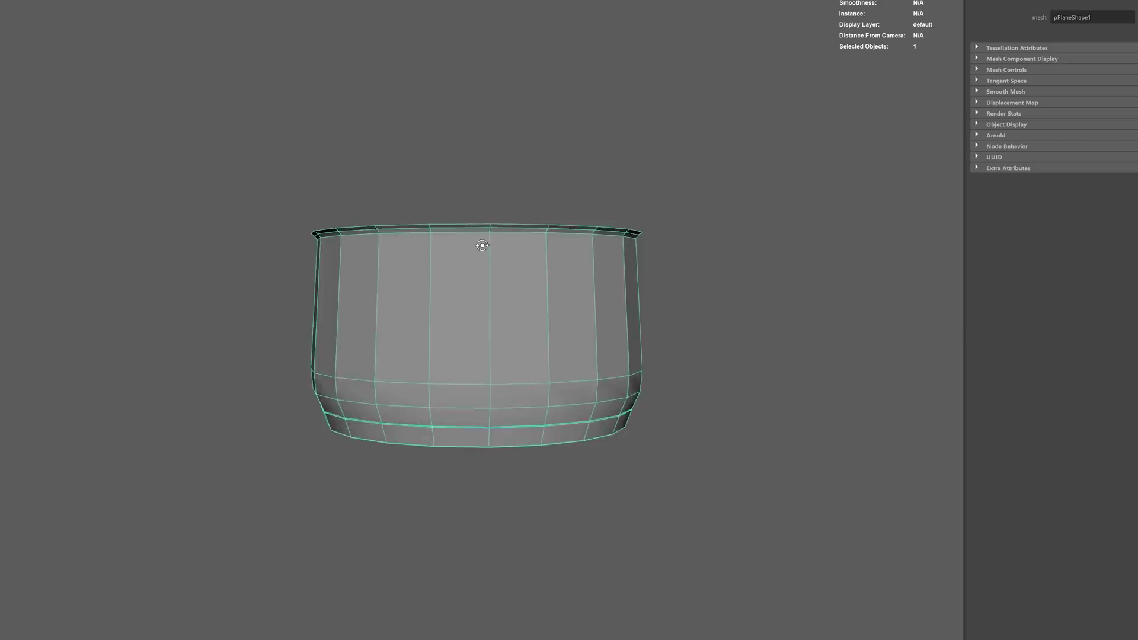
# Move the newly extruded inner faces of the saucepan mesh down toward its base and check the interior floor
pyautogui.scroll(5, 476, 281)
pyautogui.press('4')
pyautogui.keyDown('alt'); pyautogui.moveTo(476, 282); pyautogui.dragTo(374, 266, button='middle'); pyautogui.keyUp('alt')
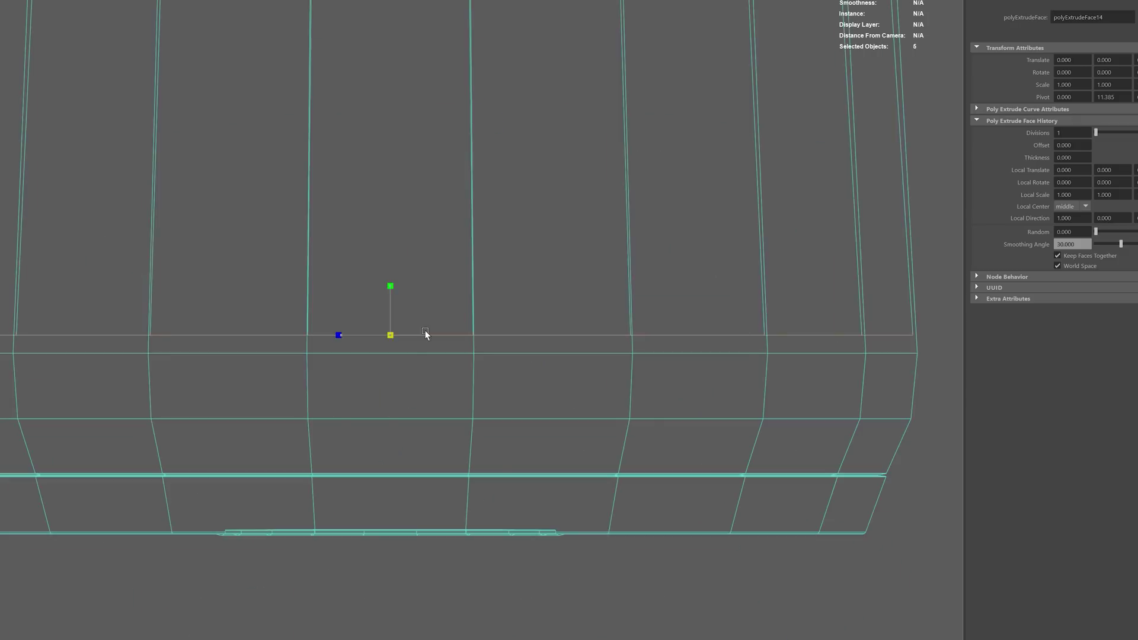
pyautogui.moveTo(425, 331); pyautogui.dragTo(391, 418)
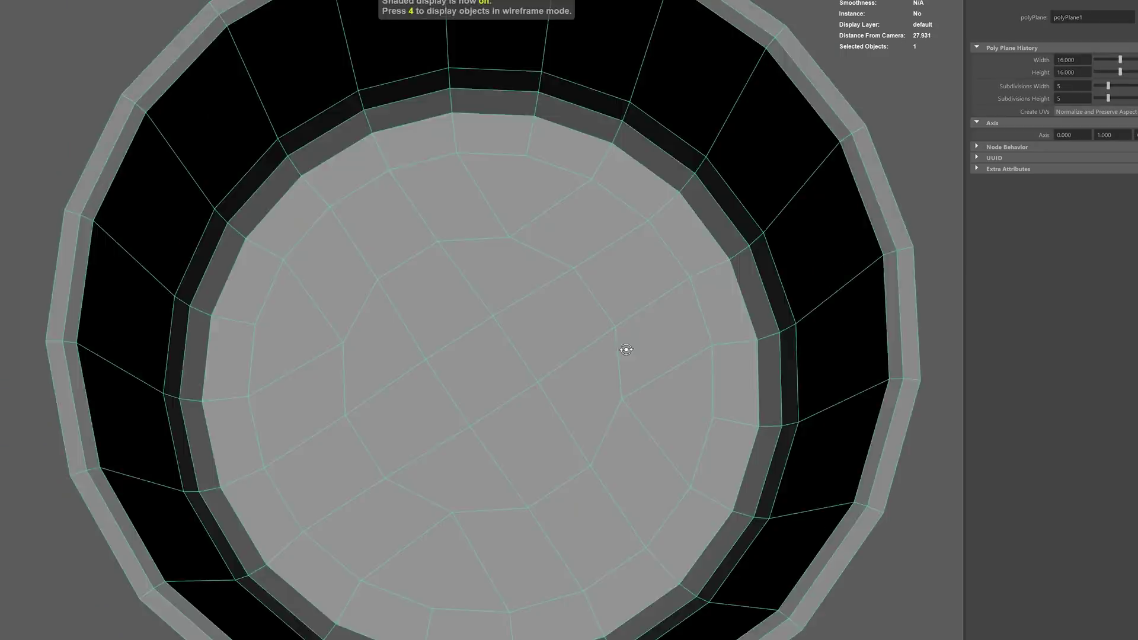
pyautogui.keyDown('alt'); pyautogui.moveTo(622, 347); pyautogui.dragTo(691, 285); pyautogui.keyUp('alt')
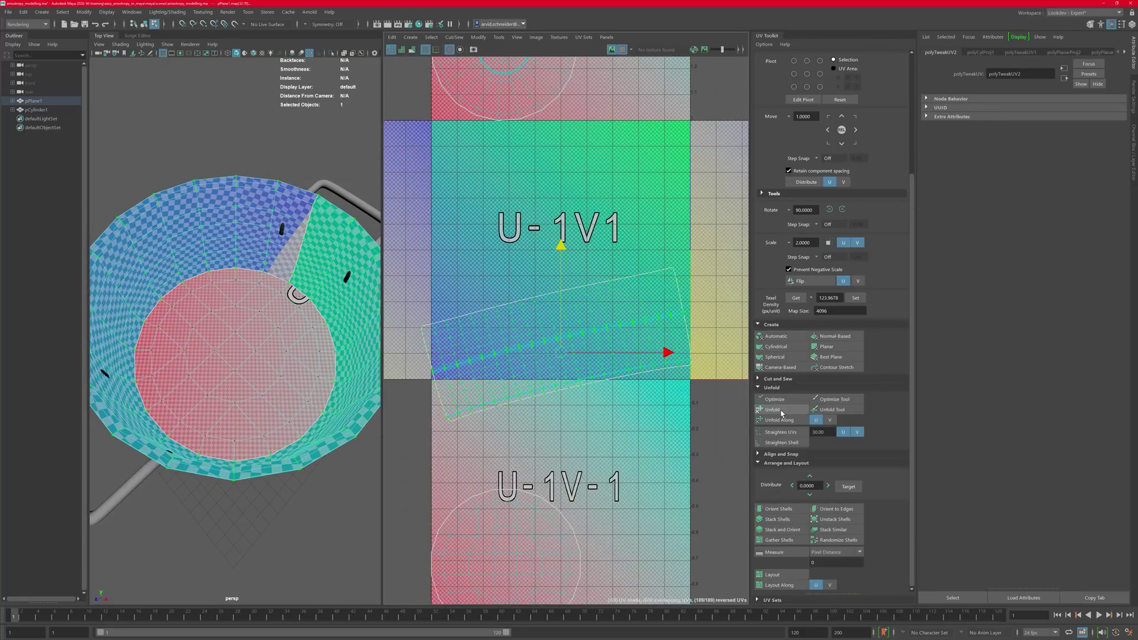
pyautogui.moveTo(631, 320); pyautogui.dragTo(670, 322, button='right')
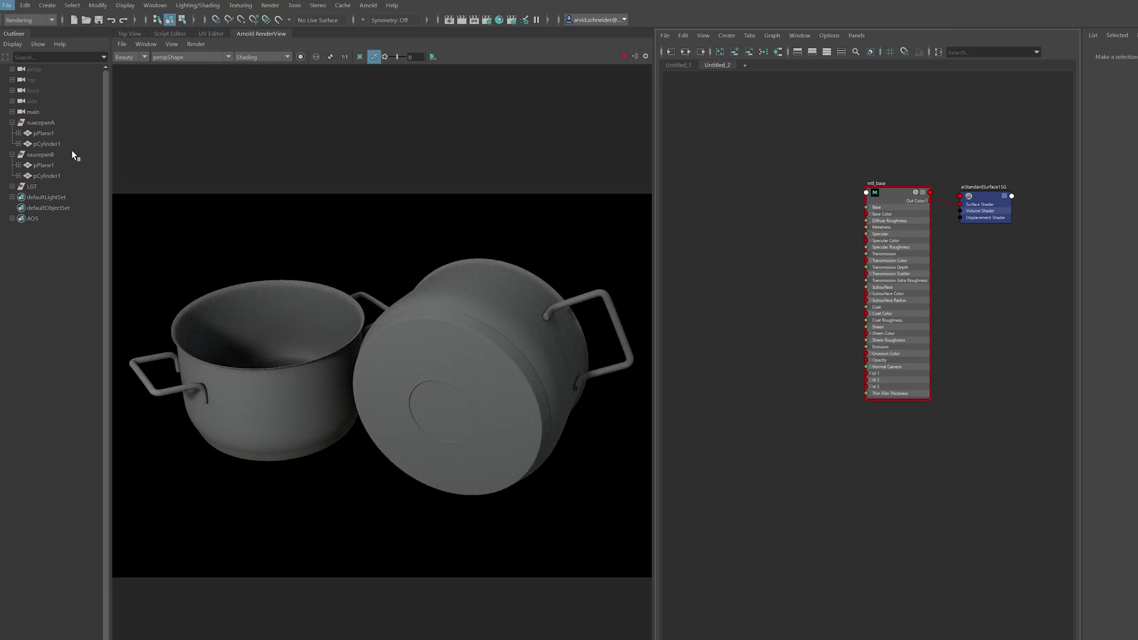
# Compare the map1 and aniso UV sets of saucepanA's pPlane1, leaving aniso current, and return to the Arnold render
pyautogui.click(59, 133)
pyautogui.click(209, 34)
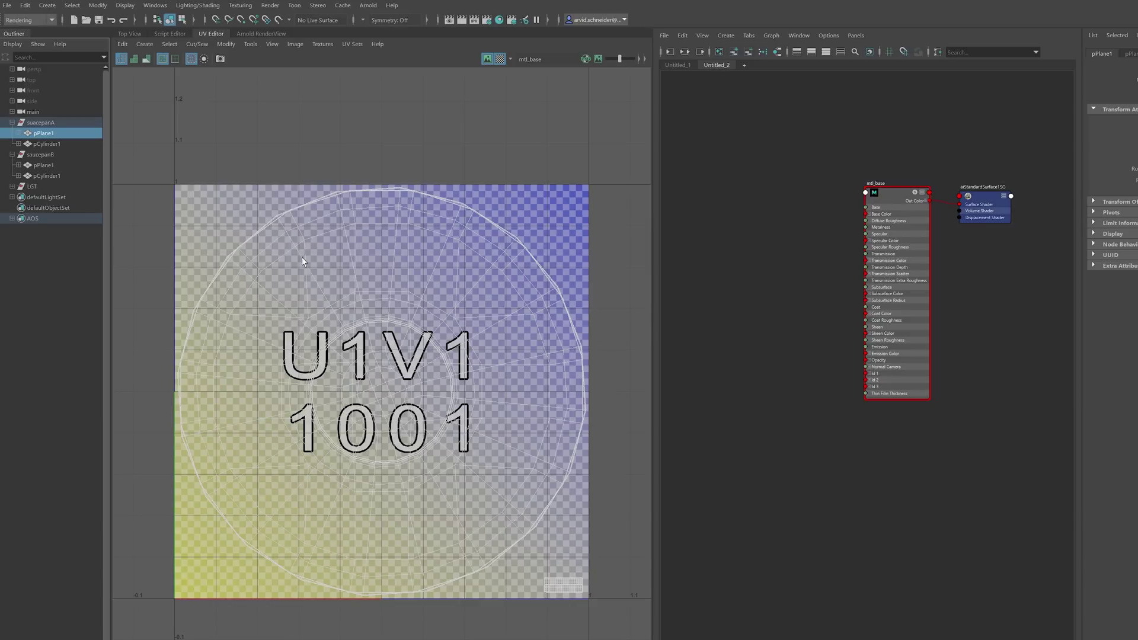
pyautogui.click(352, 44)
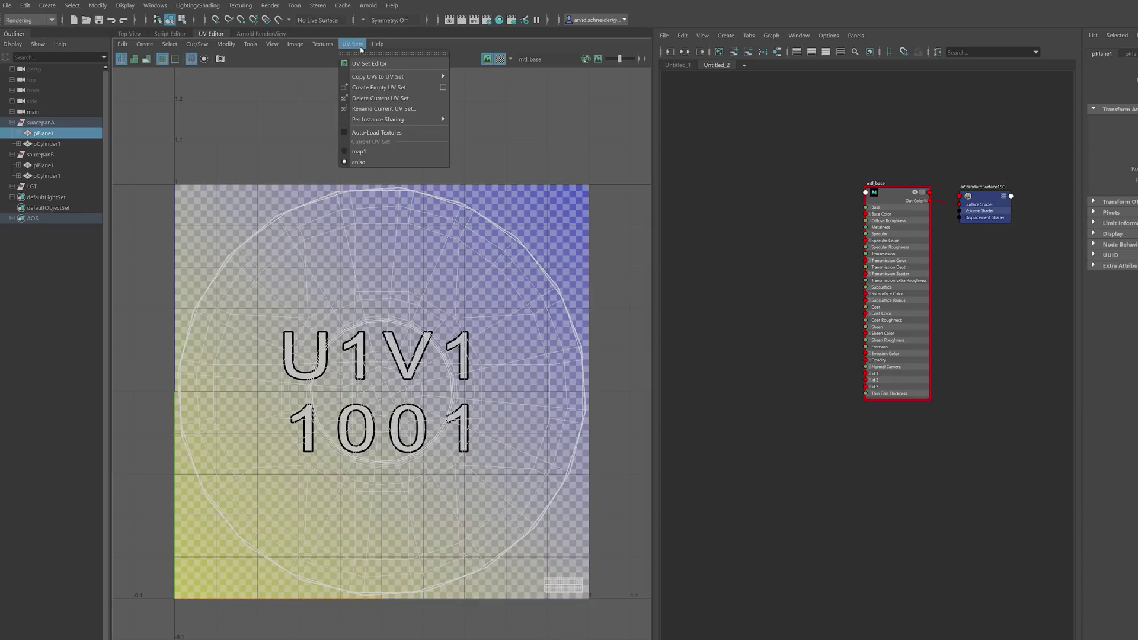
pyautogui.click(368, 152)
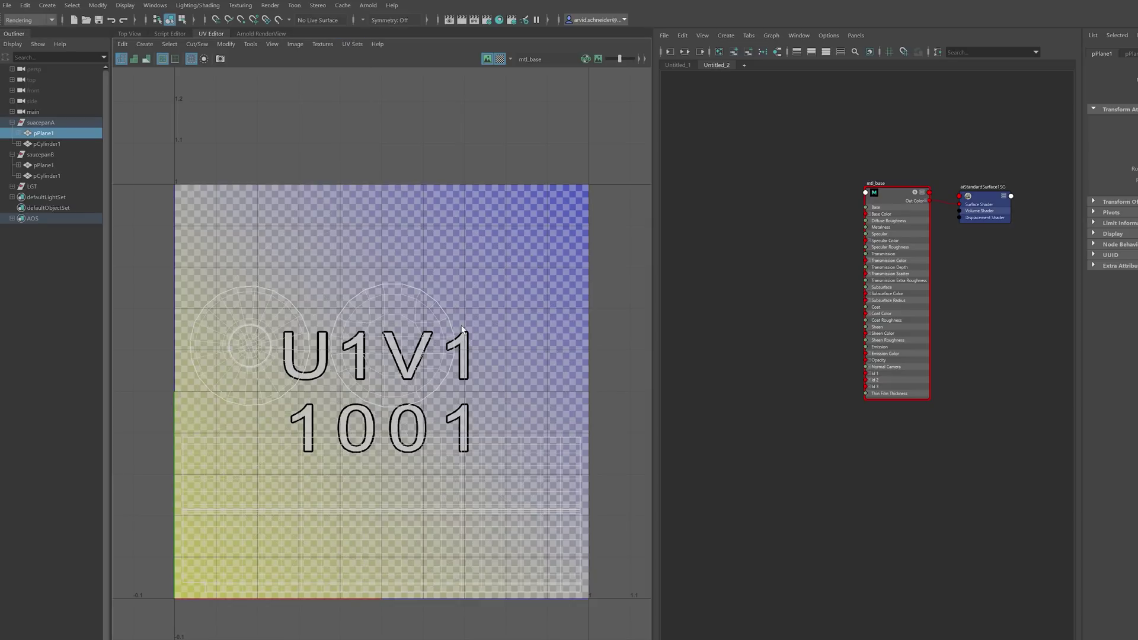
pyautogui.click(353, 45)
pyautogui.click(361, 162)
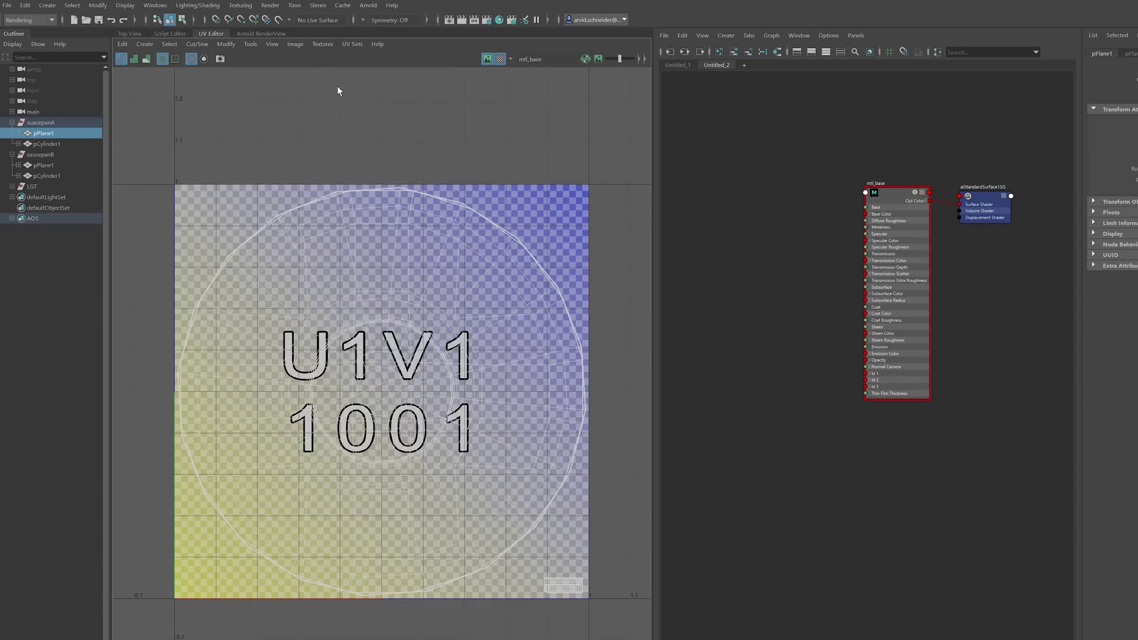
pyautogui.click(250, 34)
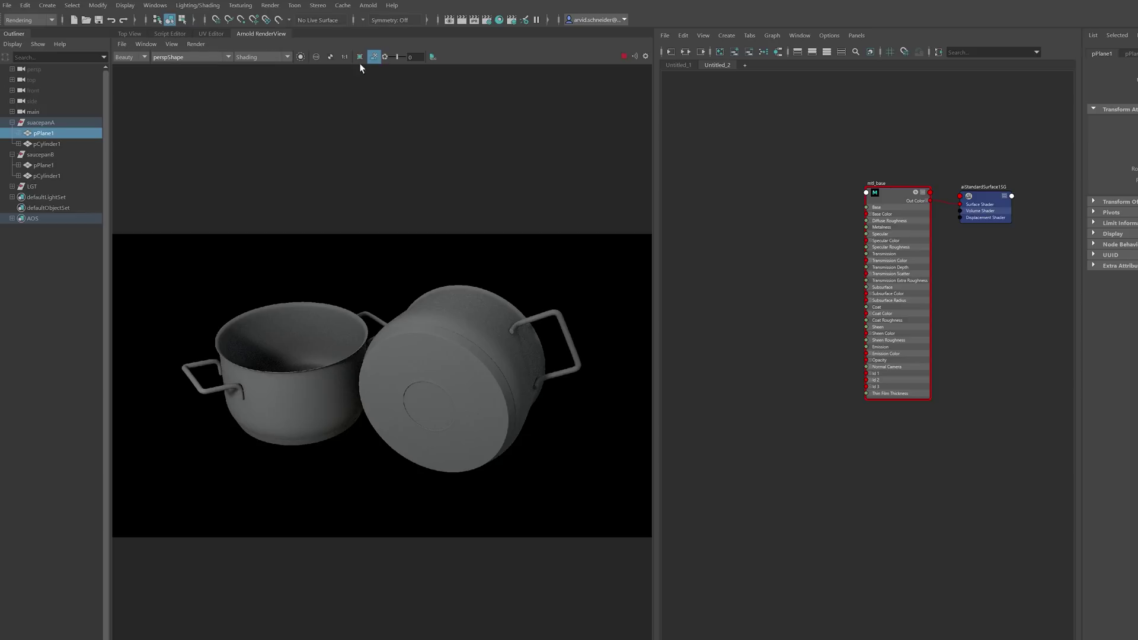
pyautogui.click(345, 58)
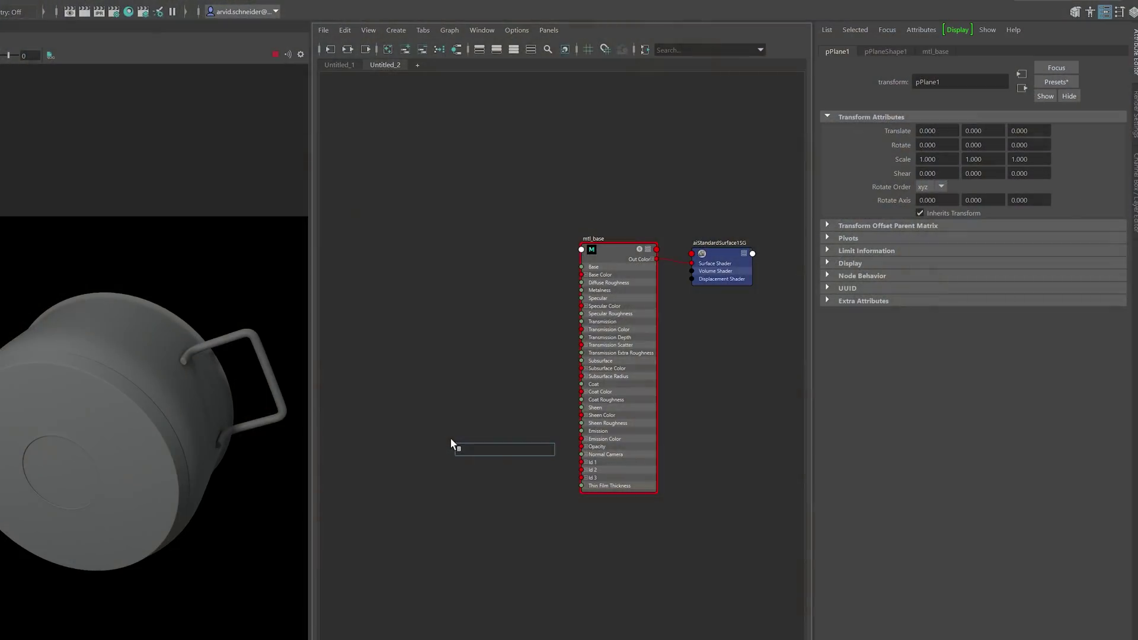
# Add an aiRampFloat node to the shading graph and place it beside the mtl_base material
pyautogui.write('ramp')
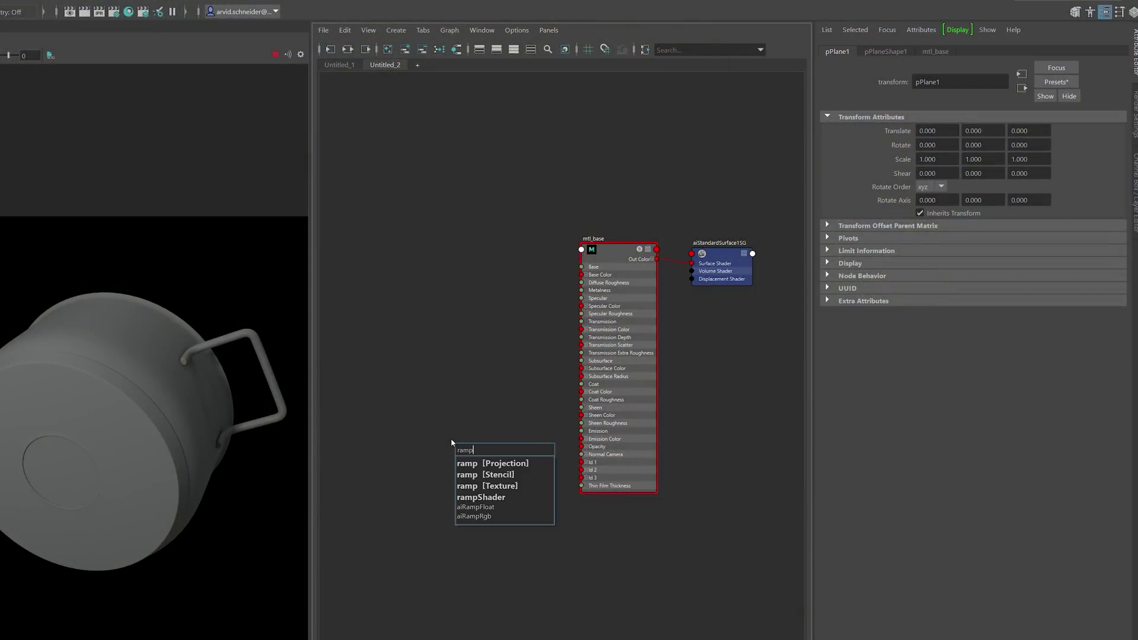
pyautogui.press('Down')
pyautogui.press('Down')
pyautogui.press('Down')
pyautogui.press('Down')
pyautogui.press('Down')
pyautogui.press('Return')
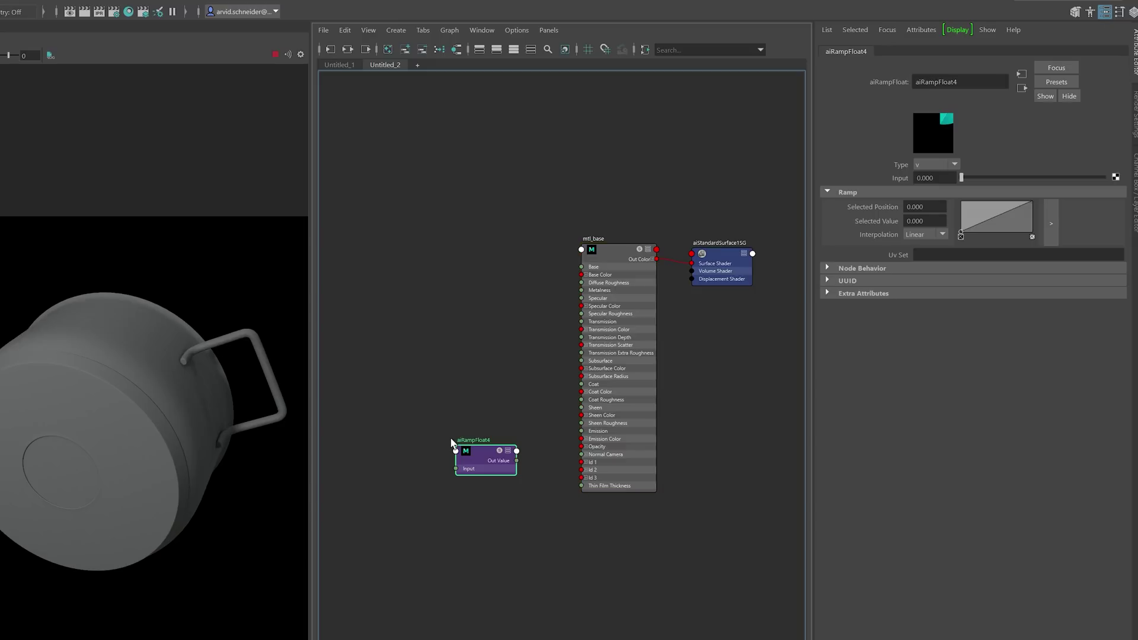
pyautogui.moveTo(481, 461); pyautogui.dragTo(439, 425)
# Add an aiFloatToRgba node to the shading graph
pyautogui.press('Tab')
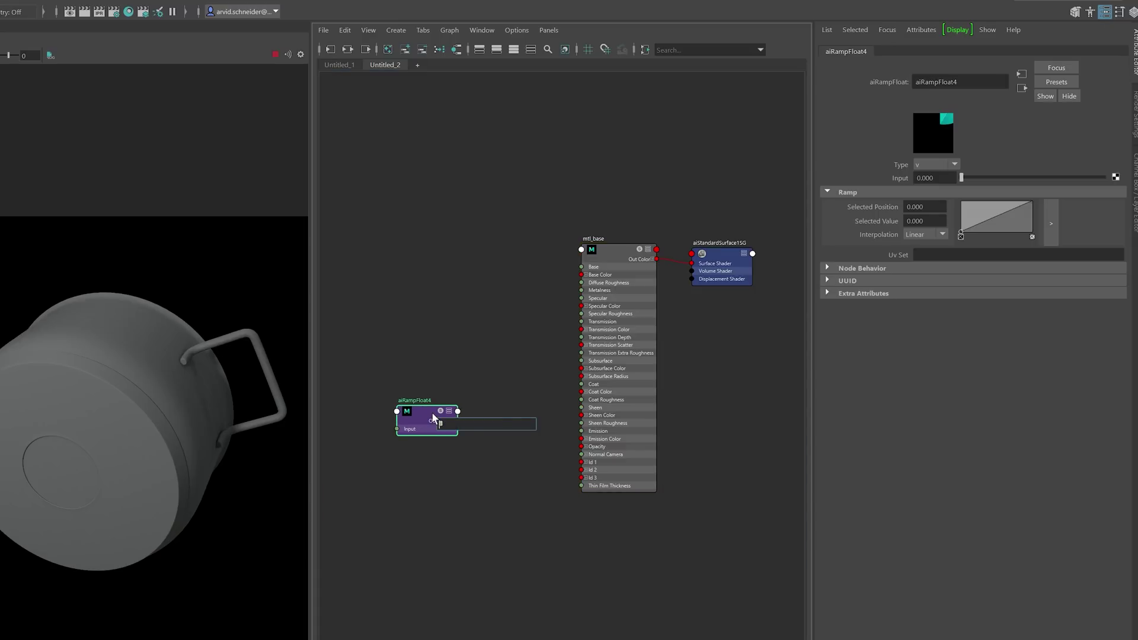
pyautogui.write('float')
pyautogui.press('Down')
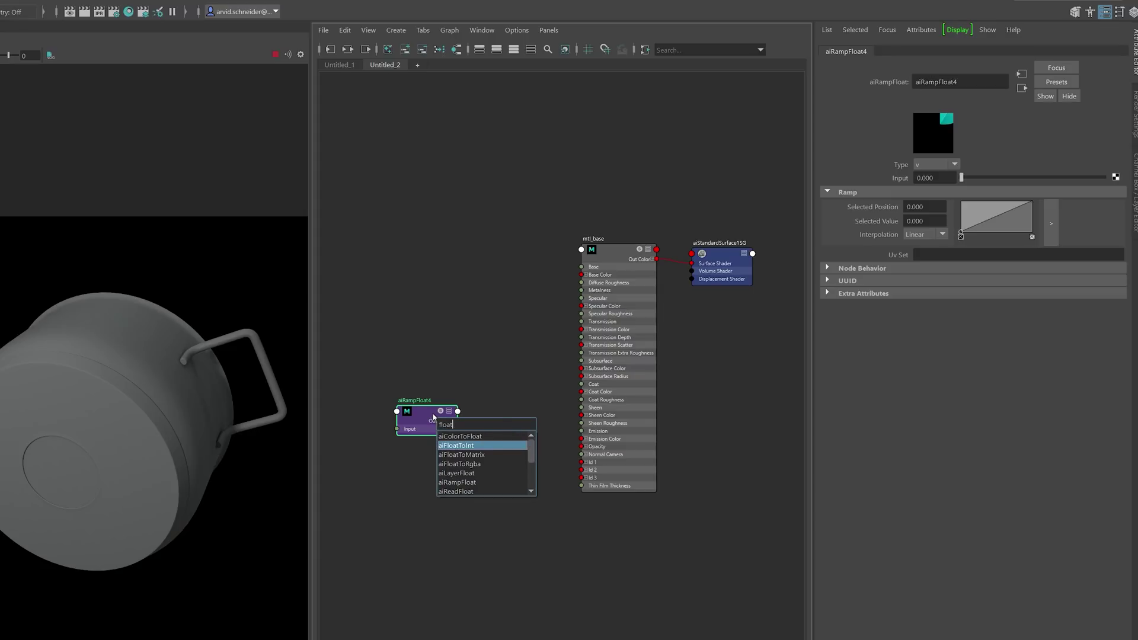
pyautogui.press('Down')
pyautogui.press('Down')
pyautogui.press('Down')
pyautogui.press('Return')
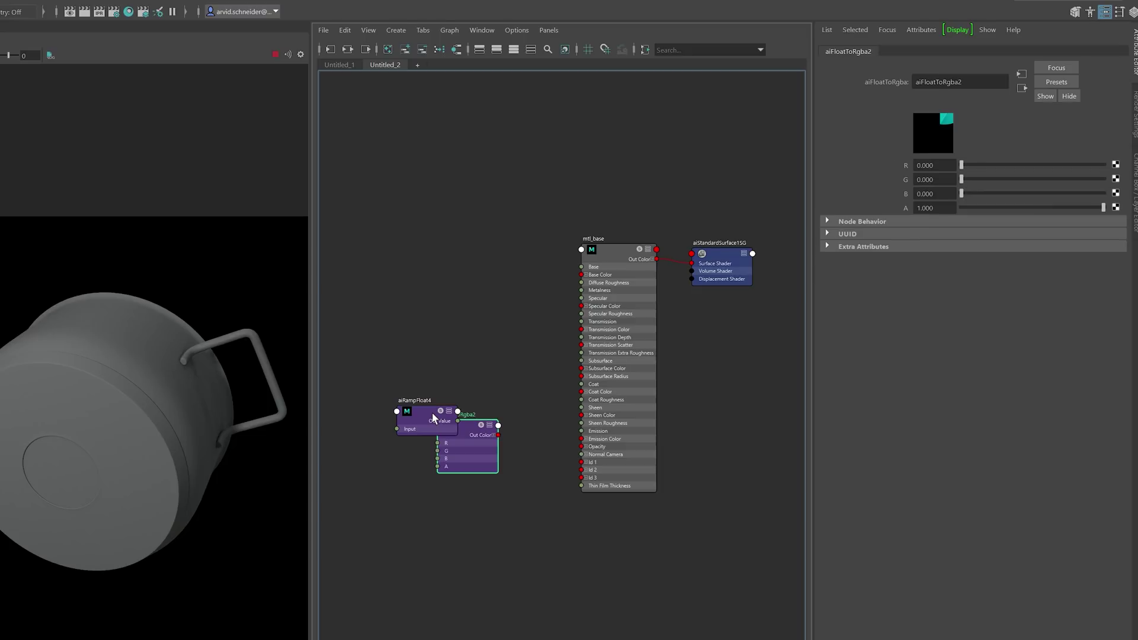
# Connect the ramp's Out Value to the aiFloatToRgba node's R, G and B, and its Out Color to the shading group's Surface Shader
pyautogui.scroll(3, 413, 428)
pyautogui.click(393, 415)
pyautogui.moveTo(505, 461); pyautogui.dragTo(484, 442)
pyautogui.scroll(-3, 567, 281)
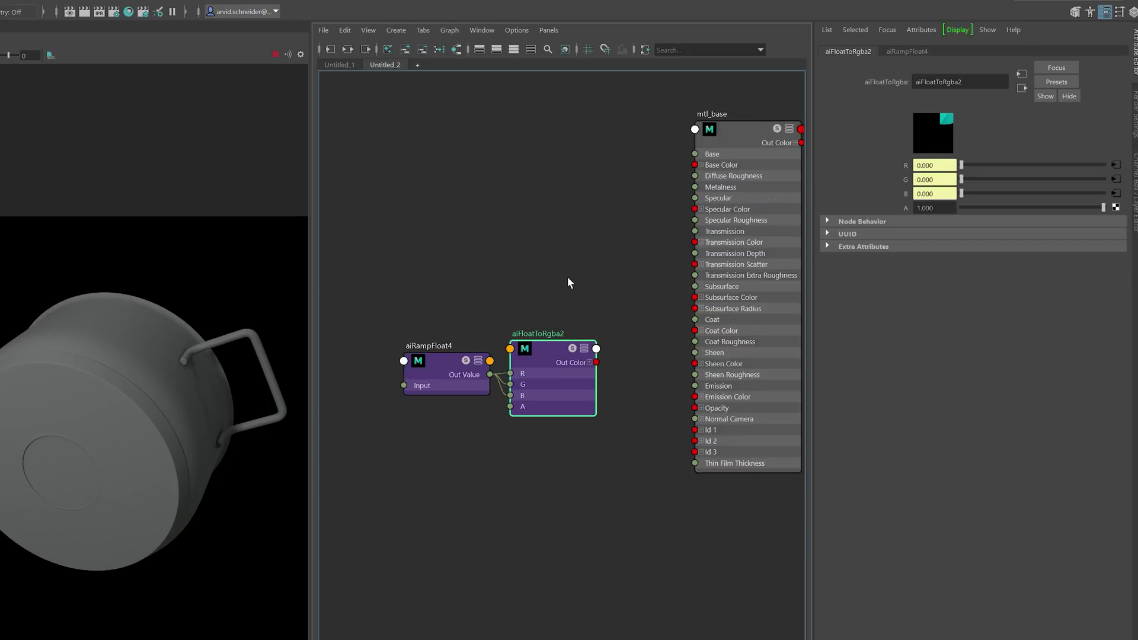
pyautogui.keyDown('alt'); pyautogui.moveTo(568, 280); pyautogui.dragTo(475, 362, button='middle'); pyautogui.keyUp('alt')
pyautogui.moveTo(502, 444)
pyautogui.mouseDown()
pyautogui.moveTo(758, 224)
pyautogui.moveTo(601, 390)
pyautogui.mouseUp()
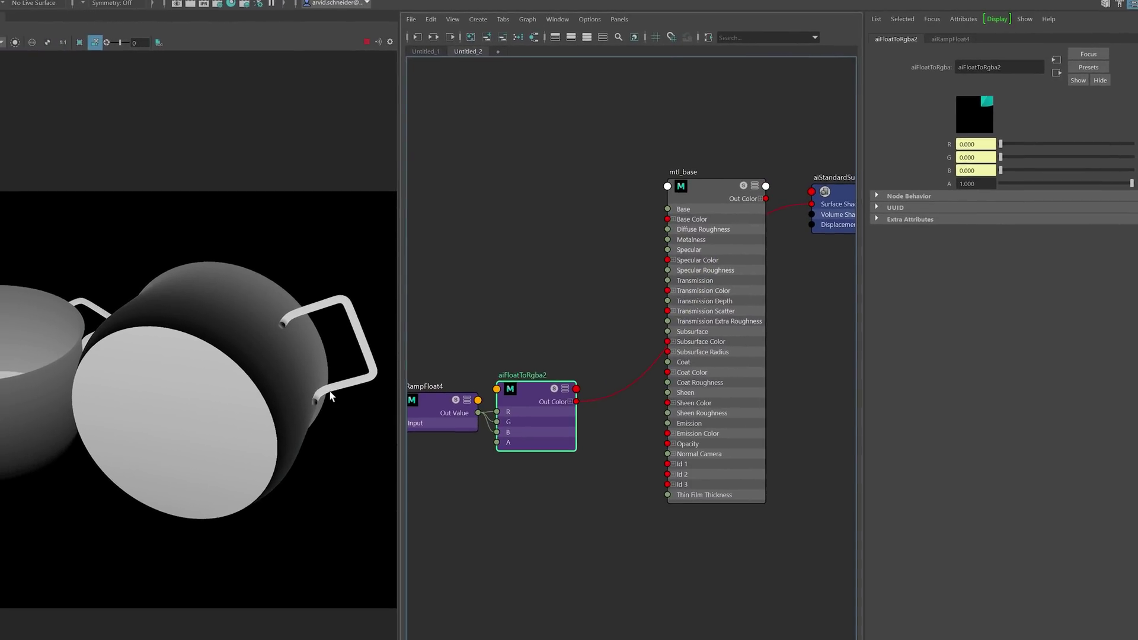
# Set the aiRampFloat node's type to radial and its UV set to aniso
pyautogui.keyDown('alt'); pyautogui.moveTo(510, 315); pyautogui.dragTo(595, 279, button='middle'); pyautogui.keyUp('alt')
pyautogui.moveTo(511, 364); pyautogui.dragTo(473, 368)
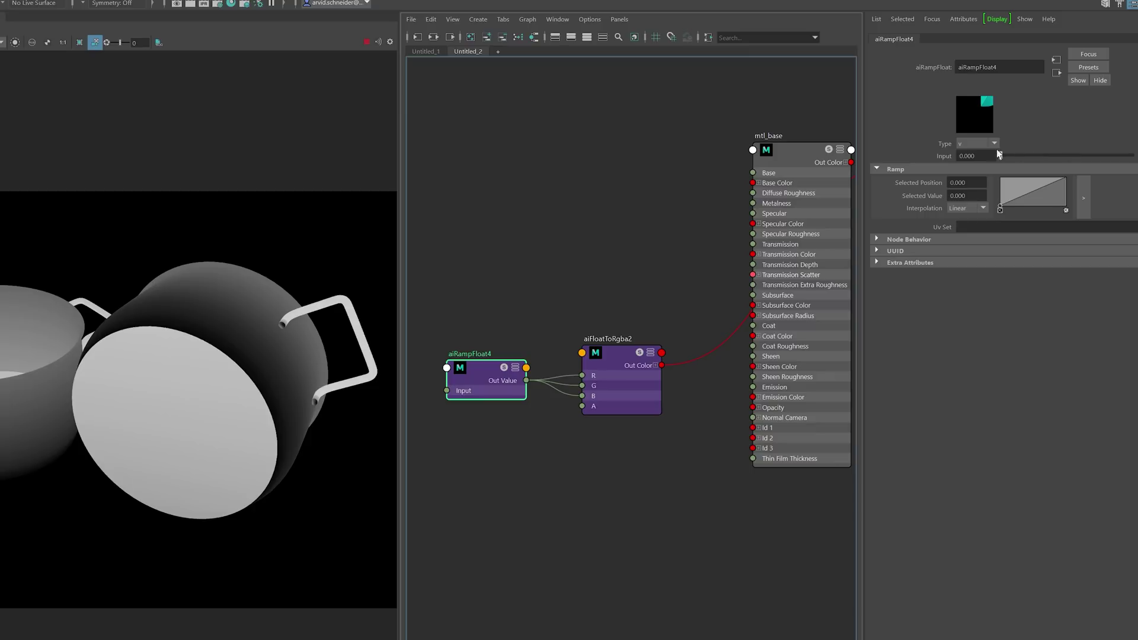
pyautogui.click(976, 143)
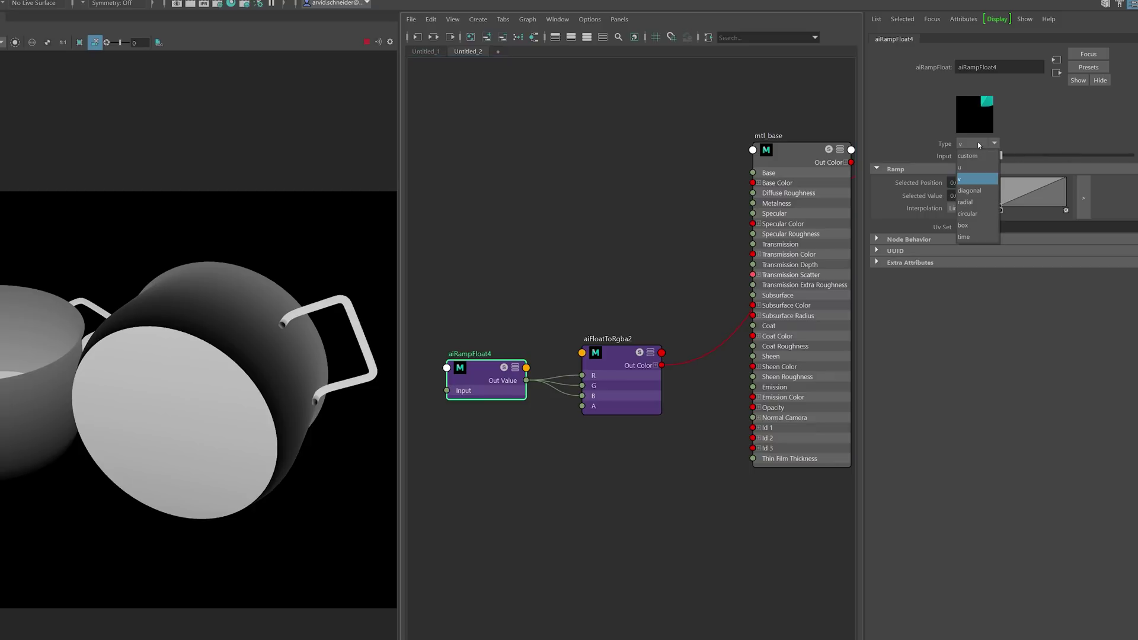
pyautogui.click(975, 202)
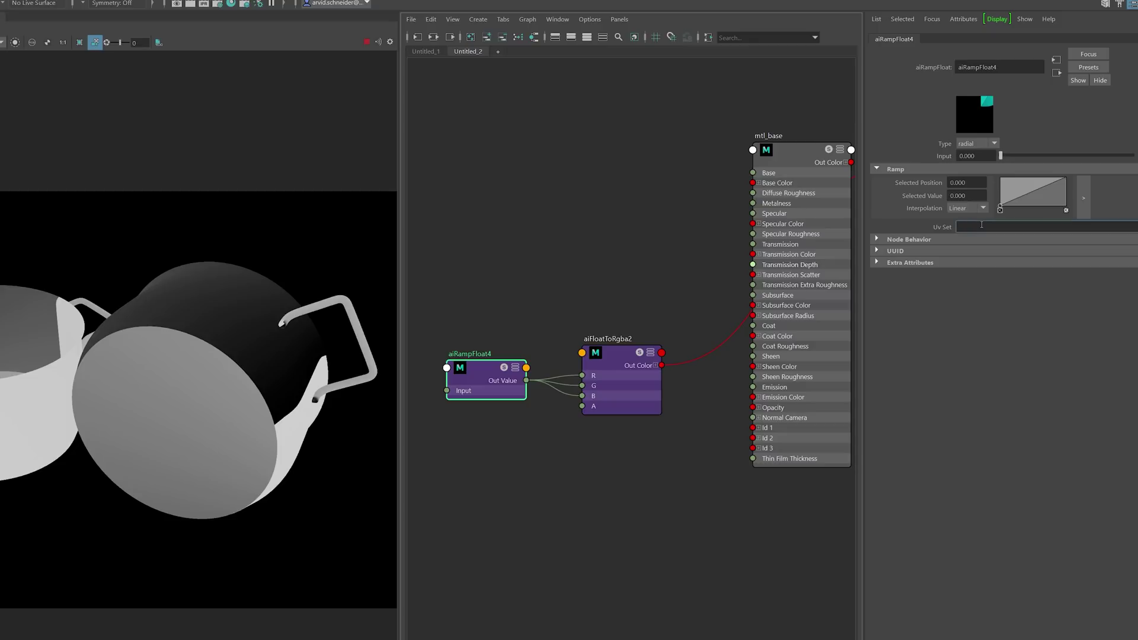
pyautogui.click(981, 225)
pyautogui.write('aniso')
pyautogui.press('Return')
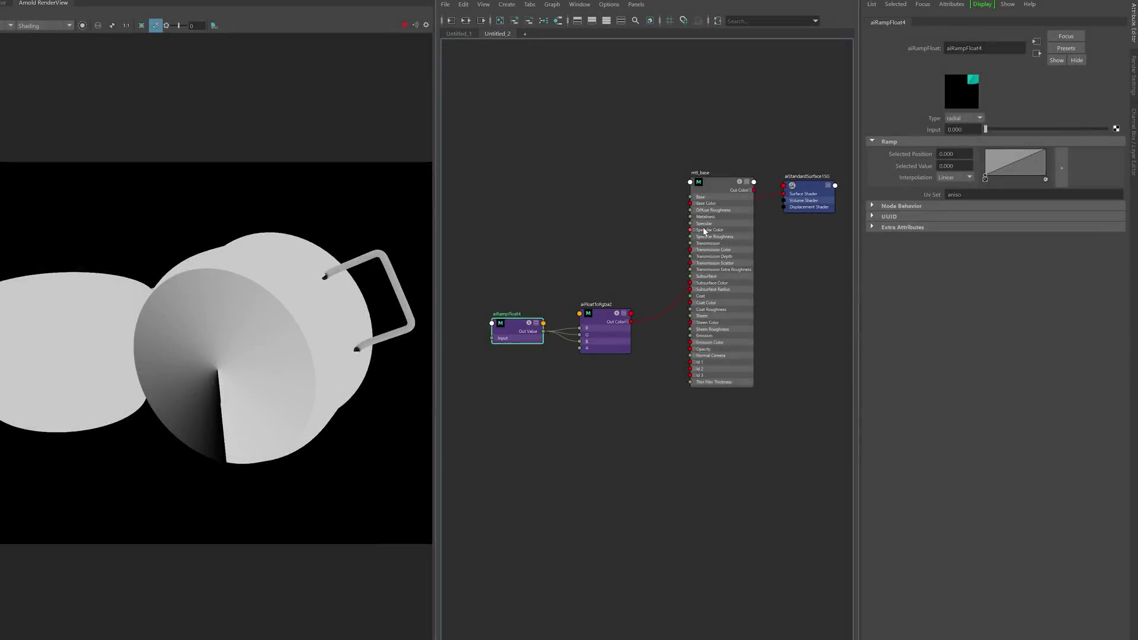
# Move mtl_base lower in the graph and connect its Out Color to the shading group's Surface Shader
pyautogui.moveTo(704, 231); pyautogui.dragTo(728, 336)
pyautogui.keyDown('alt'); pyautogui.moveTo(783, 259); pyautogui.dragTo(737, 272, button='middle'); pyautogui.keyUp('alt')
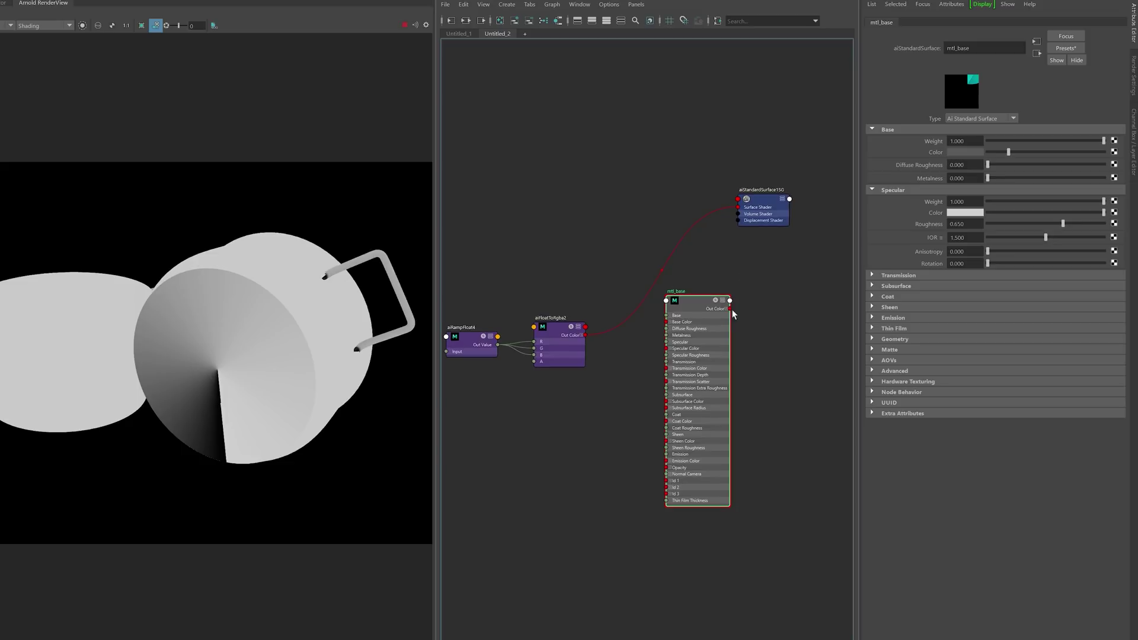
pyautogui.moveTo(740, 211); pyautogui.dragTo(738, 208)
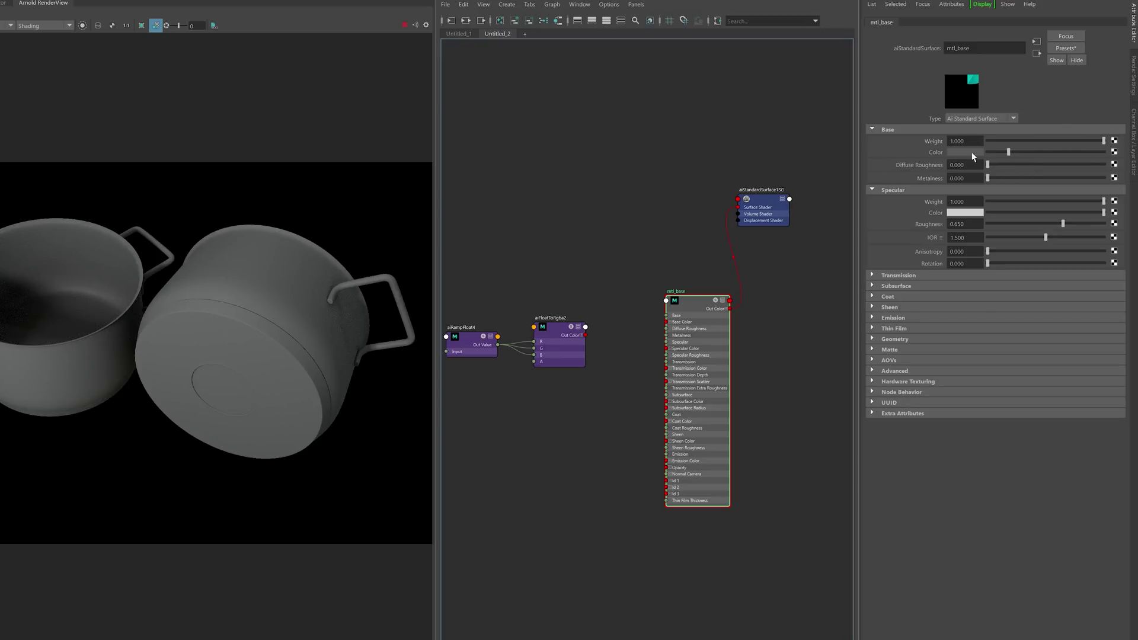
# Brighten mtl_base's base color, set metalness to 1 and specular roughness to 0, and check the reflections on the pans
pyautogui.click(1036, 153)
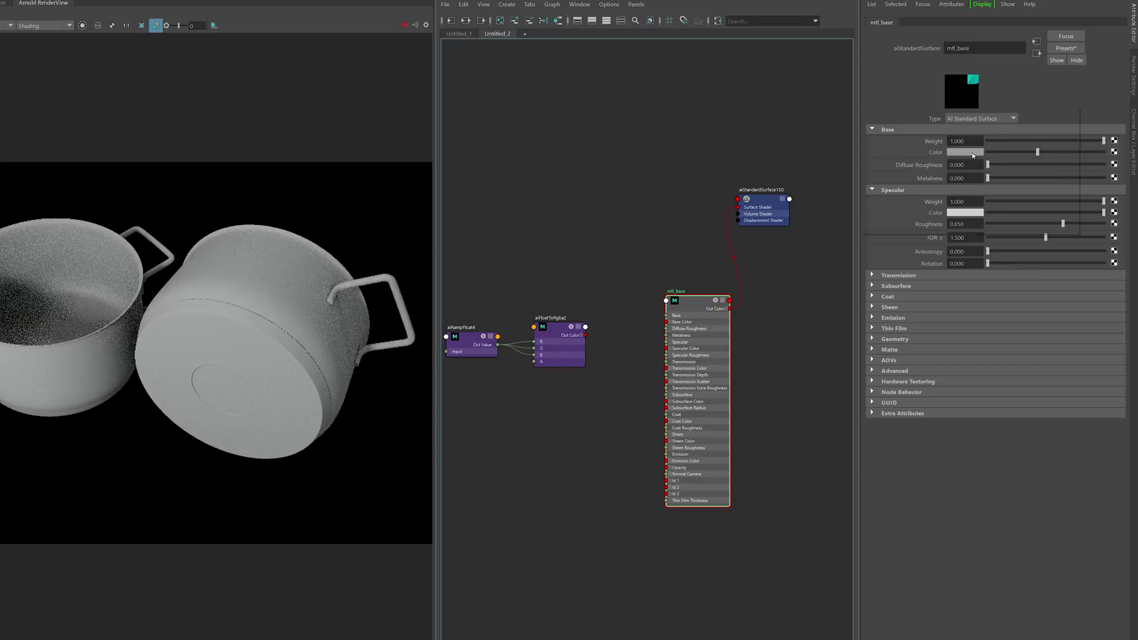
pyautogui.click(973, 153)
pyautogui.moveTo(988, 178); pyautogui.dragTo(1103, 178)
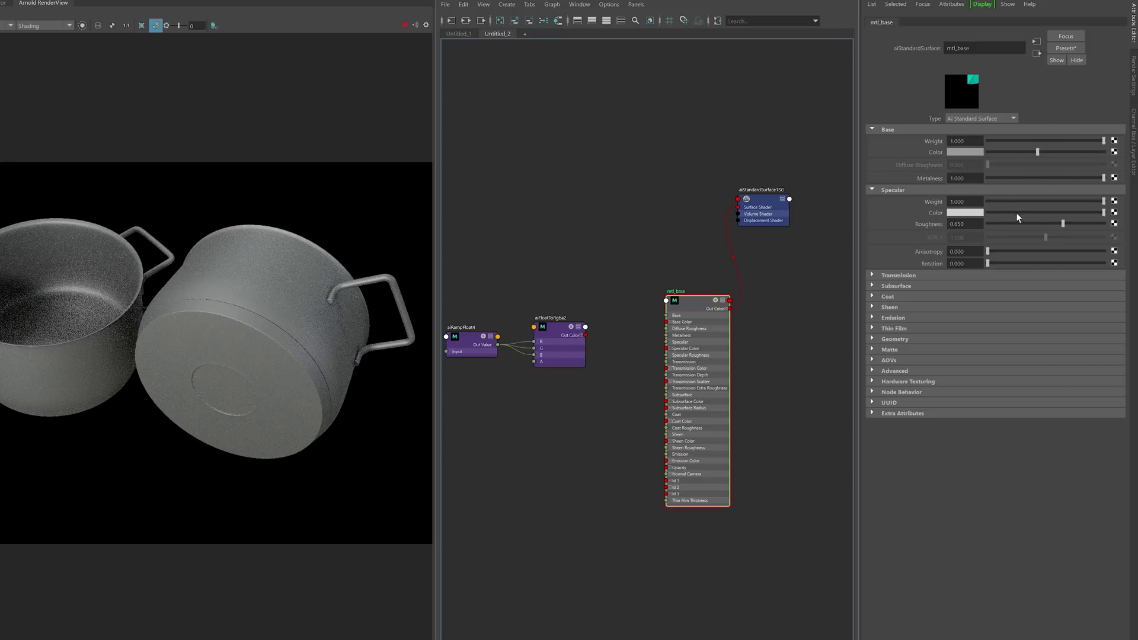
pyautogui.moveTo(1062, 223); pyautogui.dragTo(583, 261)
pyautogui.moveTo(268, 255)
pyautogui.keyDown('alt'); pyautogui.mouseDown()
pyautogui.moveTo(293, 283)
pyautogui.moveTo(204, 255)
pyautogui.moveTo(185, 216)
pyautogui.moveTo(285, 230)
pyautogui.moveTo(273, 268)
pyautogui.mouseUp(); pyautogui.keyUp('alt')
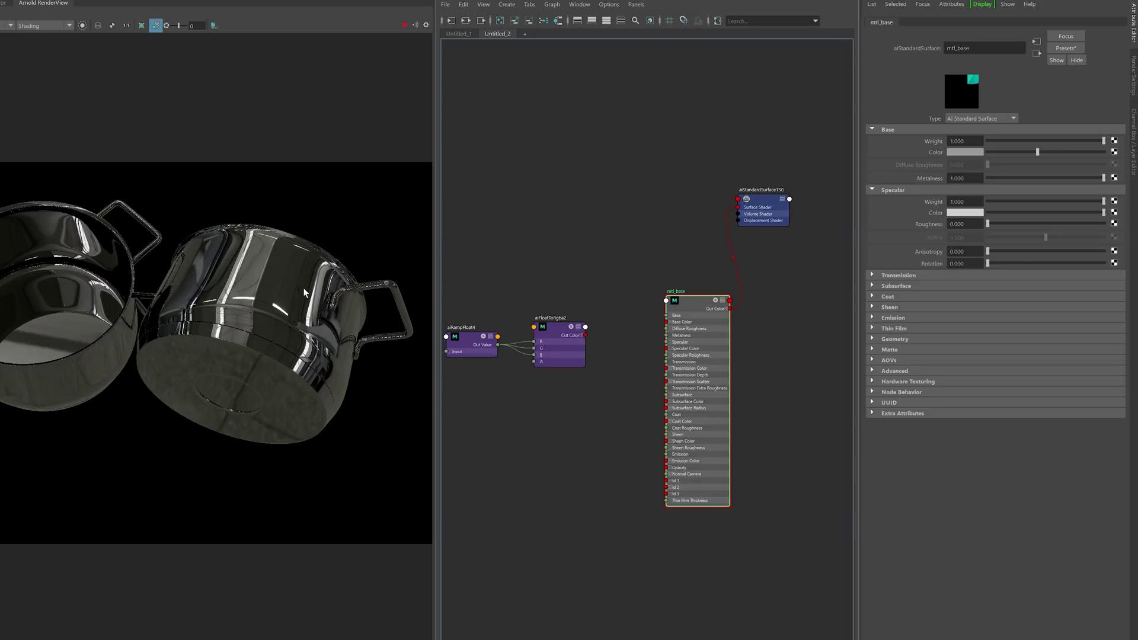
pyautogui.keyDown('alt'); pyautogui.moveTo(275, 292); pyautogui.dragTo(227, 286); pyautogui.keyUp('alt')
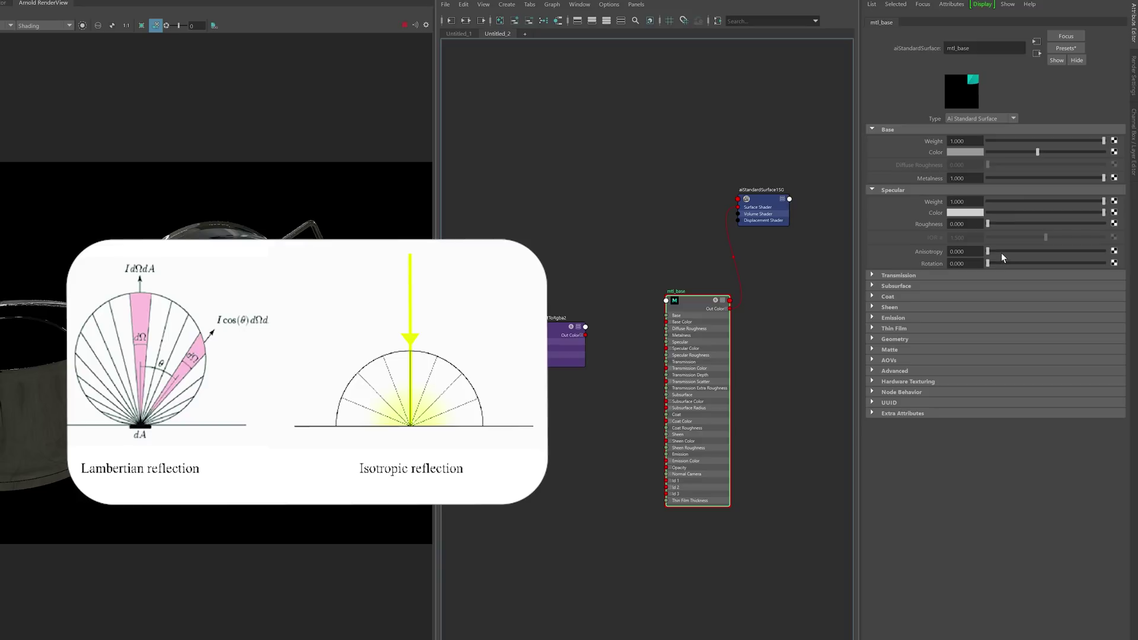
# Set mtl_base's specular anisotropy to 1 and its roughness to 0.232
pyautogui.moveTo(1073, 259); pyautogui.dragTo(1103, 259)
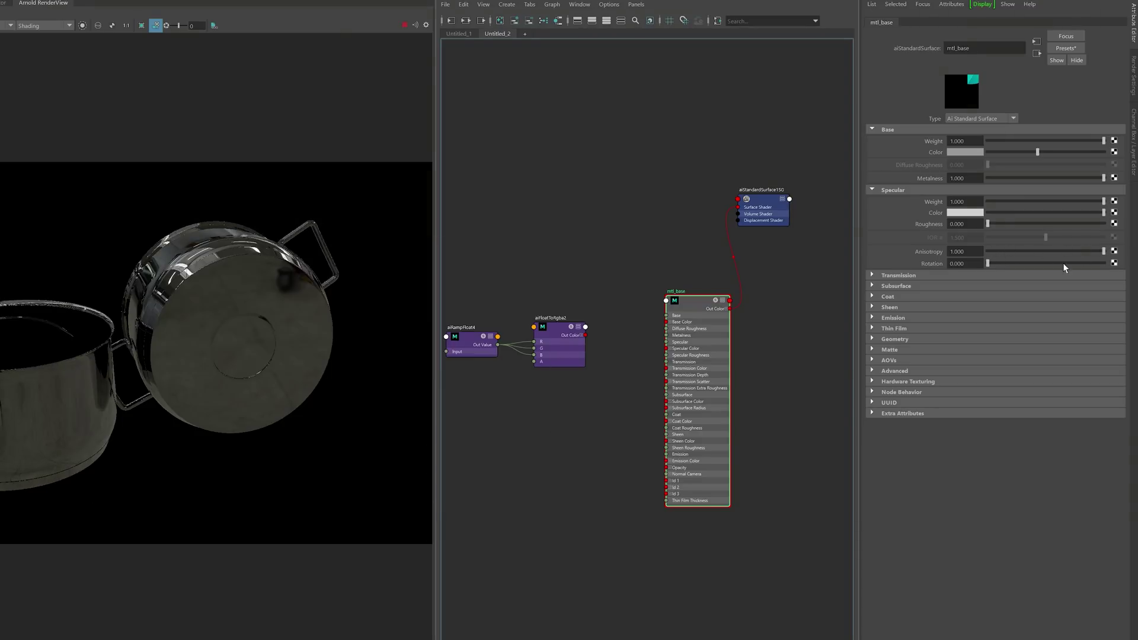
pyautogui.keyDown('alt'); pyautogui.moveTo(231, 222); pyautogui.dragTo(172, 258); pyautogui.keyUp('alt')
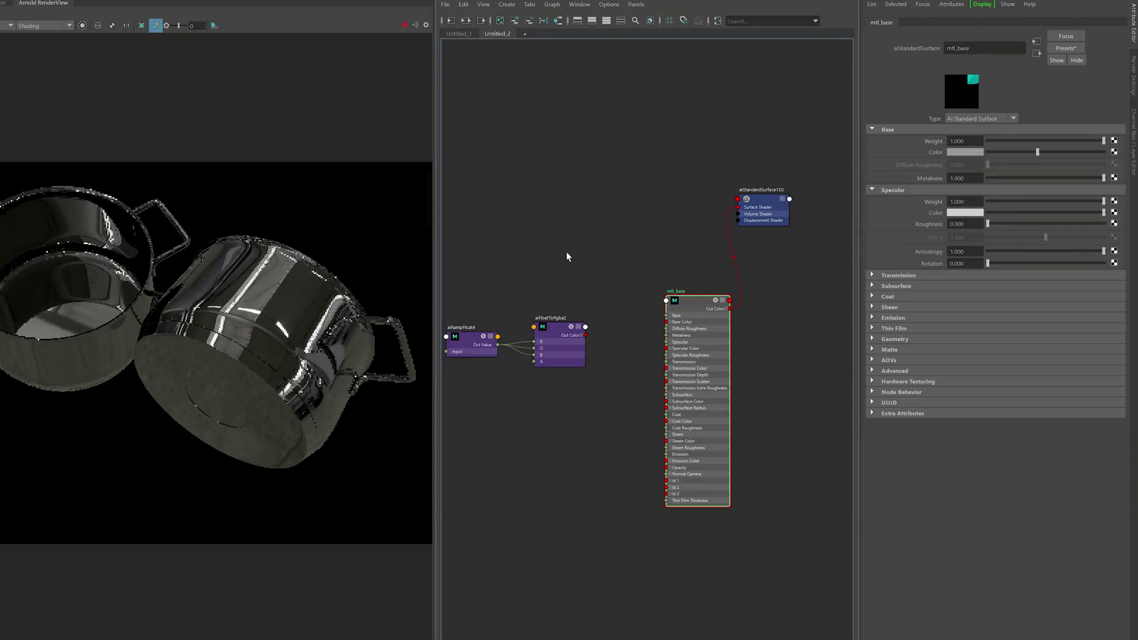
pyautogui.moveTo(988, 224); pyautogui.dragTo(1014, 224)
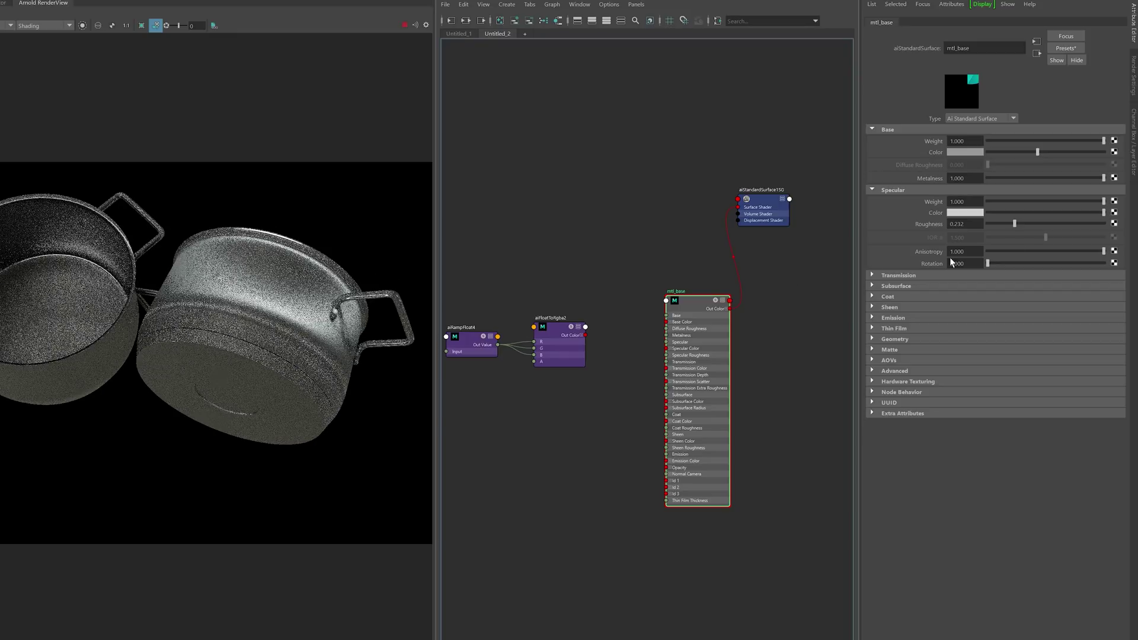
# Try out mtl_base's specular rotation value and connect the aiRampFloat node to the Rotation attribute
pyautogui.moveTo(988, 263)
pyautogui.mouseDown()
pyautogui.moveTo(1095, 262)
pyautogui.moveTo(941, 262)
pyautogui.mouseUp()
pyautogui.keyDown('alt'); pyautogui.moveTo(251, 351); pyautogui.dragTo(271, 325); pyautogui.keyUp('alt')
pyautogui.keyDown('alt'); pyautogui.moveTo(544, 282); pyautogui.dragTo(544, 282, button='middle'); pyautogui.keyUp('alt')
pyautogui.press('f')
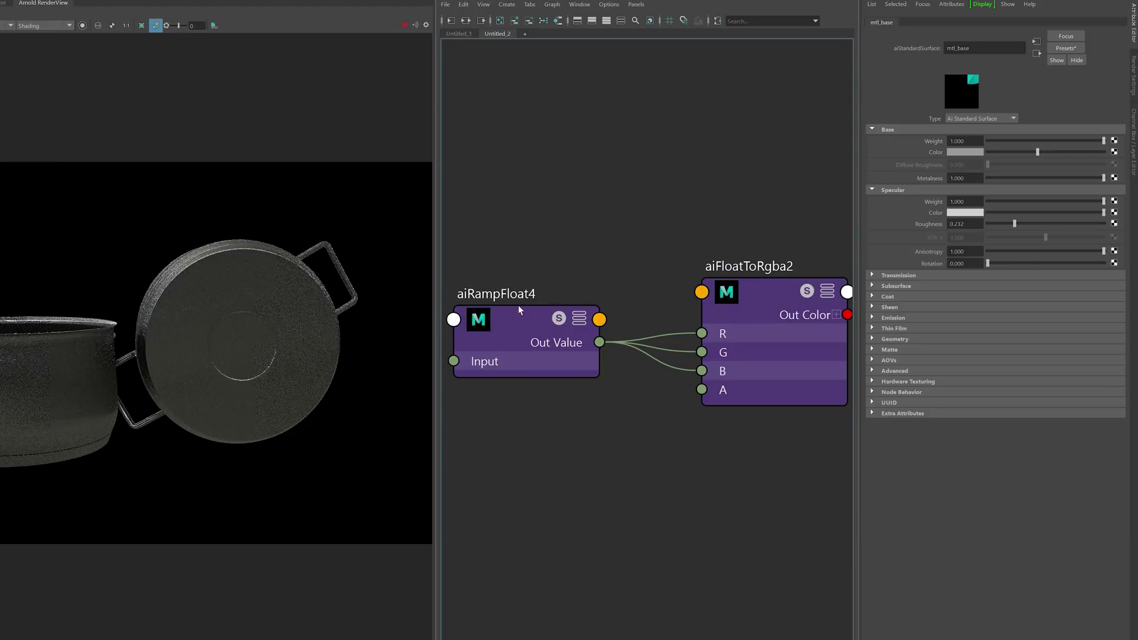
pyautogui.scroll(-5, 516, 311)
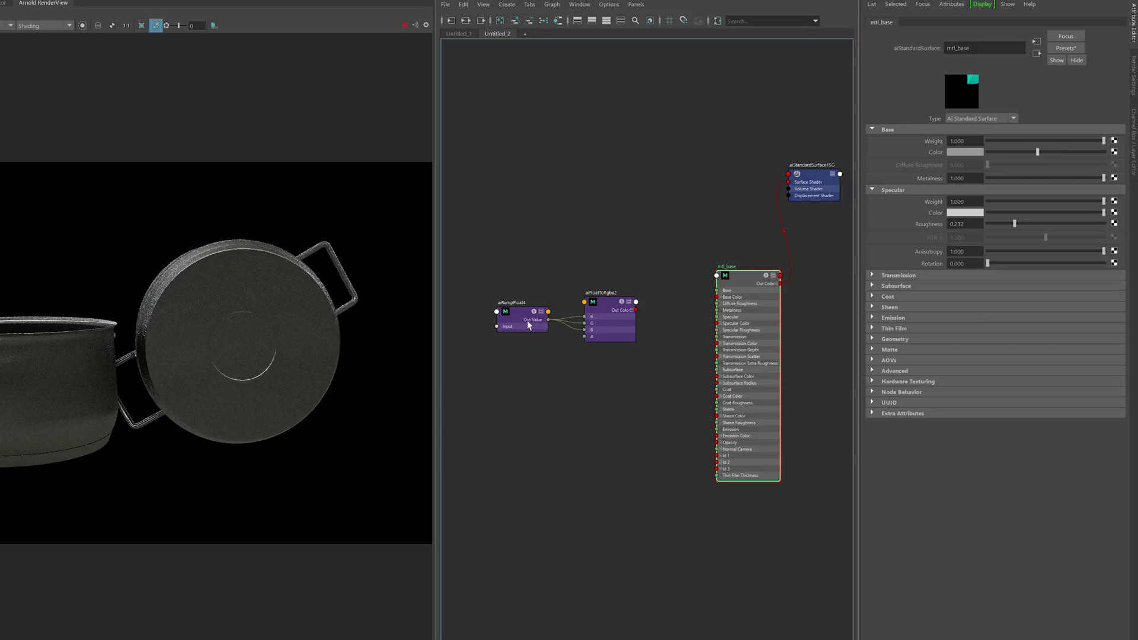
pyautogui.moveTo(936, 276); pyautogui.dragTo(963, 264, button='middle')
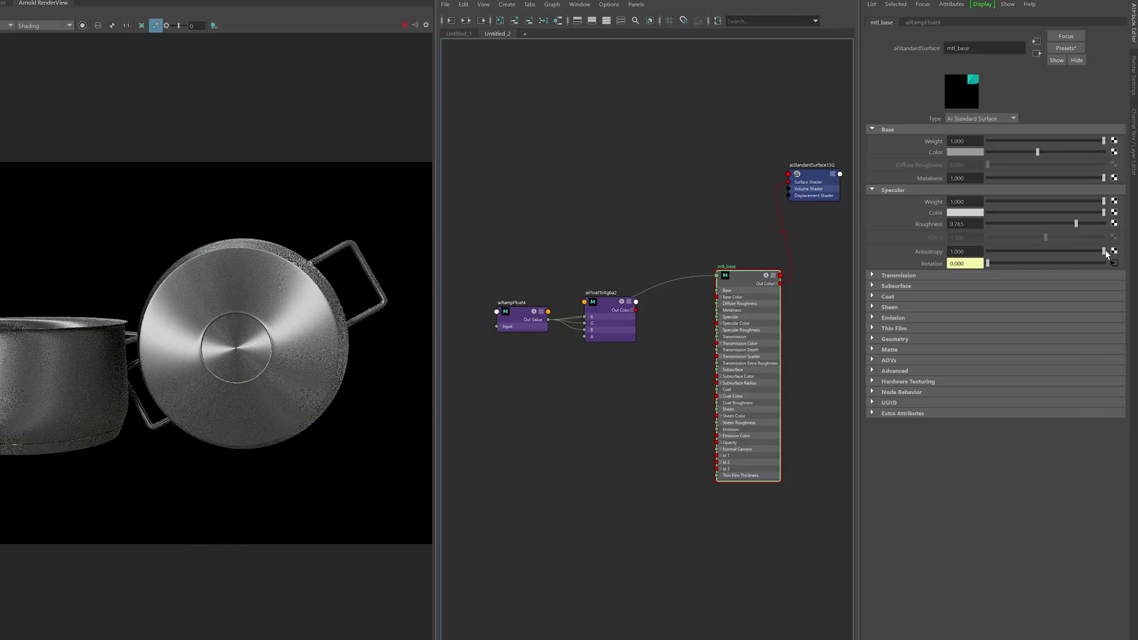
# Check the highlights on the pan's base from another angle and slightly brighten mtl_base's base color
pyautogui.keyDown('alt'); pyautogui.moveTo(270, 295); pyautogui.dragTo(302, 297); pyautogui.keyUp('alt')
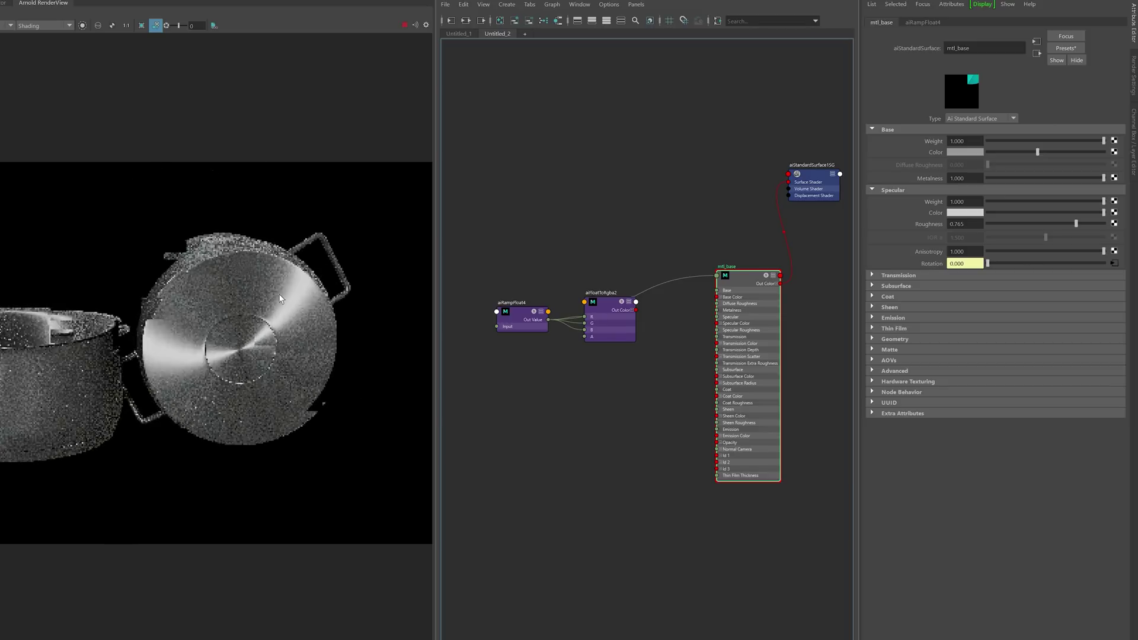
pyautogui.moveTo(1037, 154); pyautogui.dragTo(1050, 155)
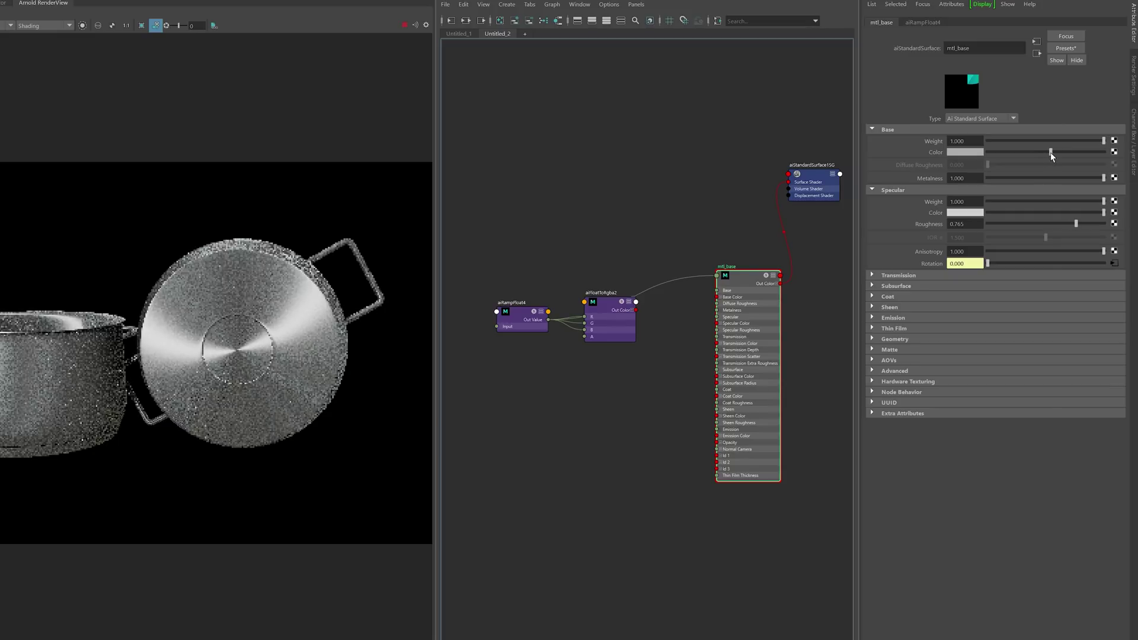
# Set mtl_base's specular roughness to 0.232 and check the highlights on the pans from different angles
pyautogui.keyDown('alt'); pyautogui.moveTo(242, 254); pyautogui.dragTo(363, 296); pyautogui.keyUp('alt')
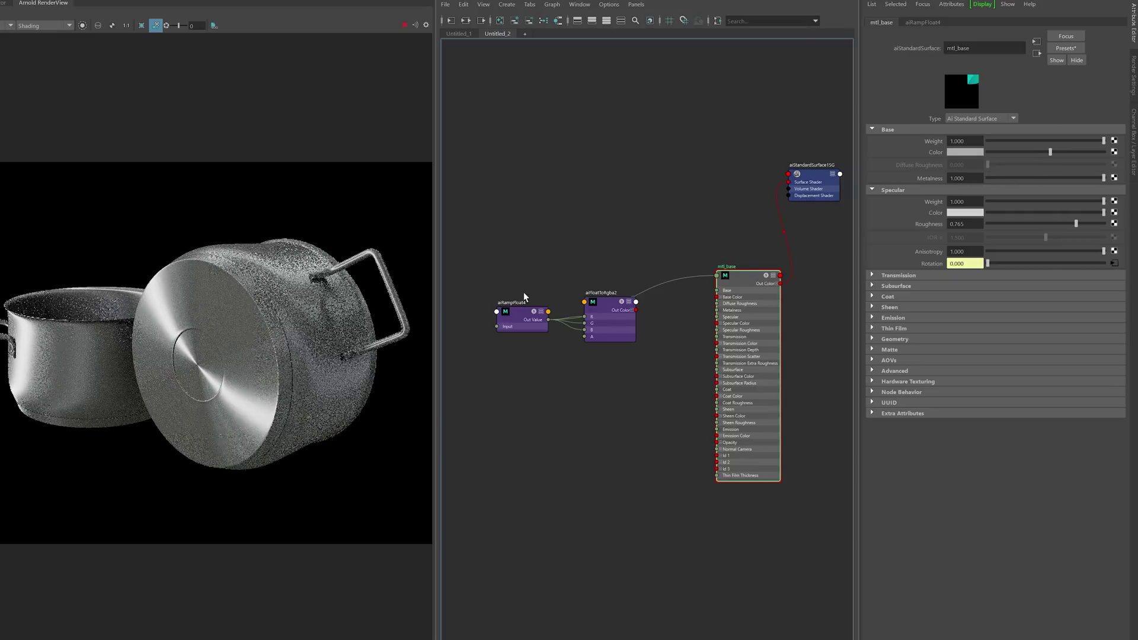
pyautogui.moveTo(1076, 224); pyautogui.dragTo(1015, 228)
pyautogui.keyDown('alt'); pyautogui.moveTo(198, 363); pyautogui.dragTo(274, 312); pyautogui.keyUp('alt')
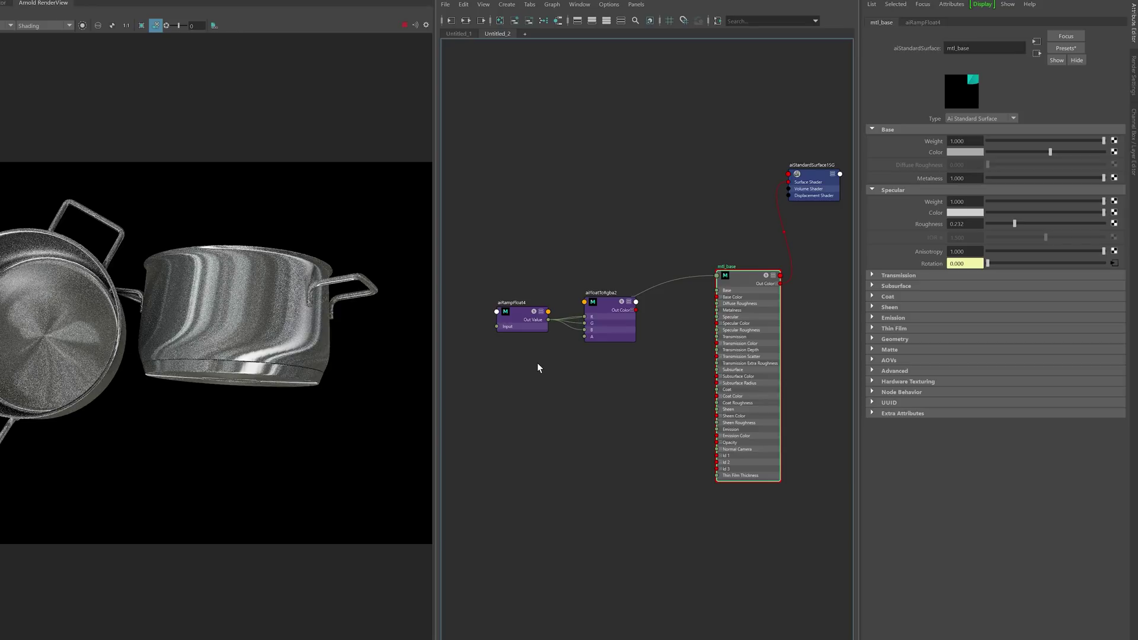
# Move aiFloatToRgba2 away from the rotation connection and duplicate the radial aiRampFloat4 node
pyautogui.click(516, 319)
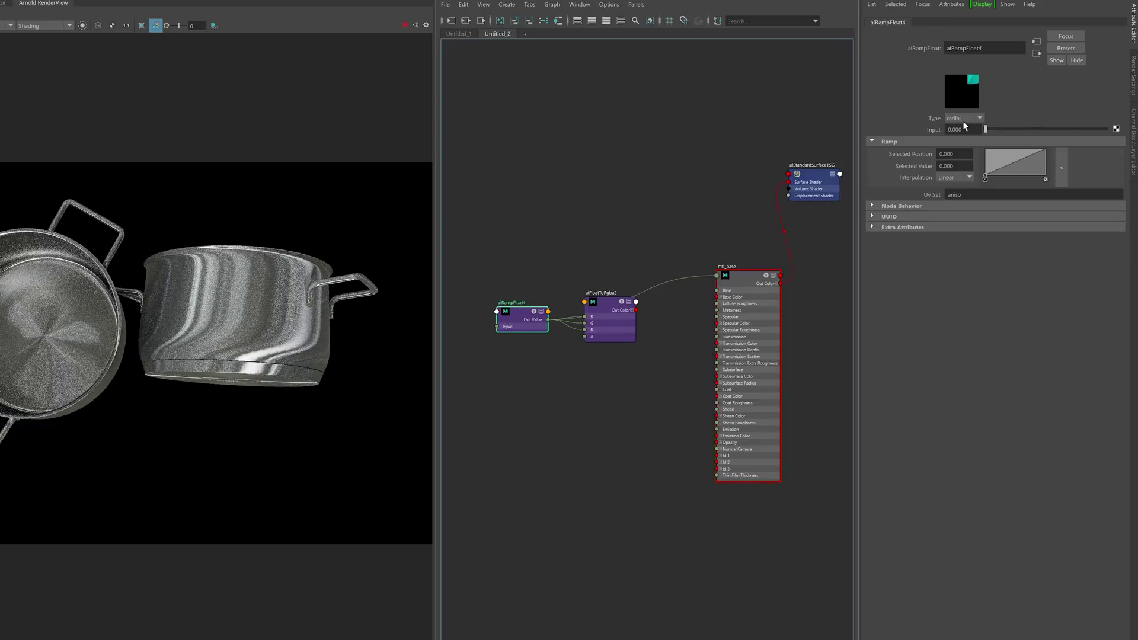
pyautogui.click(962, 120)
pyautogui.click(963, 122)
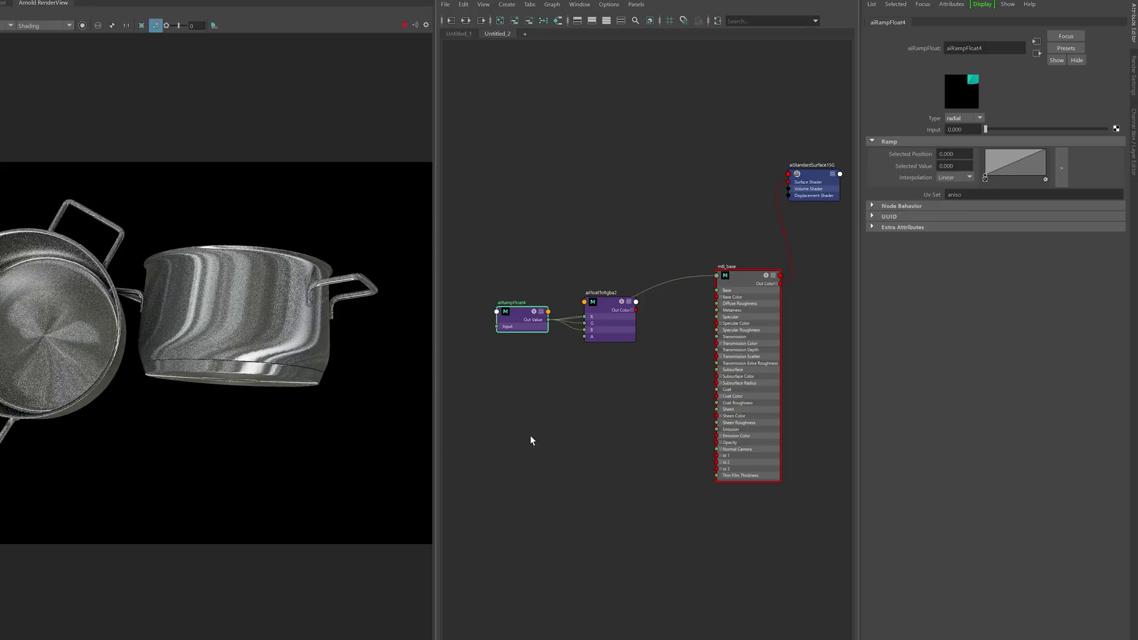
pyautogui.moveTo(605, 321); pyautogui.dragTo(601, 369)
pyautogui.click(519, 315)
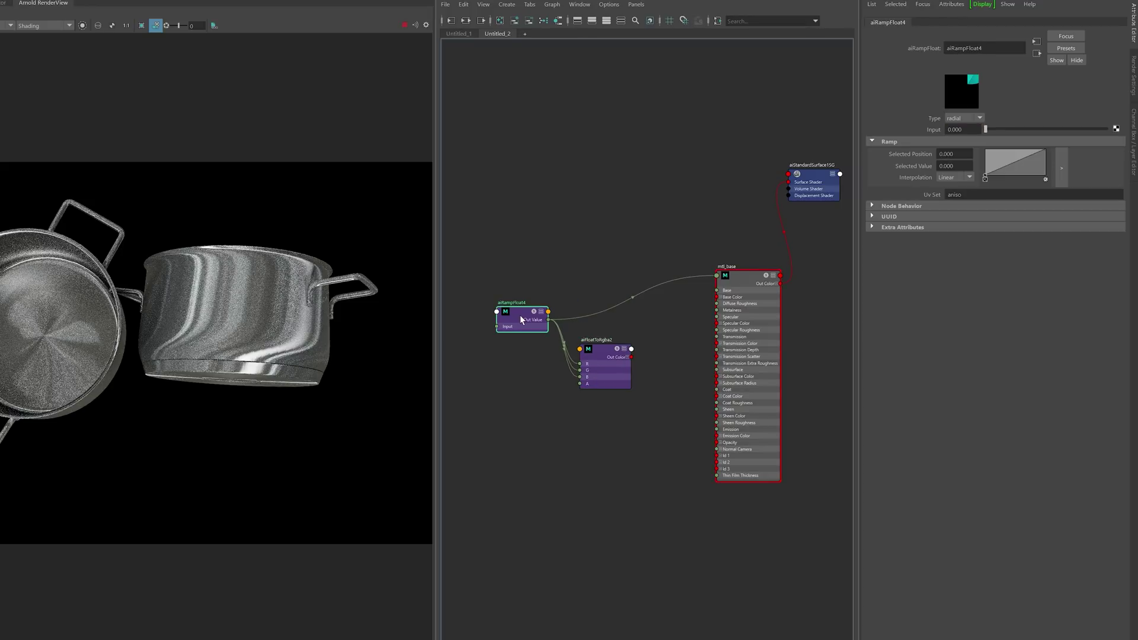
pyautogui.hotkey('ctrl', 'd')
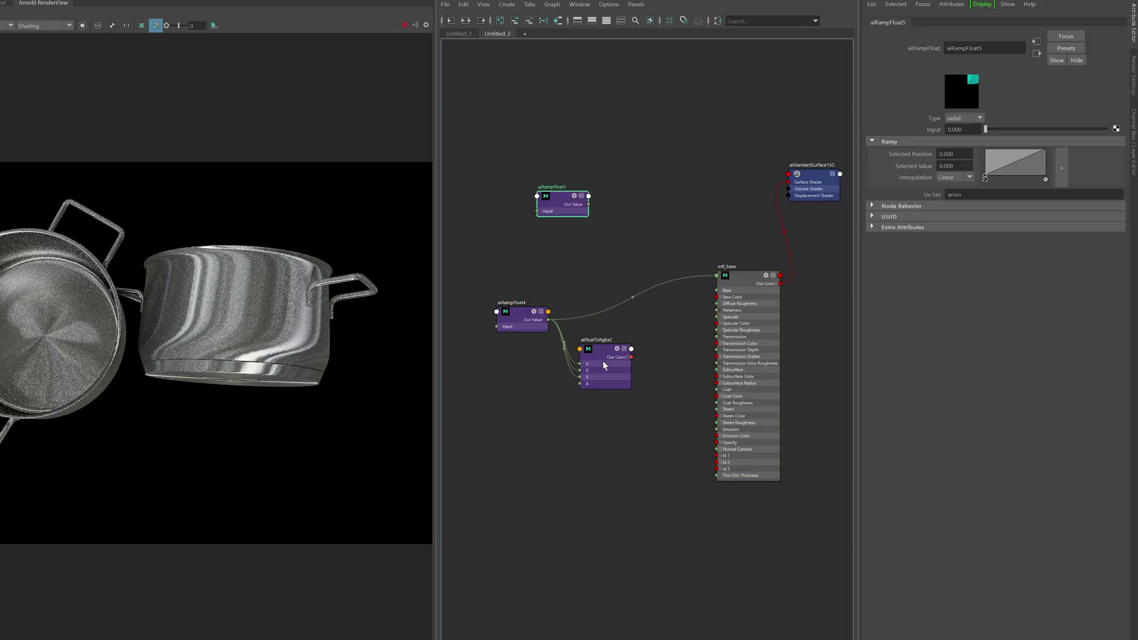
# Feed the duplicated ramp into aiFloatToRgba2's R, G and B and connect its Out Color to the shading group's Surface Shader to preview it
pyautogui.moveTo(598, 363); pyautogui.dragTo(616, 240)
pyautogui.scroll(3, 651, 199)
pyautogui.moveTo(579, 208); pyautogui.dragTo(616, 249)
pyautogui.keyDown('alt'); pyautogui.moveTo(653, 235); pyautogui.dragTo(574, 233, button='middle'); pyautogui.keyUp('alt')
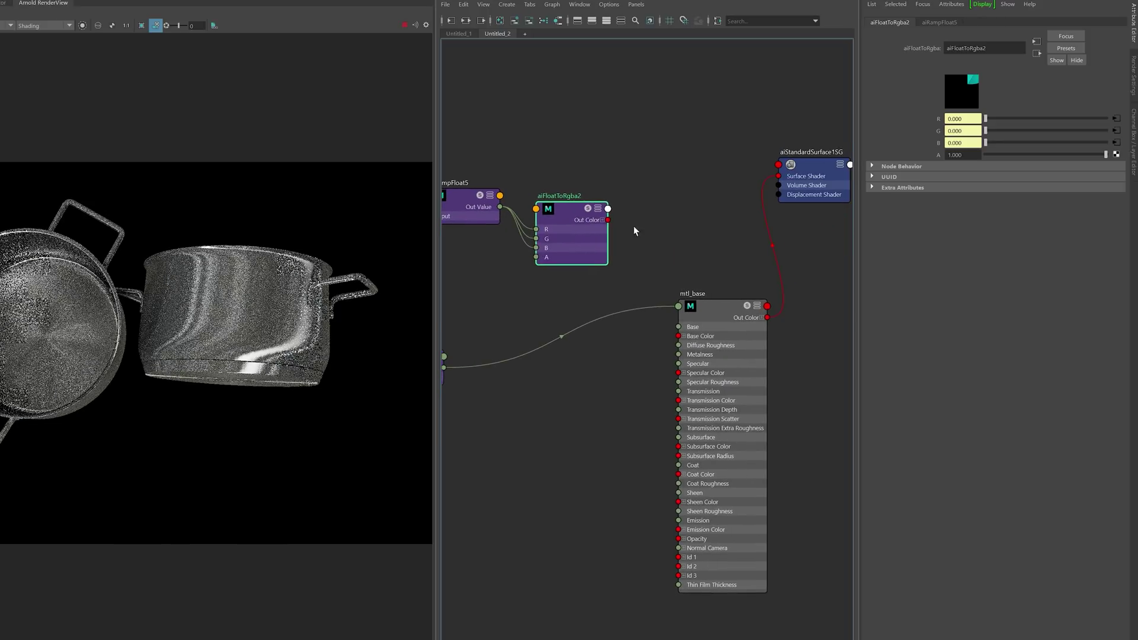
pyautogui.moveTo(608, 219); pyautogui.dragTo(777, 176)
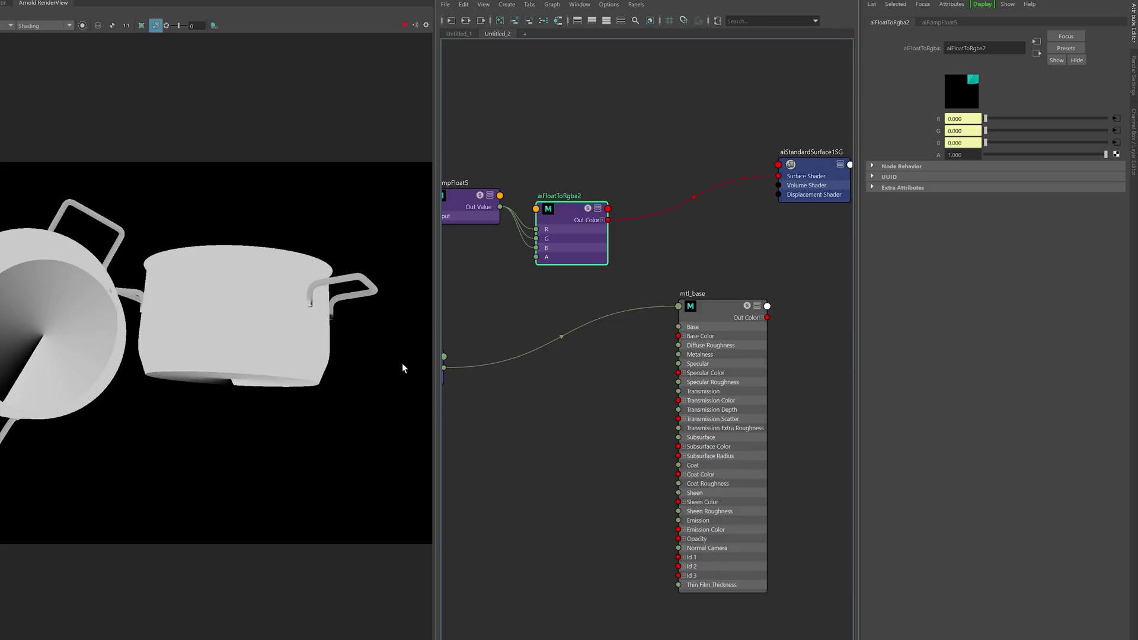
pyautogui.keyDown('alt'); pyautogui.moveTo(256, 377); pyautogui.dragTo(256, 349); pyautogui.keyUp('alt')
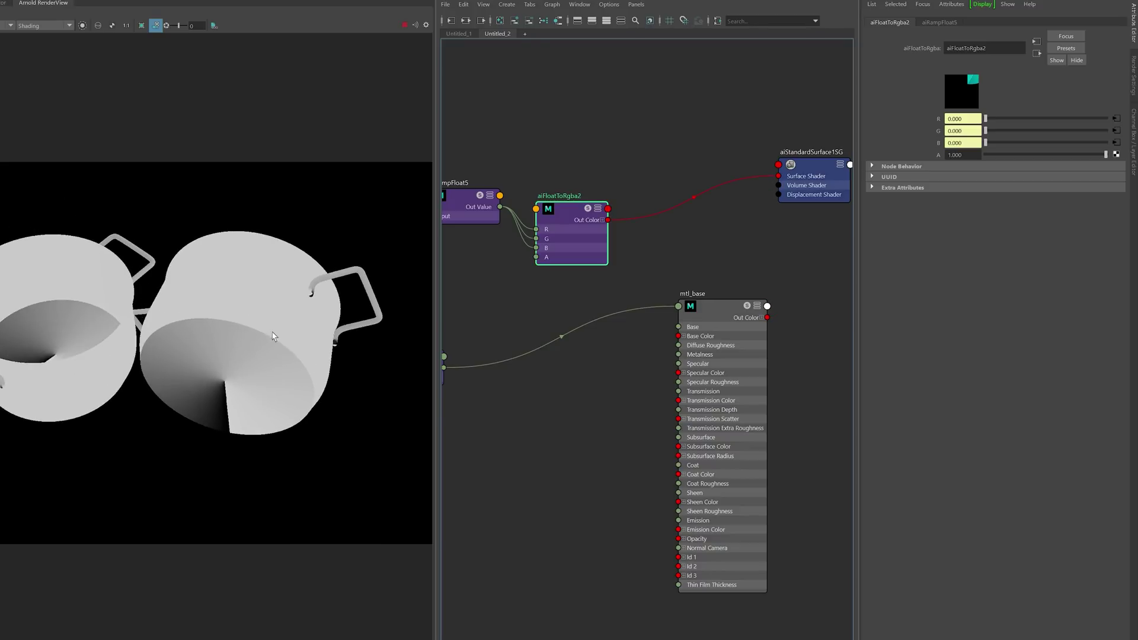
# Change the duplicated ramp's type to circular and inspect the gradient on the pan bases
pyautogui.keyDown('alt'); pyautogui.moveTo(492, 193); pyautogui.dragTo(557, 183, button='middle'); pyautogui.keyUp('alt')
pyautogui.click(535, 182)
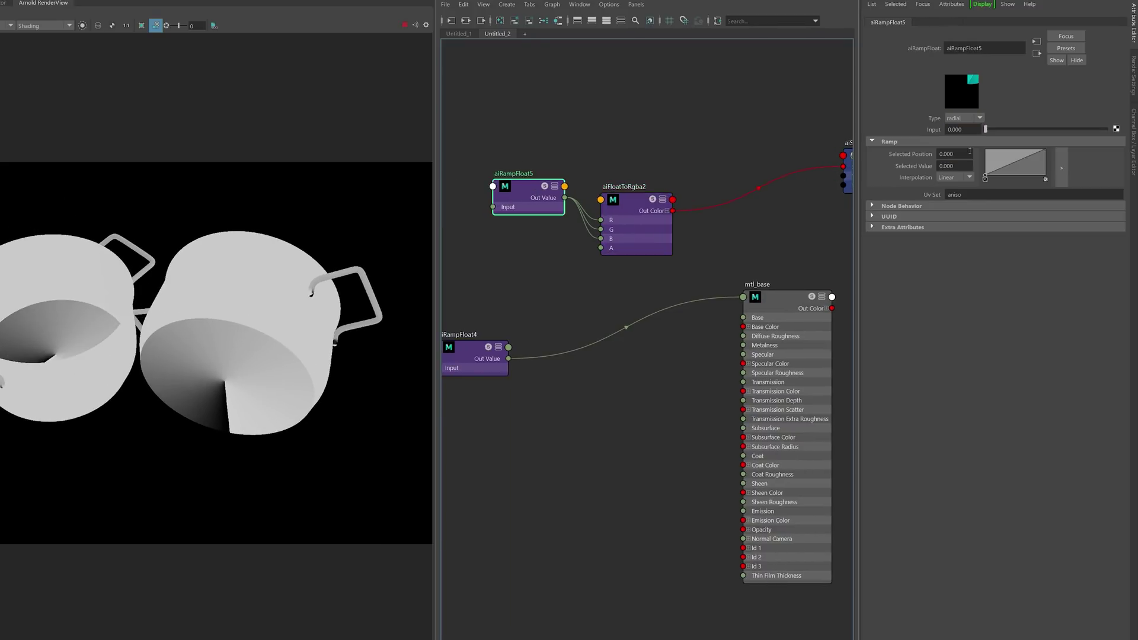
pyautogui.click(965, 119)
pyautogui.click(963, 182)
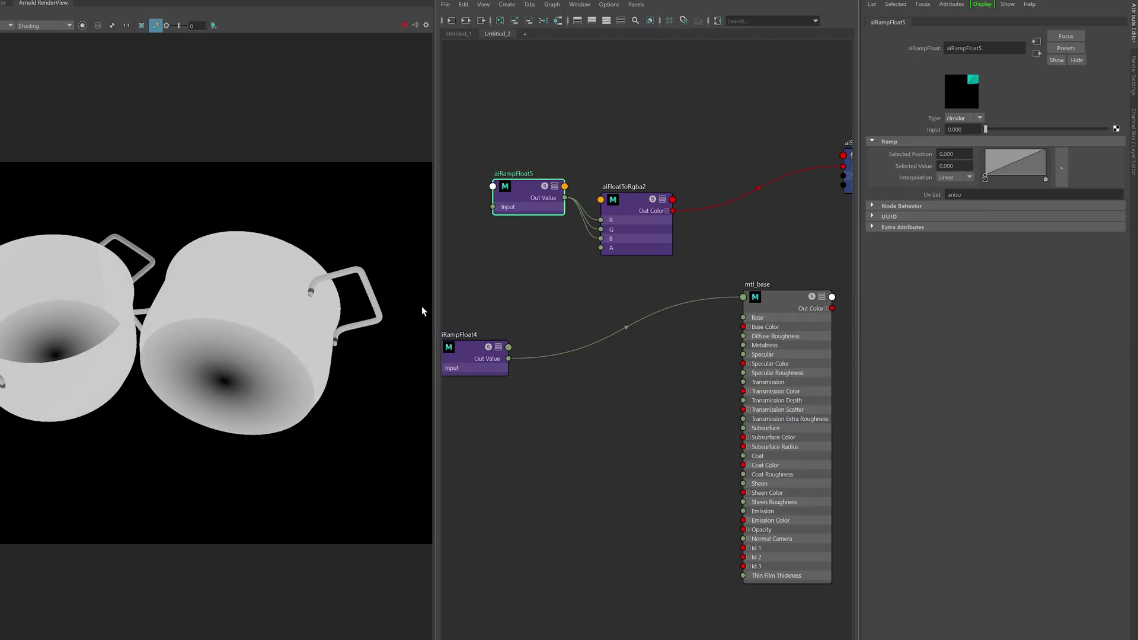
pyautogui.keyDown('alt'); pyautogui.moveTo(239, 355); pyautogui.dragTo(254, 336); pyautogui.keyUp('alt')
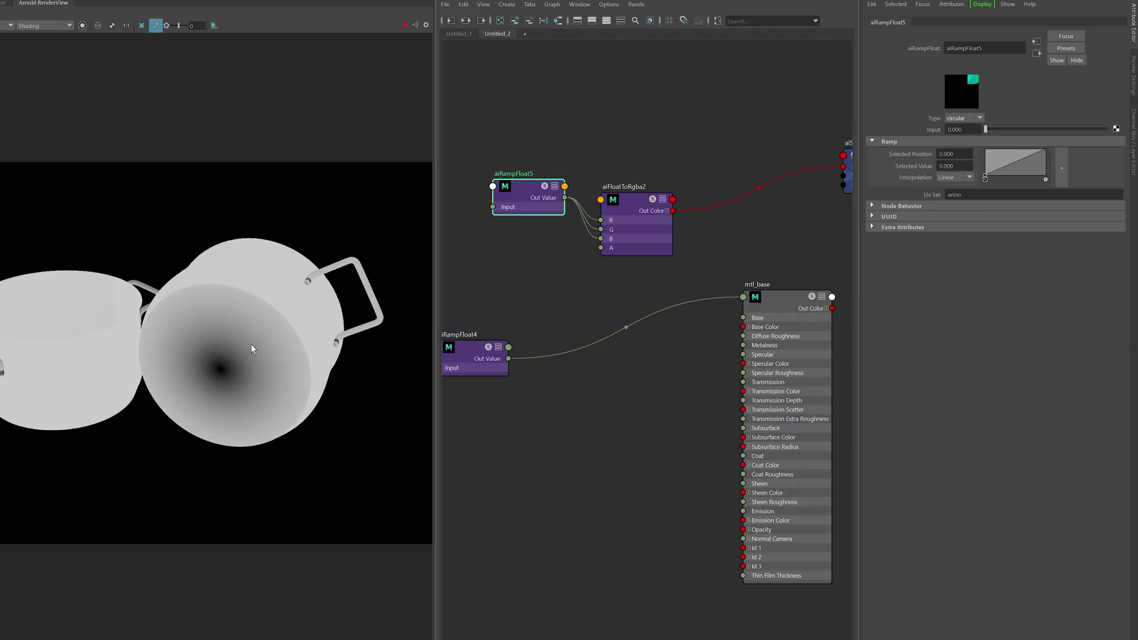
pyautogui.keyDown('alt'); pyautogui.moveTo(276, 312); pyautogui.dragTo(196, 346); pyautogui.keyUp('alt')
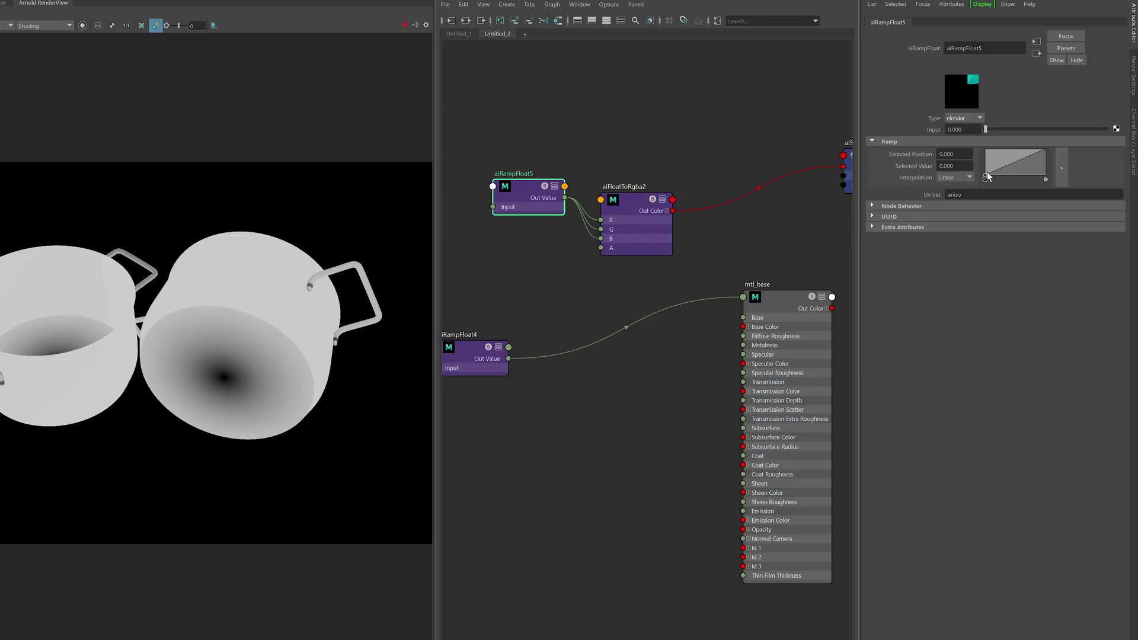
# Sharpen the circular ramp into a mask of the pan's base by placing the white point at 0.813 with the black point just before it
pyautogui.moveTo(985, 177); pyautogui.dragTo(1022, 176)
pyautogui.click(1039, 149)
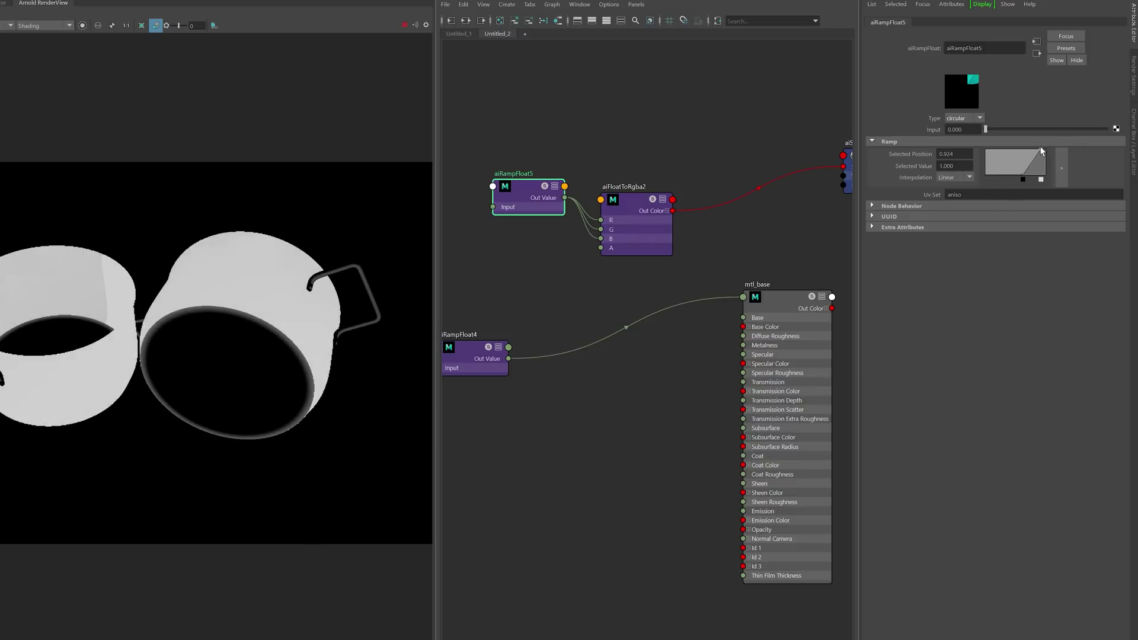
pyautogui.moveTo(1042, 147); pyautogui.dragTo(1060, 146)
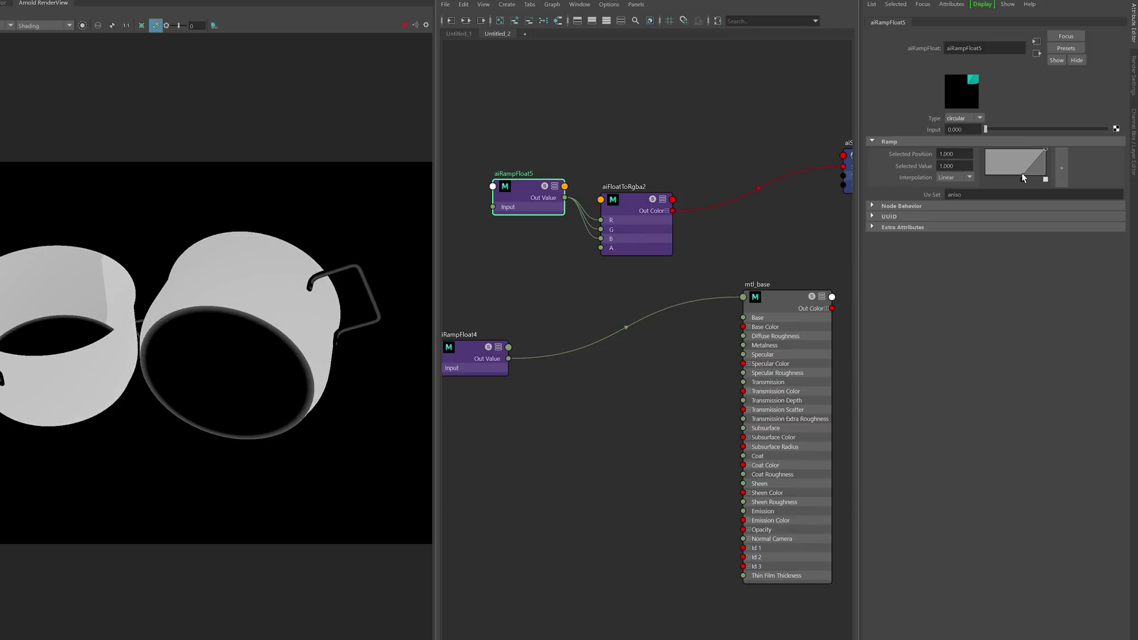
pyautogui.click(1031, 179)
pyautogui.click(1032, 148)
pyautogui.moveTo(1033, 147); pyautogui.dragTo(1033, 145)
pyautogui.keyDown('alt'); pyautogui.moveTo(234, 294); pyautogui.dragTo(270, 284); pyautogui.keyUp('alt')
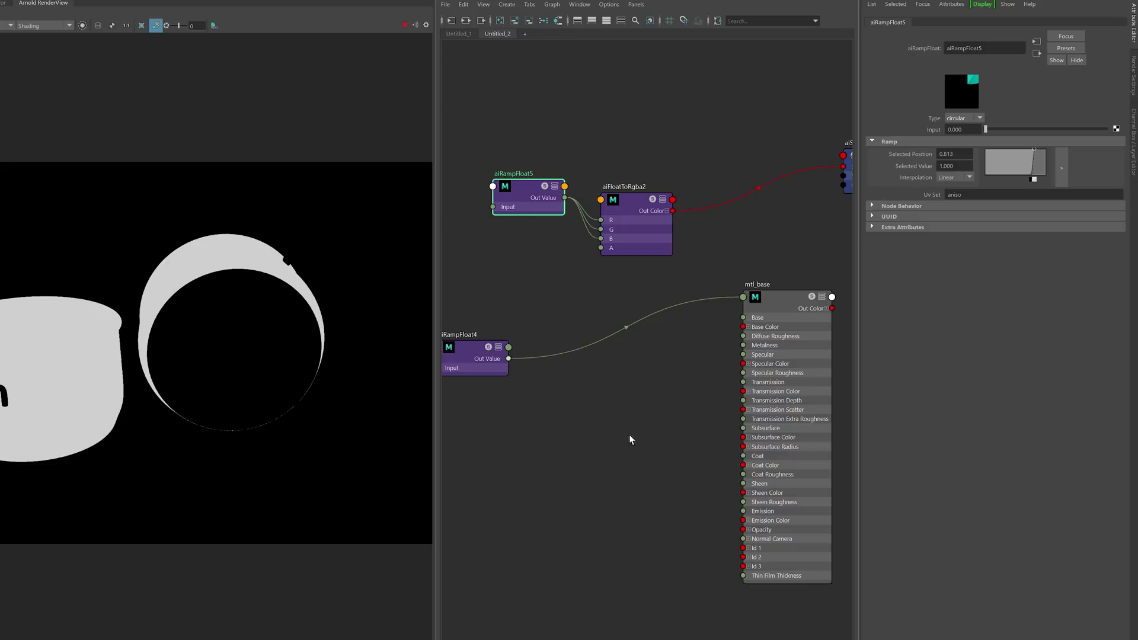
# Create an aiComplement node and connect aiFloatToRgba2's Out Color to its Input
pyautogui.click(786, 335)
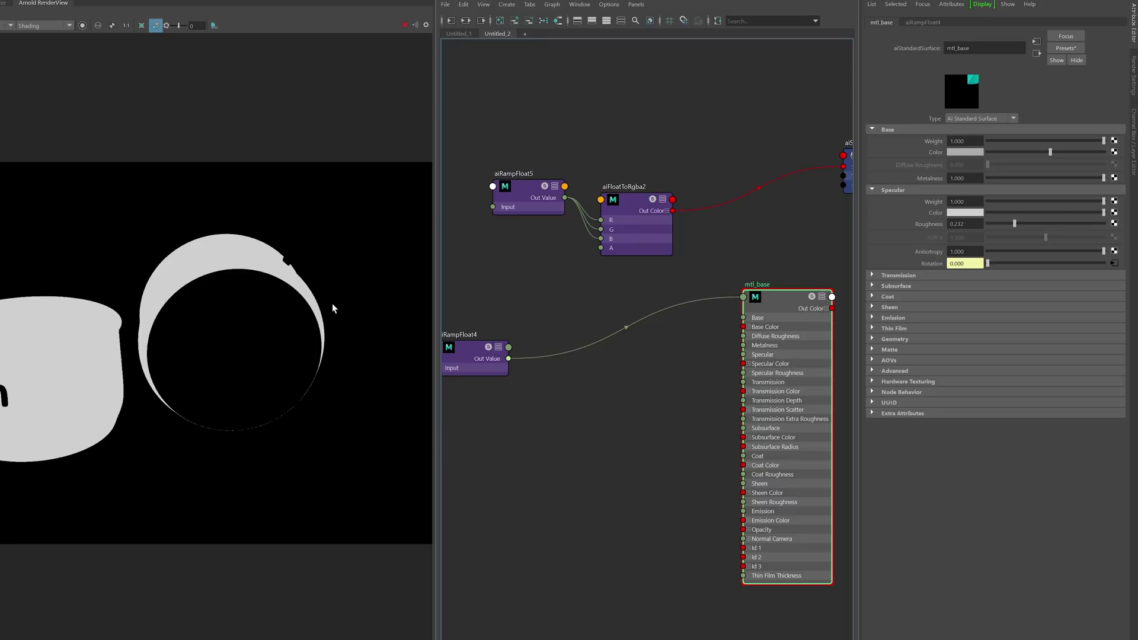
pyautogui.keyDown('alt'); pyautogui.moveTo(567, 297); pyautogui.dragTo(603, 304, button='middle'); pyautogui.keyUp('alt')
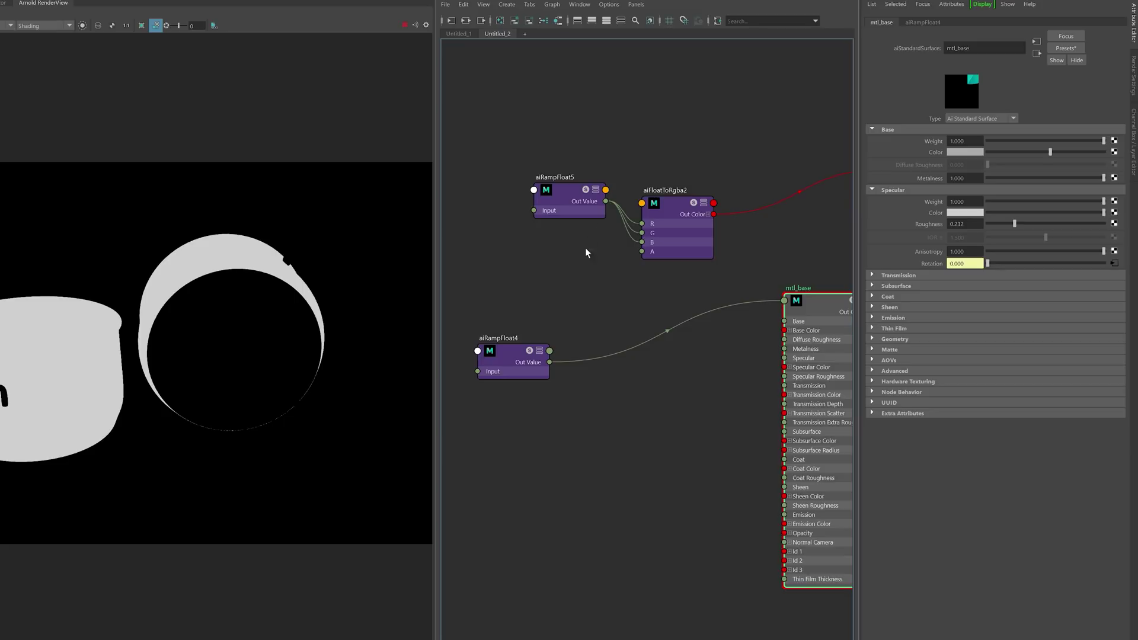
pyautogui.write('compl')
pyautogui.press('Down')
pyautogui.press('Return')
pyautogui.moveTo(713, 219); pyautogui.dragTo(704, 206)
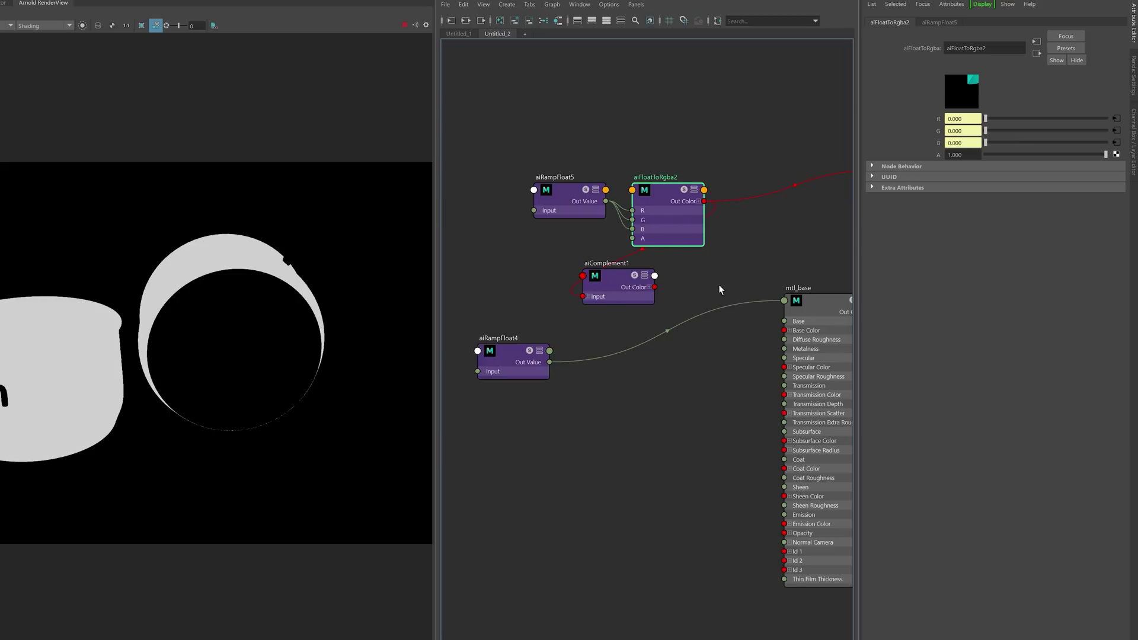
# Connect aiComplement1's outColorR to mtl_base's specularAnisotropy through the Connection Editor
pyautogui.click(648, 287)
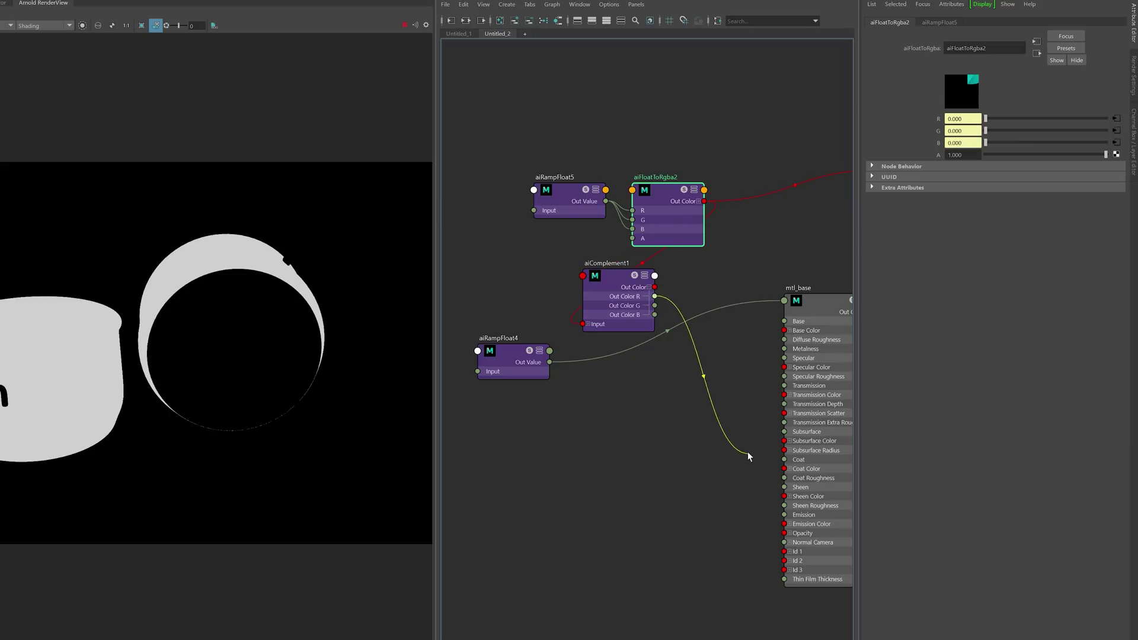
pyautogui.click(812, 326)
pyautogui.moveTo(897, 258); pyautogui.dragTo(927, 251, button='middle')
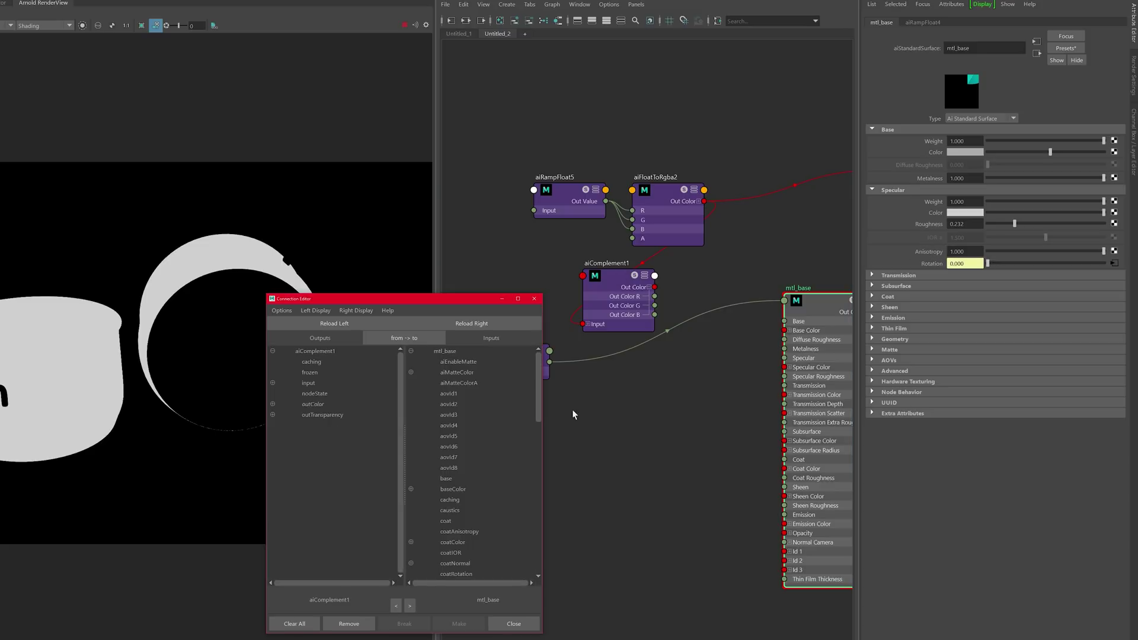
pyautogui.click(272, 404)
pyautogui.click(320, 414)
pyautogui.moveTo(539, 377); pyautogui.dragTo(527, 480)
pyautogui.click(490, 478)
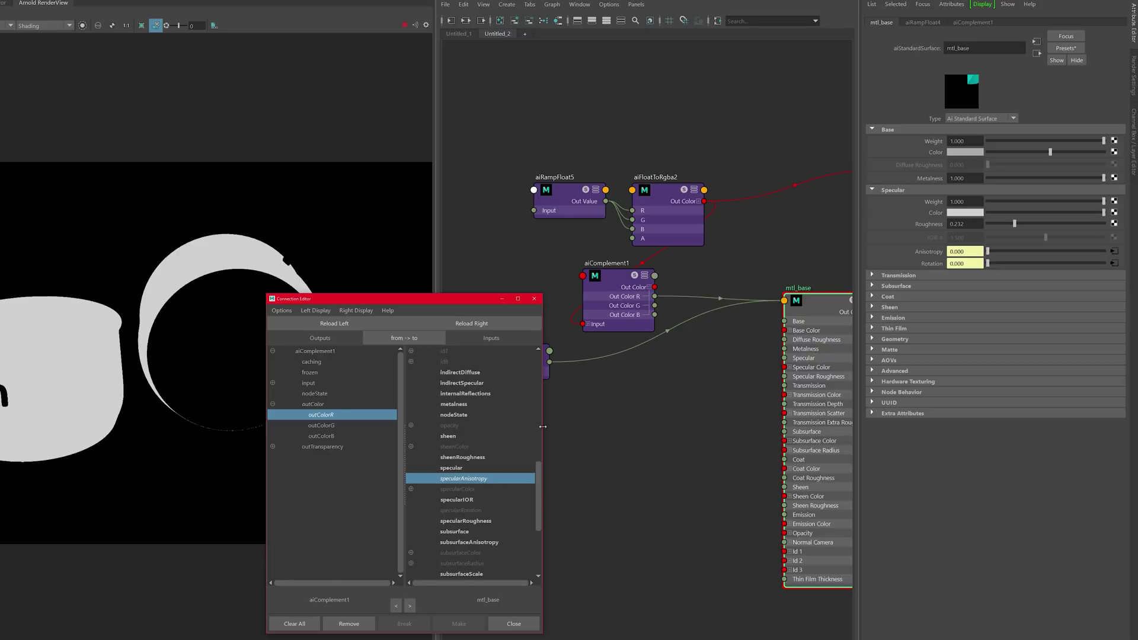
pyautogui.click(514, 623)
# Reconnect mtl_base's Out Color to the shading group's Surface Shader and check the pans in the render
pyautogui.moveTo(566, 208); pyautogui.dragTo(486, 149)
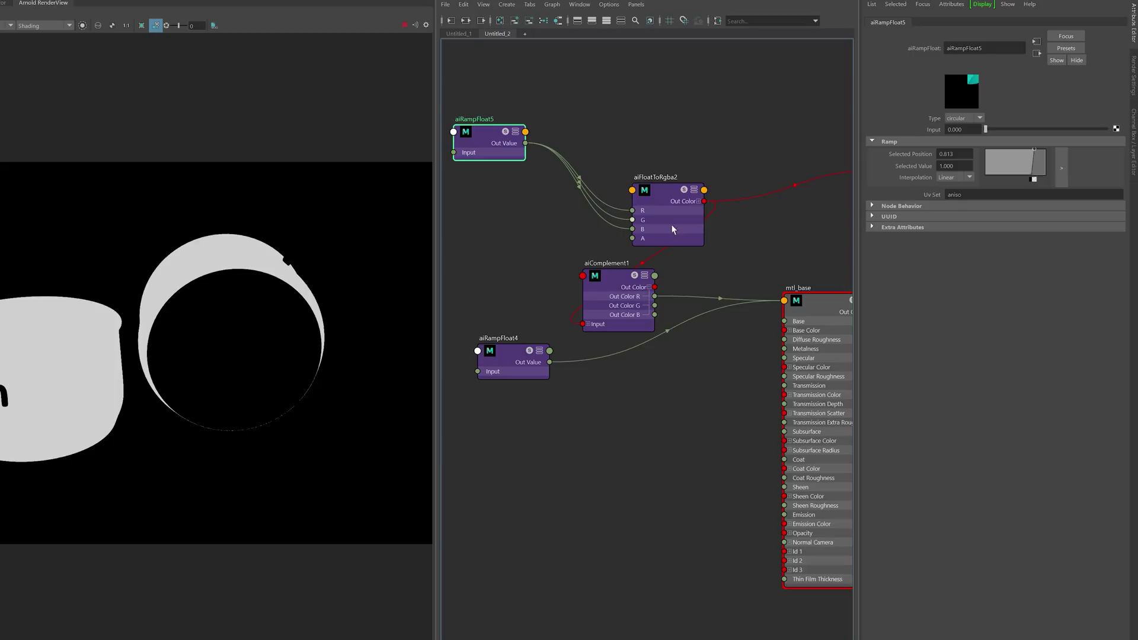
pyautogui.moveTo(673, 223); pyautogui.dragTo(602, 154)
pyautogui.keyDown('alt'); pyautogui.moveTo(749, 204); pyautogui.dragTo(599, 224, button='middle'); pyautogui.keyUp('alt')
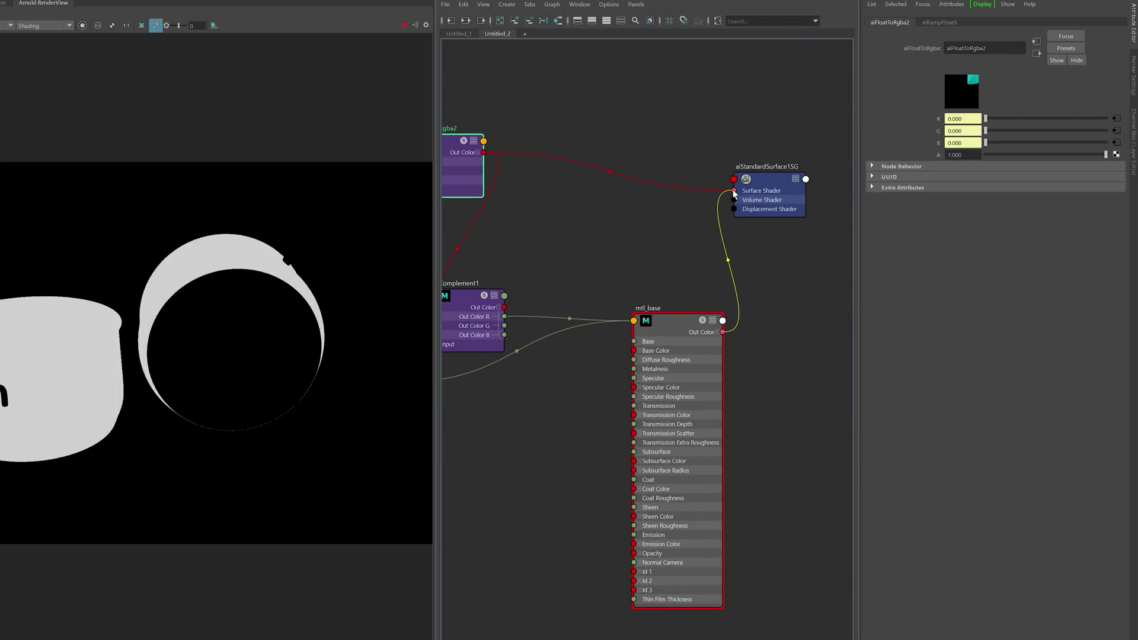
pyautogui.moveTo(733, 195); pyautogui.dragTo(734, 190)
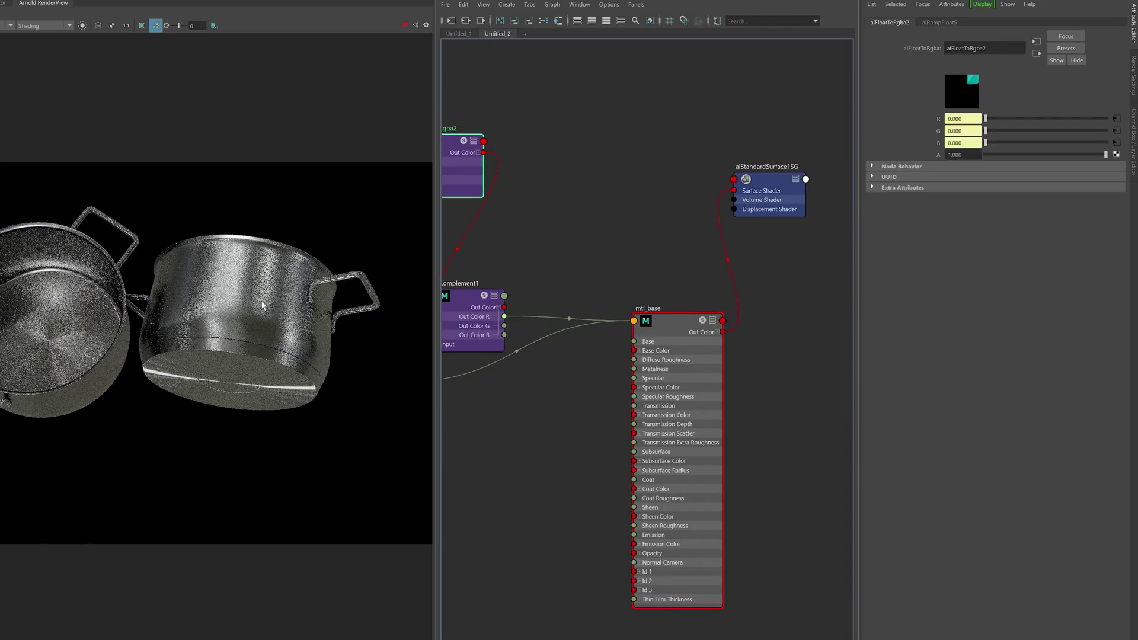
pyautogui.keyDown('alt'); pyautogui.moveTo(259, 305); pyautogui.dragTo(227, 326); pyautogui.keyUp('alt')
# Tidy the node graph by lining up the ramp, aiFloatToRgba2 and aiComplement1 nodes with space before mtl_base
pyautogui.keyDown('alt'); pyautogui.moveTo(542, 258); pyautogui.dragTo(766, 254, button='middle'); pyautogui.keyUp('alt')
pyautogui.moveTo(552, 380); pyautogui.dragTo(522, 436)
pyautogui.moveTo(580, 131); pyautogui.dragTo(621, 180)
pyautogui.moveTo(620, 180); pyautogui.dragTo(513, 304)
pyautogui.moveTo(653, 329); pyautogui.dragTo(636, 281)
pyautogui.keyDown('alt'); pyautogui.moveTo(760, 232); pyautogui.dragTo(677, 191, button='middle'); pyautogui.keyUp('alt')
pyautogui.moveTo(787, 290); pyautogui.dragTo(813, 290)
pyautogui.keyDown('alt'); pyautogui.moveTo(625, 423); pyautogui.dragTo(692, 347, button='middle'); pyautogui.keyUp('alt')
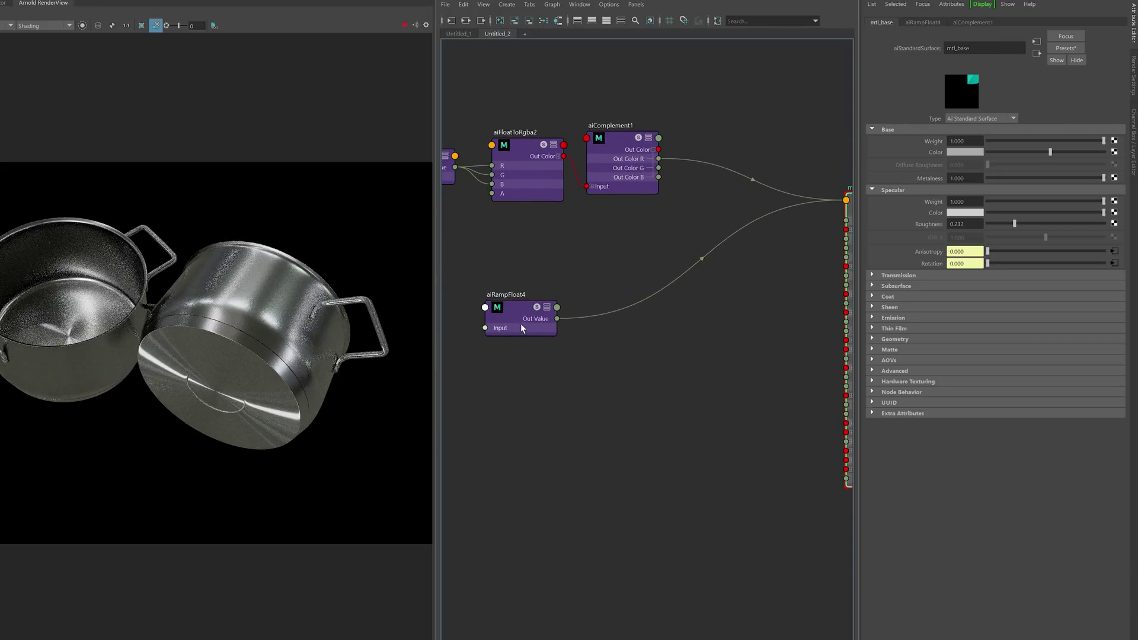
# Create an aiColorCorrect node in the empty area below the ramp nodes
pyautogui.moveTo(726, 421); pyautogui.dragTo(638, 407)
pyautogui.write('aicol')
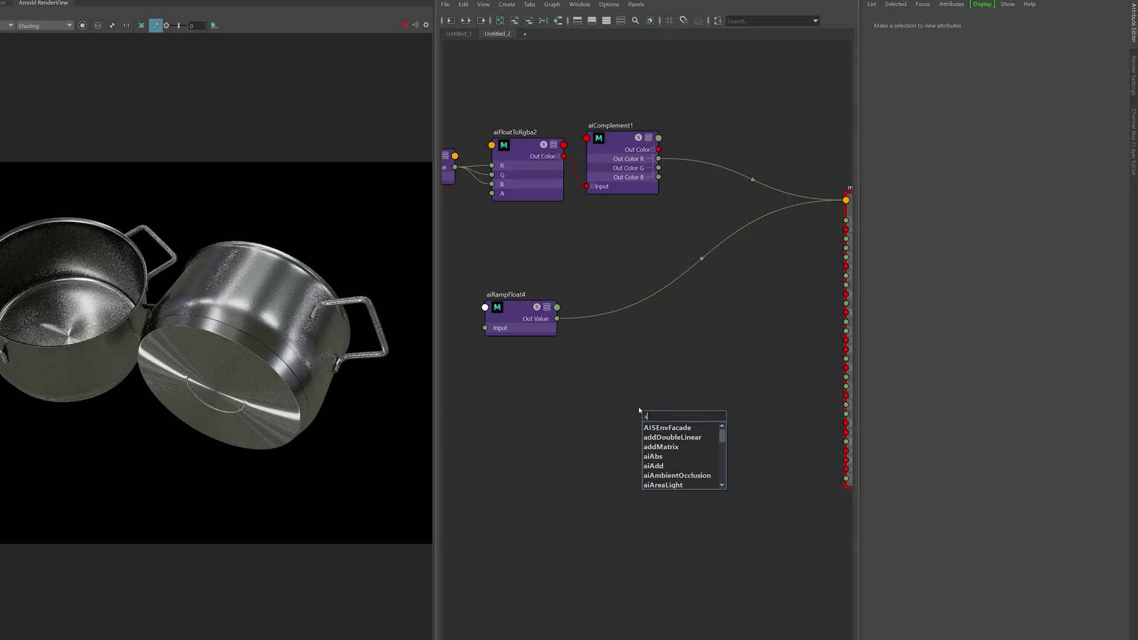
pyautogui.press('Down')
pyautogui.press('Down')
pyautogui.press('Return')
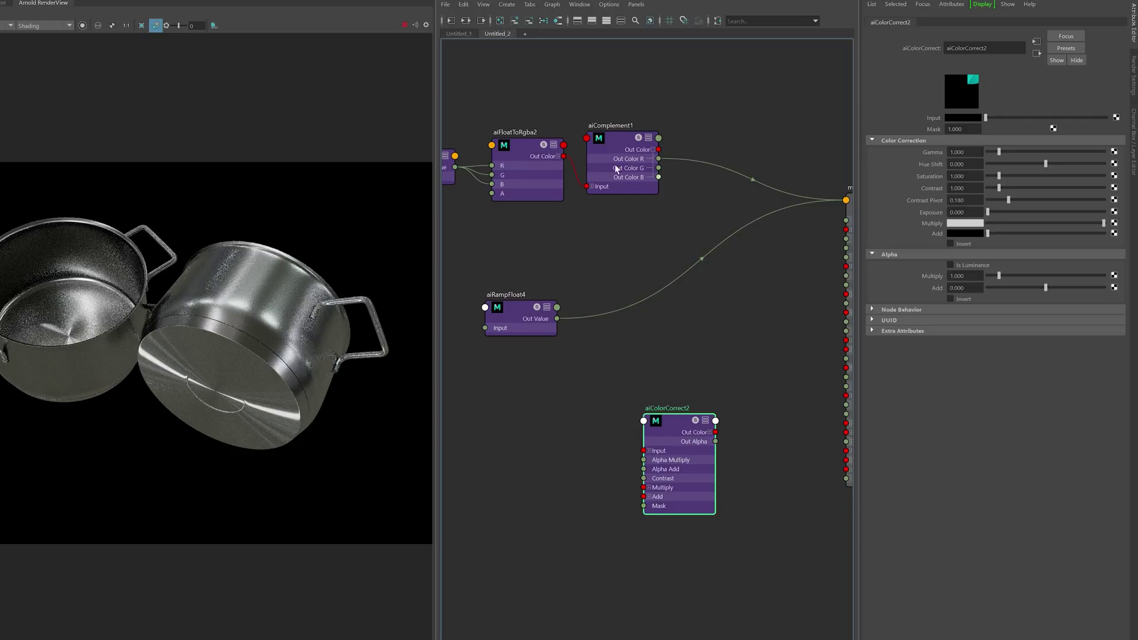
# Connect aiComplement1's Out Color R to the color correct node's Mask and its Out Color R to mtl_base's Specular Roughness
pyautogui.keyDown('alt'); pyautogui.moveTo(721, 146); pyautogui.dragTo(682, 145, button='middle'); pyautogui.keyUp('alt')
pyautogui.moveTo(657, 490); pyautogui.dragTo(604, 504)
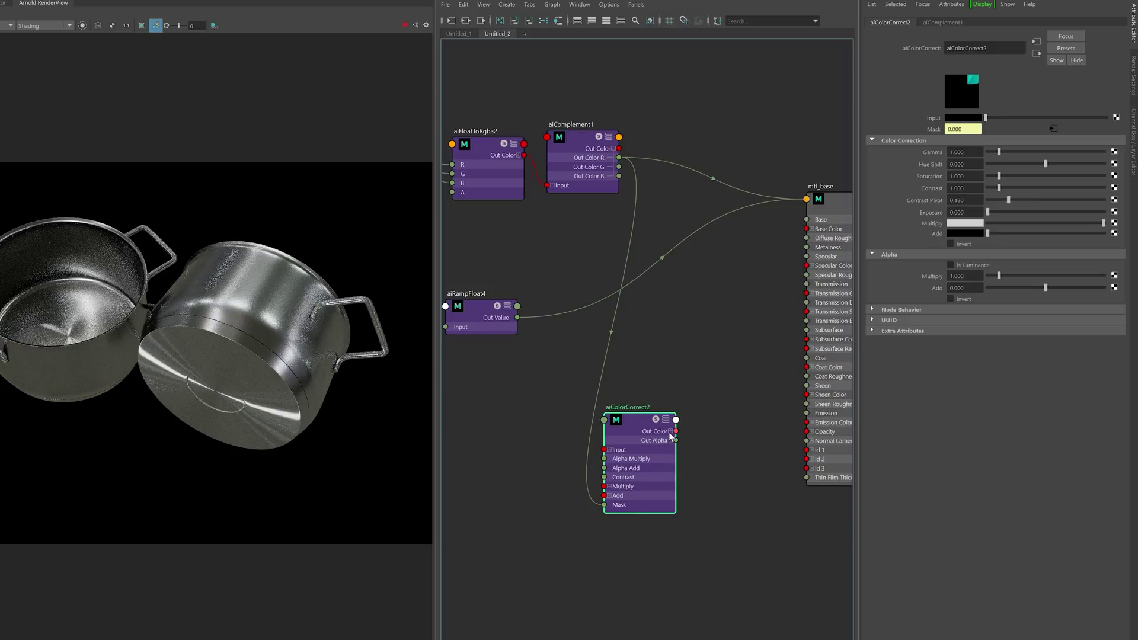
pyautogui.click(670, 432)
pyautogui.moveTo(723, 388); pyautogui.dragTo(719, 273)
pyautogui.click(713, 272)
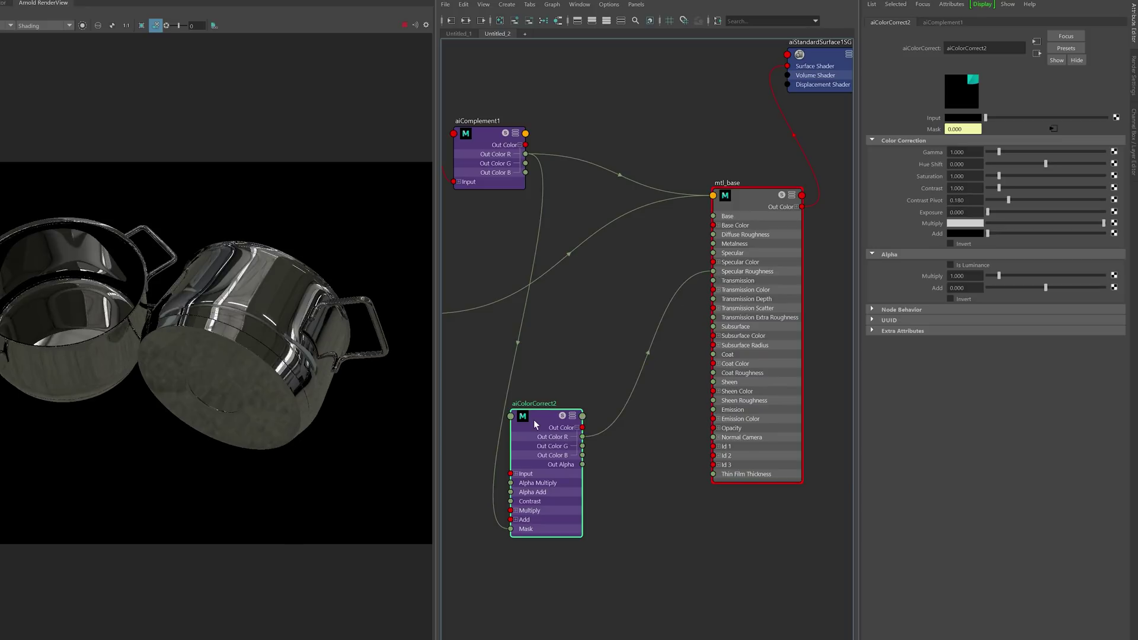
# Set the color correct node's Input to mid-grey and its Multiply to black, and check the reflections on the pan's base
pyautogui.moveTo(538, 421); pyautogui.dragTo(557, 401)
pyautogui.moveTo(986, 118); pyautogui.dragTo(1022, 118)
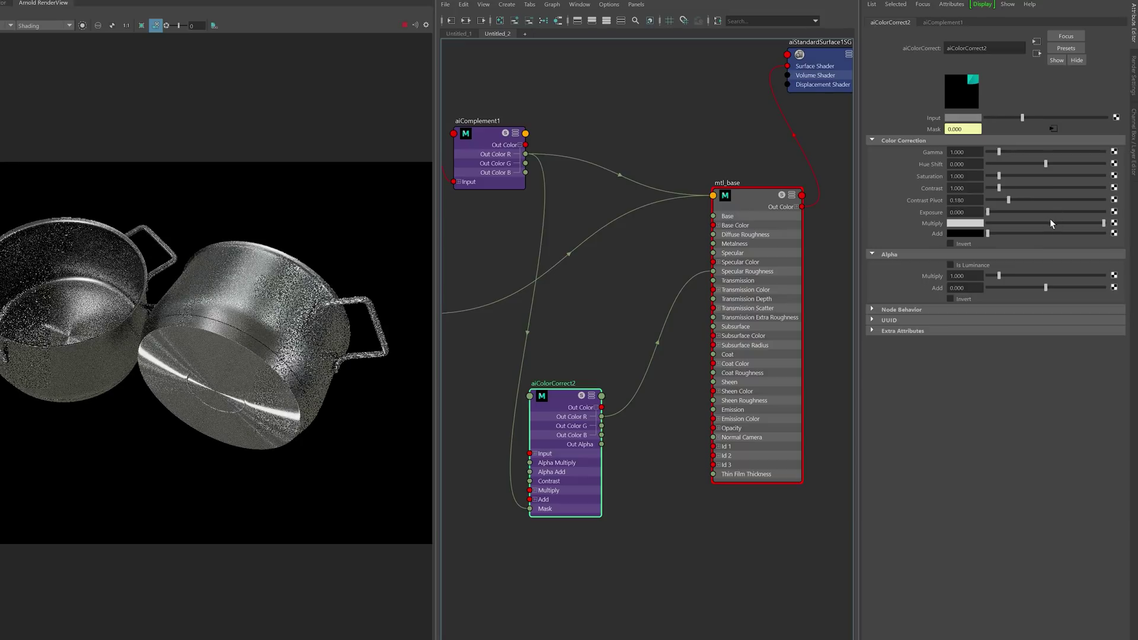
pyautogui.click(1025, 224)
pyautogui.moveTo(1021, 223); pyautogui.dragTo(955, 221)
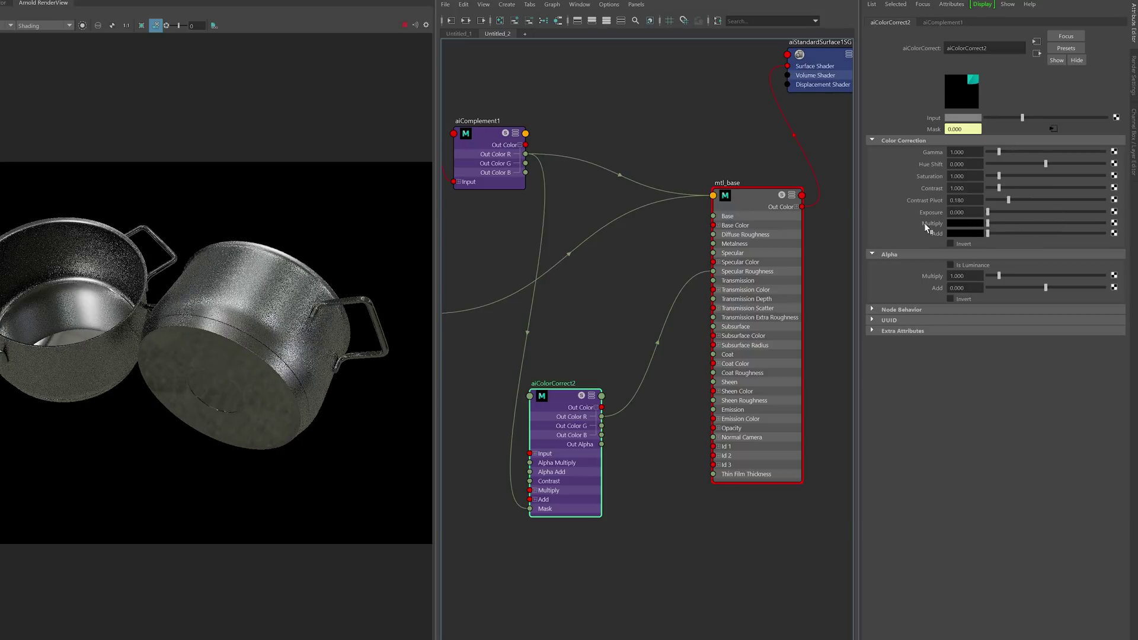
pyautogui.keyDown('alt'); pyautogui.moveTo(261, 313); pyautogui.dragTo(274, 268); pyautogui.keyUp('alt')
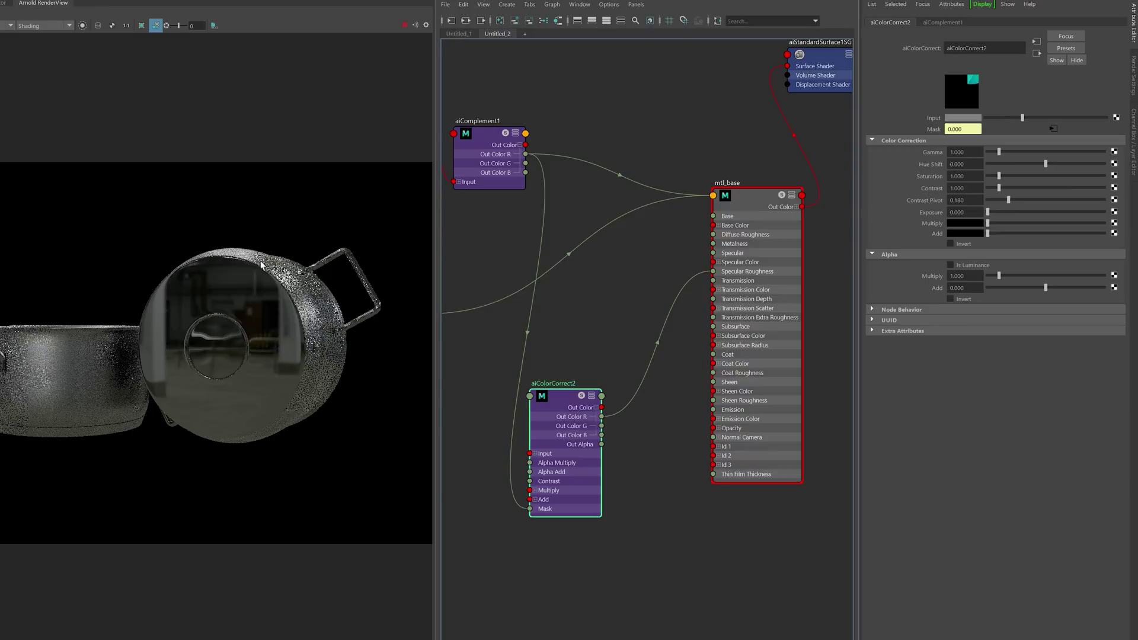
pyautogui.keyDown('alt'); pyautogui.moveTo(609, 332); pyautogui.dragTo(686, 321, button='middle'); pyautogui.keyUp('alt')
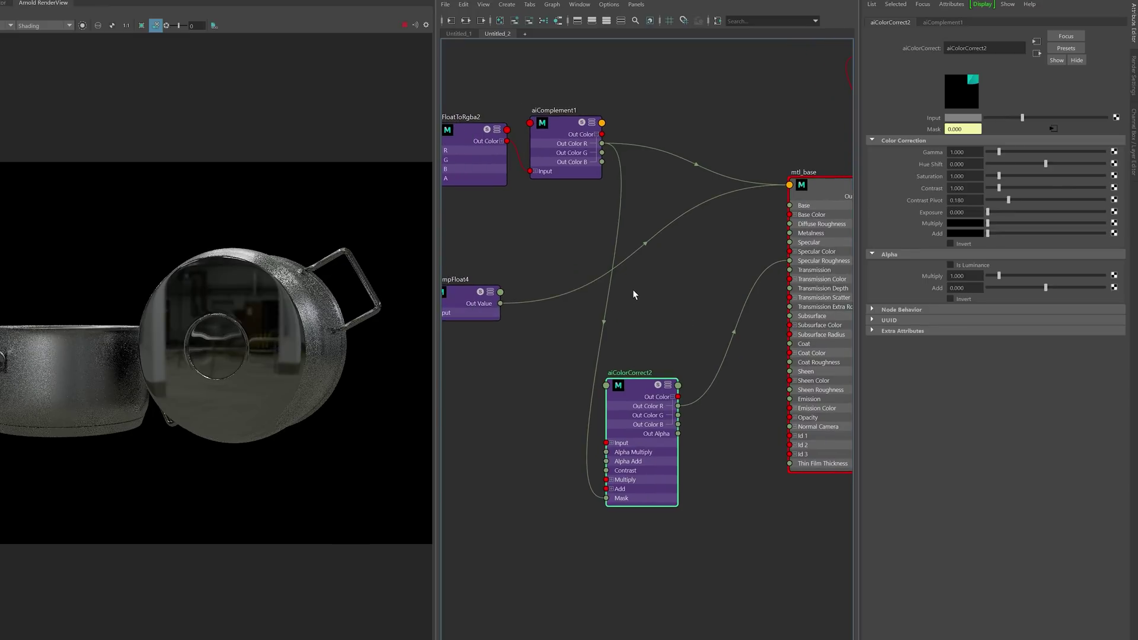
pyautogui.keyDown('alt'); pyautogui.moveTo(533, 221); pyautogui.dragTo(593, 212, button='middle'); pyautogui.keyUp('alt')
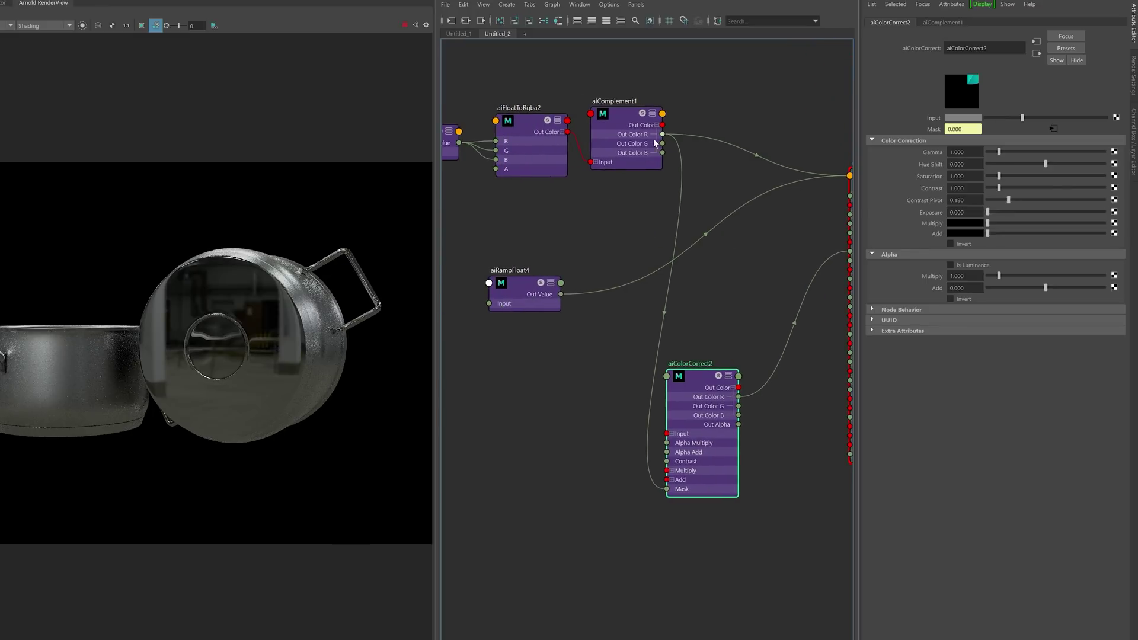
# Connect aiFloatToRgba2's Out Color R to the color correct node's Mask in place of the aiComplement1 connection
pyautogui.keyDown('alt'); pyautogui.moveTo(529, 133); pyautogui.dragTo(560, 130, button='middle'); pyautogui.keyUp('alt')
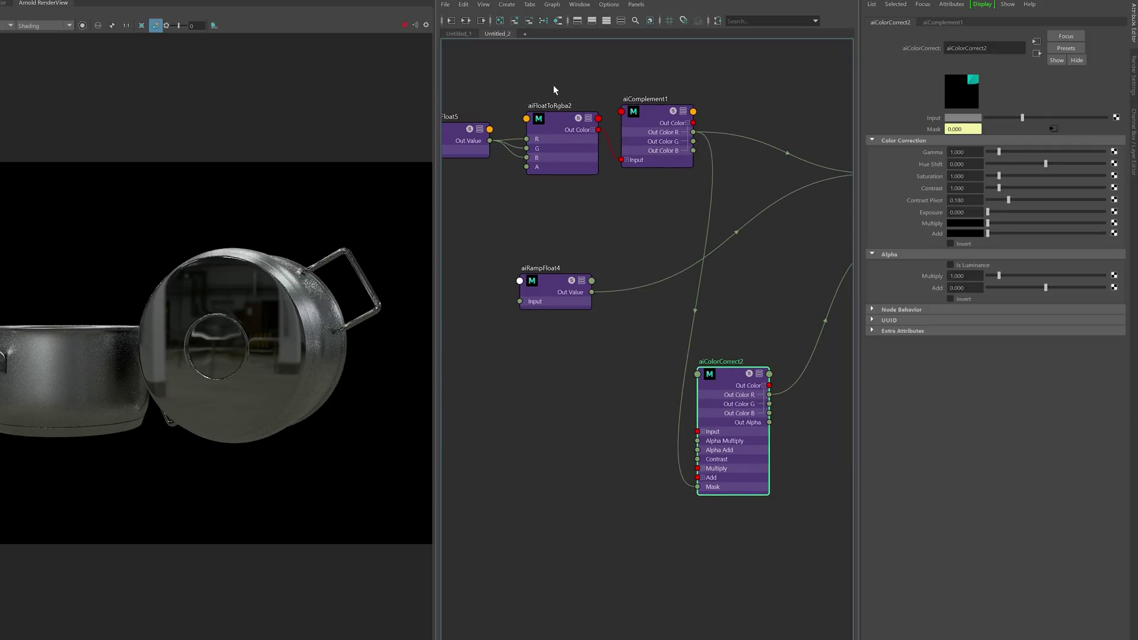
pyautogui.moveTo(573, 131); pyautogui.dragTo(565, 131)
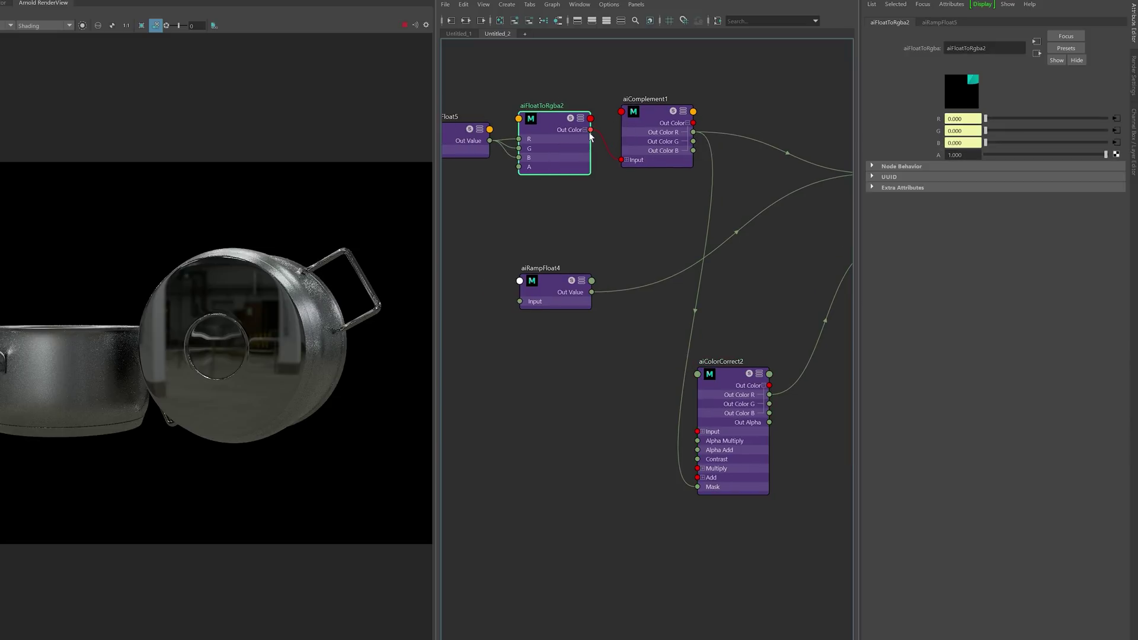
pyautogui.click(585, 129)
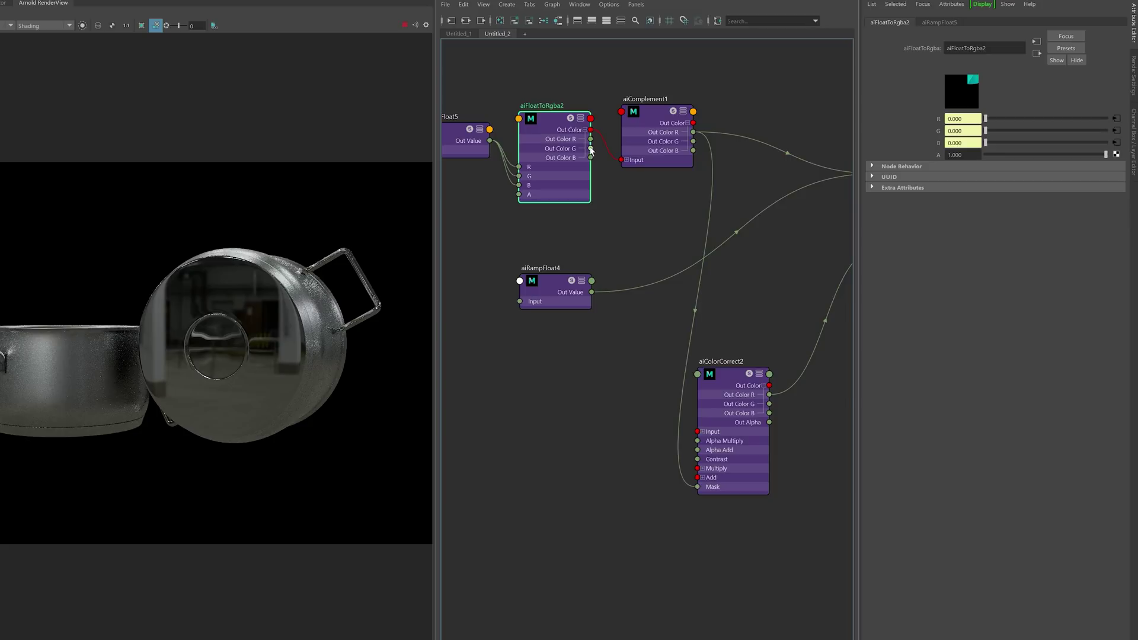
pyautogui.moveTo(676, 349); pyautogui.dragTo(698, 486)
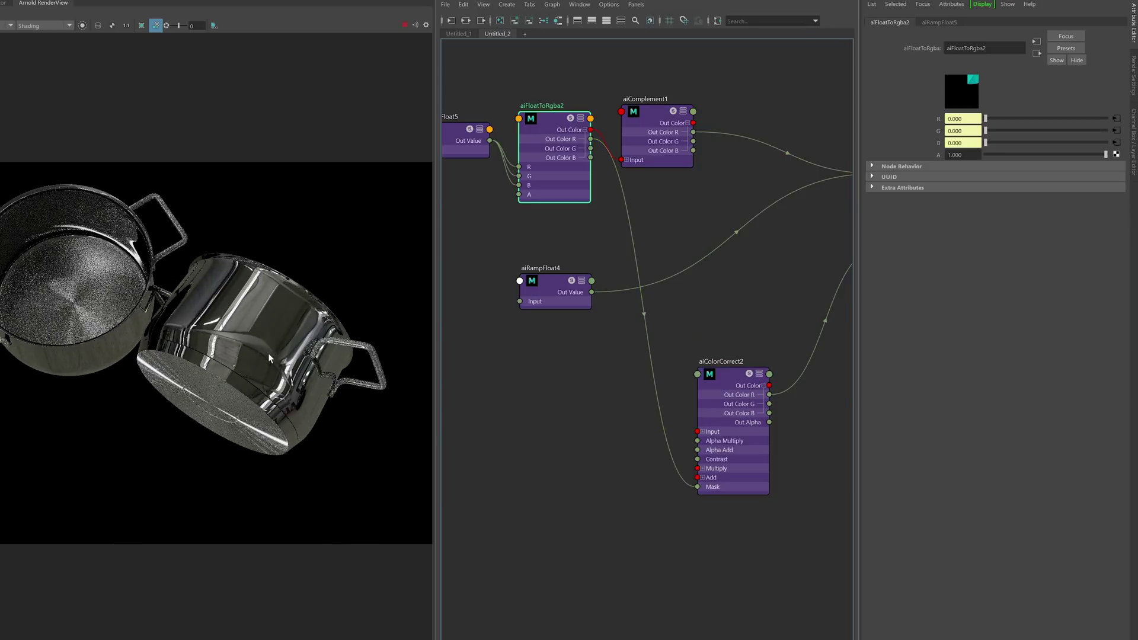
# Fine-tune aiColorCorrect2's Input around mid-grey, raise its Multiply to grey, and check the reflections on the pan
pyautogui.click(723, 381)
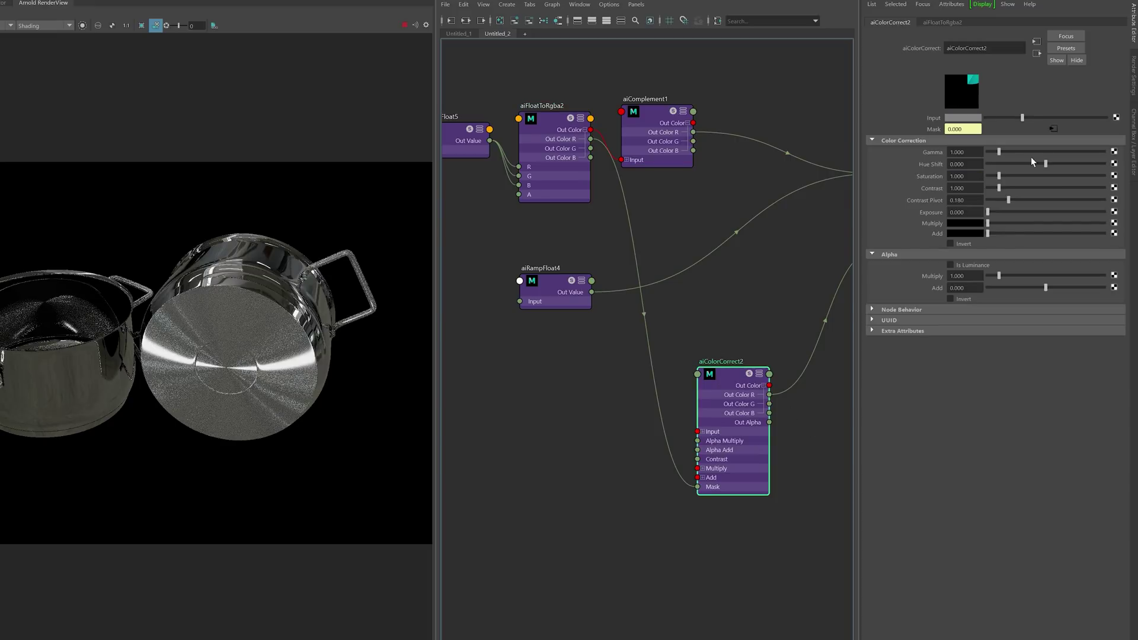
pyautogui.moveTo(1021, 118)
pyautogui.mouseDown()
pyautogui.moveTo(1046, 118)
pyautogui.moveTo(1023, 131)
pyautogui.mouseUp()
pyautogui.keyDown('alt'); pyautogui.moveTo(274, 332); pyautogui.dragTo(214, 315); pyautogui.keyUp('alt')
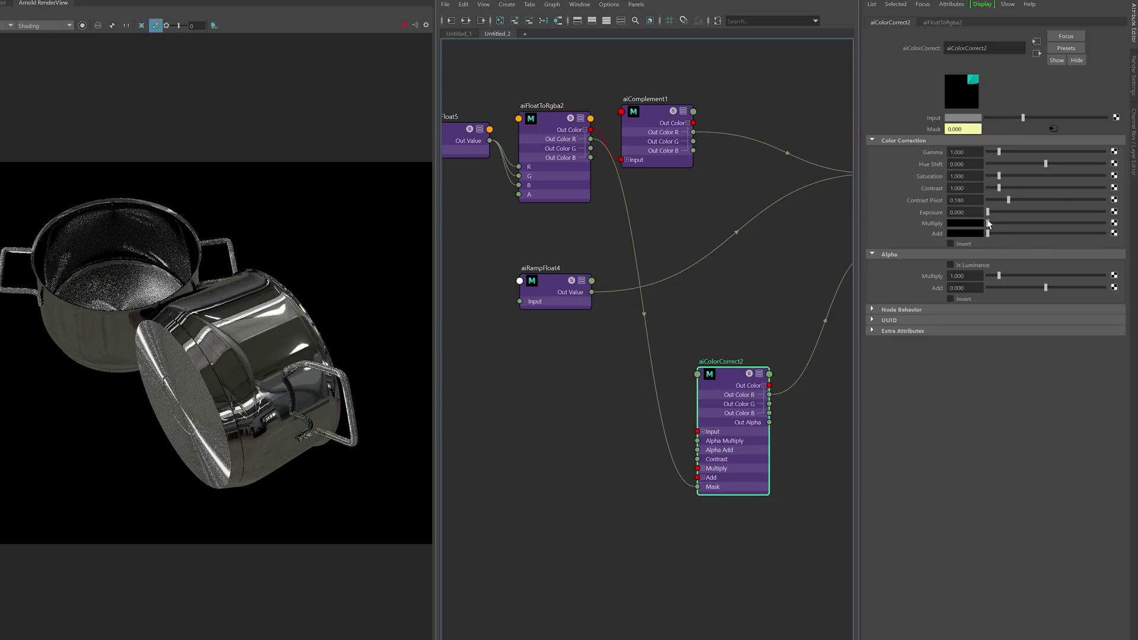
pyautogui.moveTo(1006, 224)
pyautogui.mouseDown()
pyautogui.moveTo(1035, 224)
pyautogui.moveTo(997, 225)
pyautogui.moveTo(1063, 226)
pyautogui.moveTo(1014, 226)
pyautogui.moveTo(1028, 226)
pyautogui.mouseUp()
pyautogui.keyDown('alt'); pyautogui.moveTo(207, 285); pyautogui.dragTo(258, 331); pyautogui.keyUp('alt')
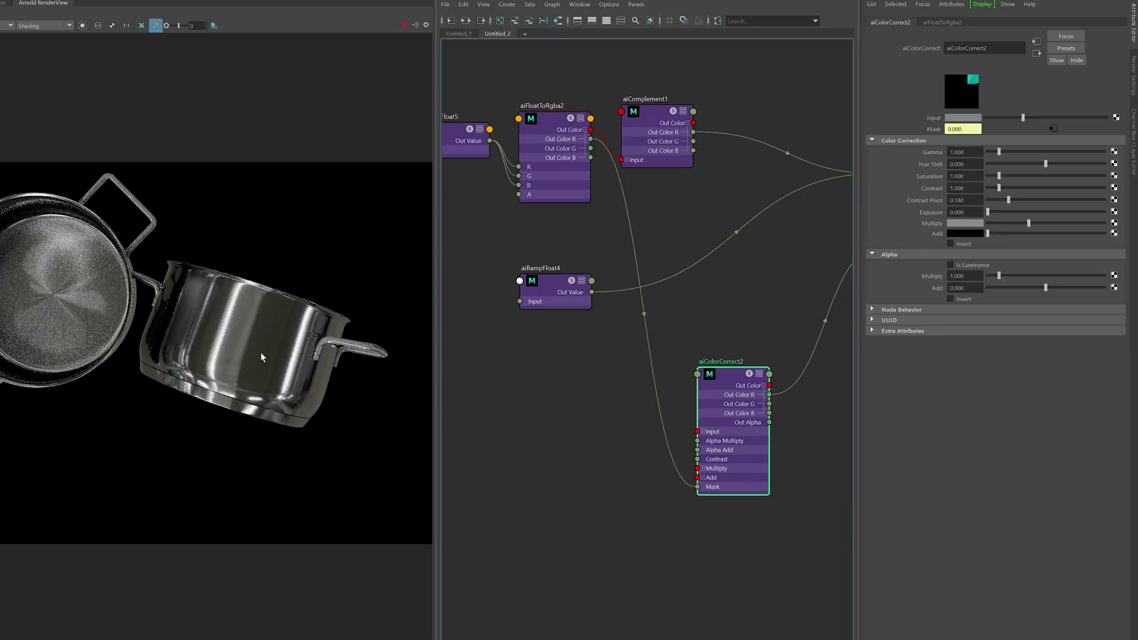
pyautogui.keyDown('alt'); pyautogui.moveTo(181, 366); pyautogui.dragTo(201, 325); pyautogui.keyUp('alt')
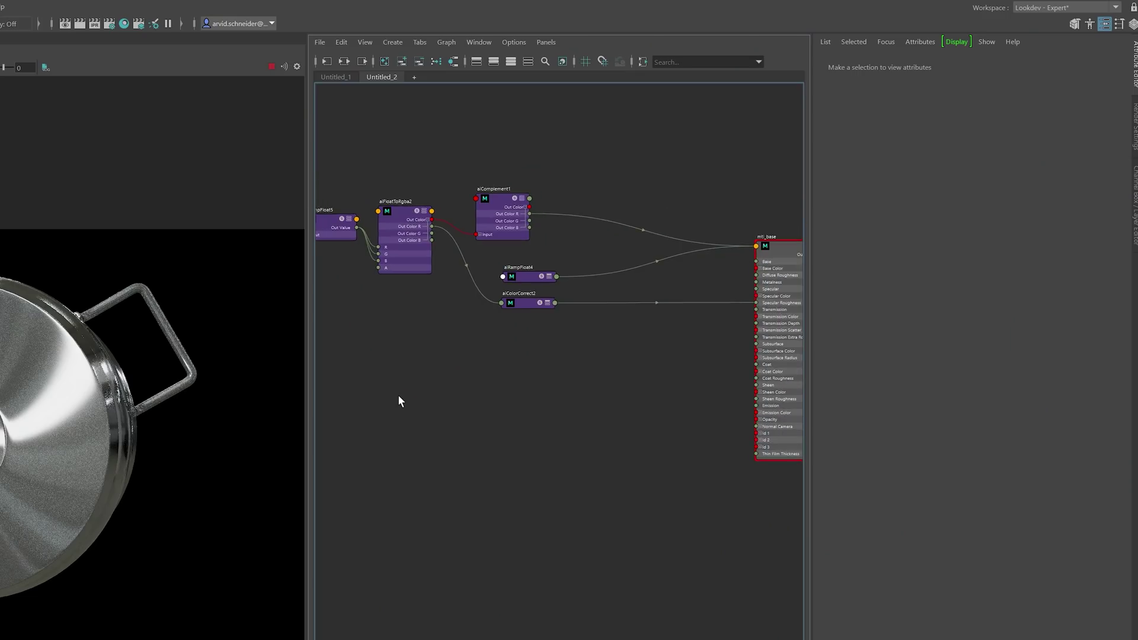
# Duplicate aiRampFloat5 and aiFloatToRgba2, and place the copies side by side in the empty area below the existing nodes
pyautogui.moveTo(394, 407); pyautogui.dragTo(411, 379, button='middle')
pyautogui.click(388, 215)
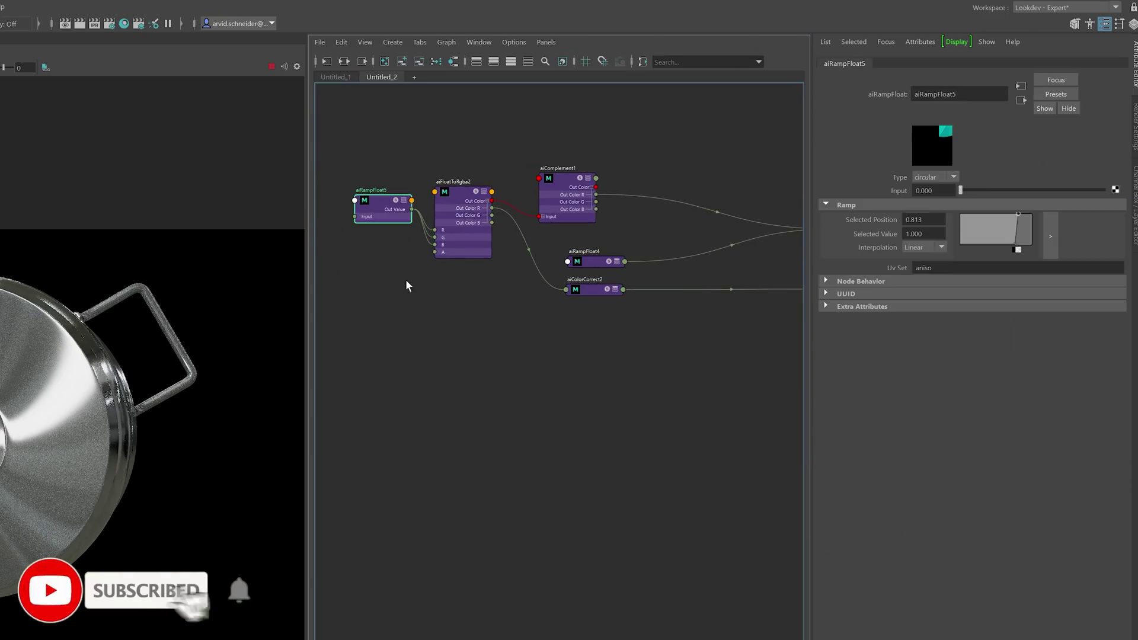
pyautogui.hotkey('ctrl', 'd')
pyautogui.moveTo(557, 569); pyautogui.dragTo(555, 409)
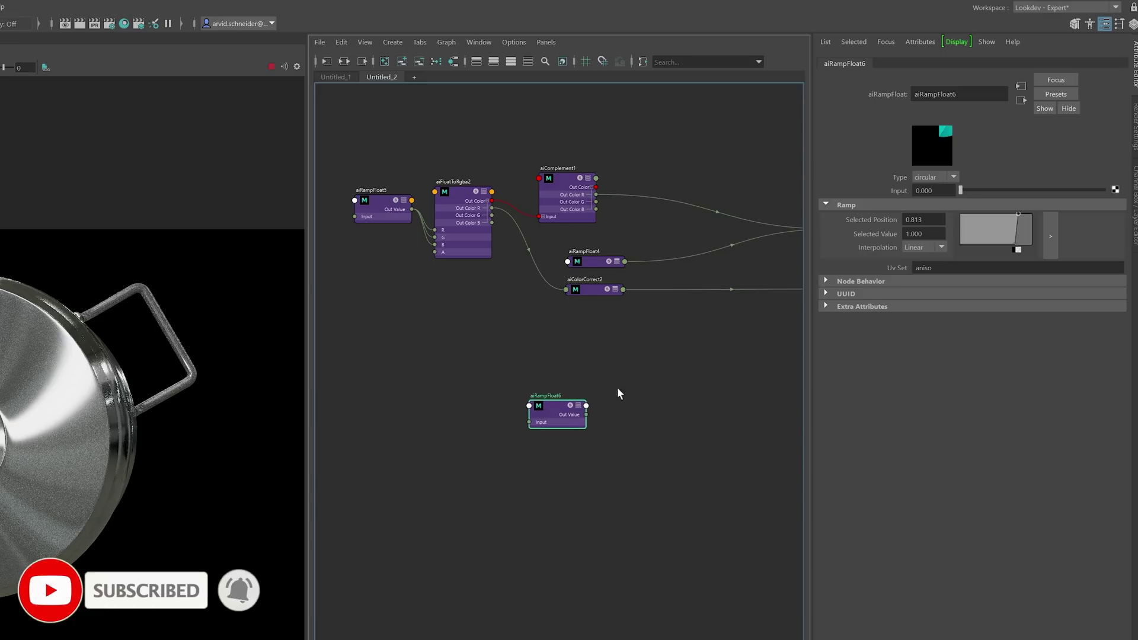
pyautogui.moveTo(624, 403); pyautogui.dragTo(561, 425, button='middle')
pyautogui.click(408, 230)
pyautogui.hotkey('ctrl', 'd')
pyautogui.moveTo(559, 622); pyautogui.dragTo(592, 392)
# Connect aiRampFloat6's Out Value to the R, G and B inputs of aiFloatToRgba3
pyautogui.scroll(5, 565, 438)
pyautogui.moveTo(397, 440); pyautogui.dragTo(498, 352)
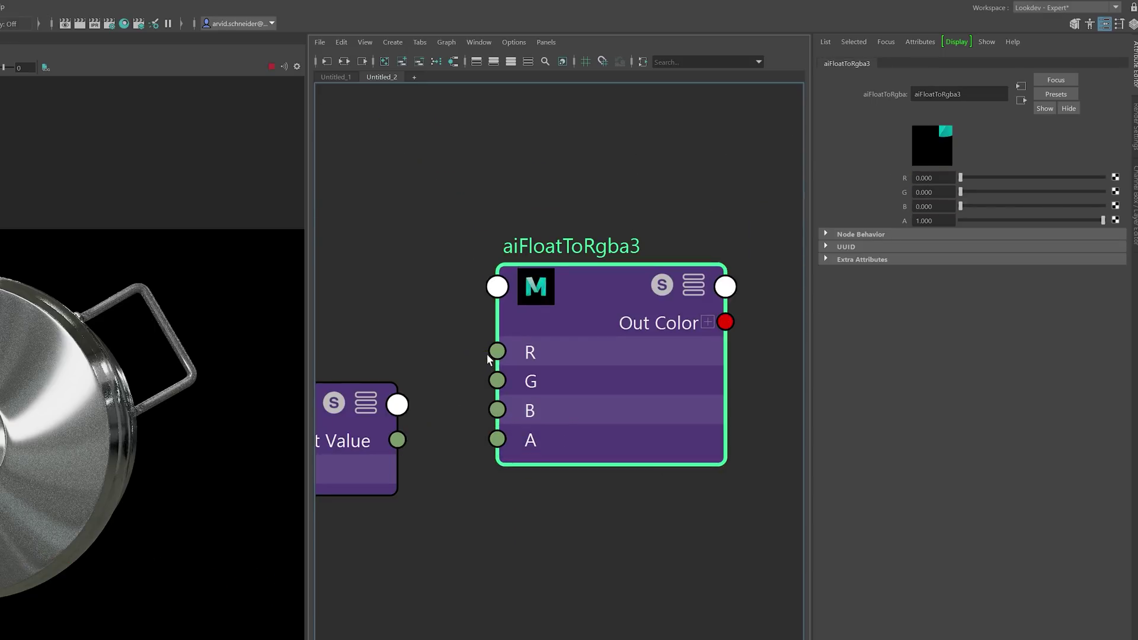
pyautogui.moveTo(396, 440); pyautogui.dragTo(497, 410)
pyautogui.scroll(-3, 498, 410)
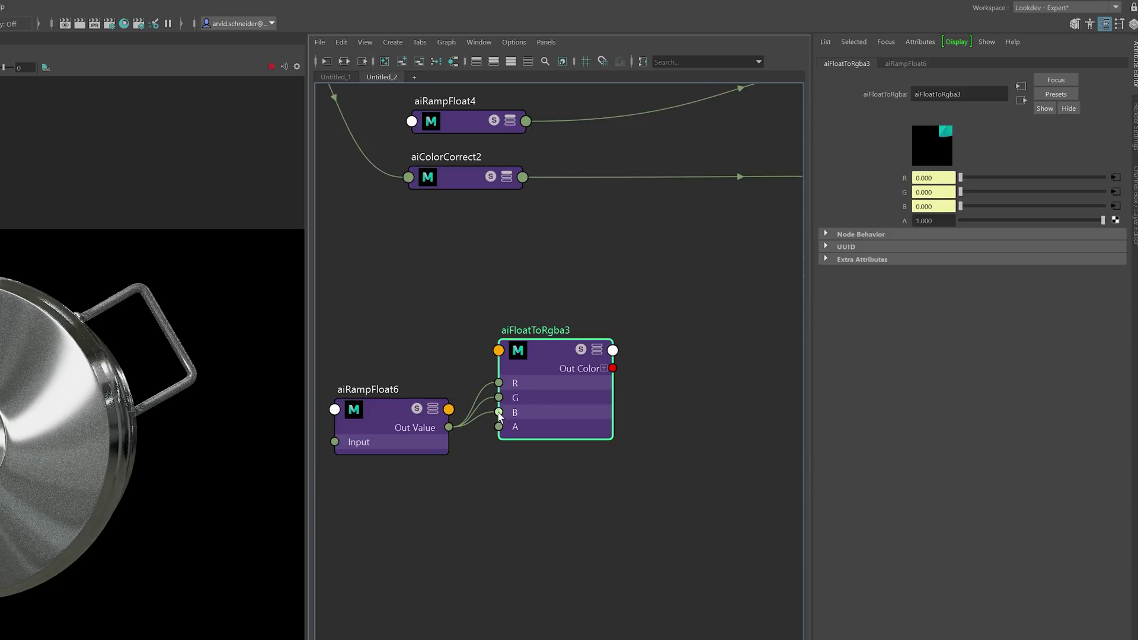
# Connect aiFloatToRgba3's Out Color to aiStandardSurface1's Surface Shader to preview the ramp on the pan
pyautogui.moveTo(614, 377); pyautogui.dragTo(490, 418, button='middle')
pyautogui.scroll(-3, 621, 376)
pyautogui.keyDown('alt'); pyautogui.moveTo(681, 356); pyautogui.dragTo(467, 429, button='middle'); pyautogui.keyUp('alt')
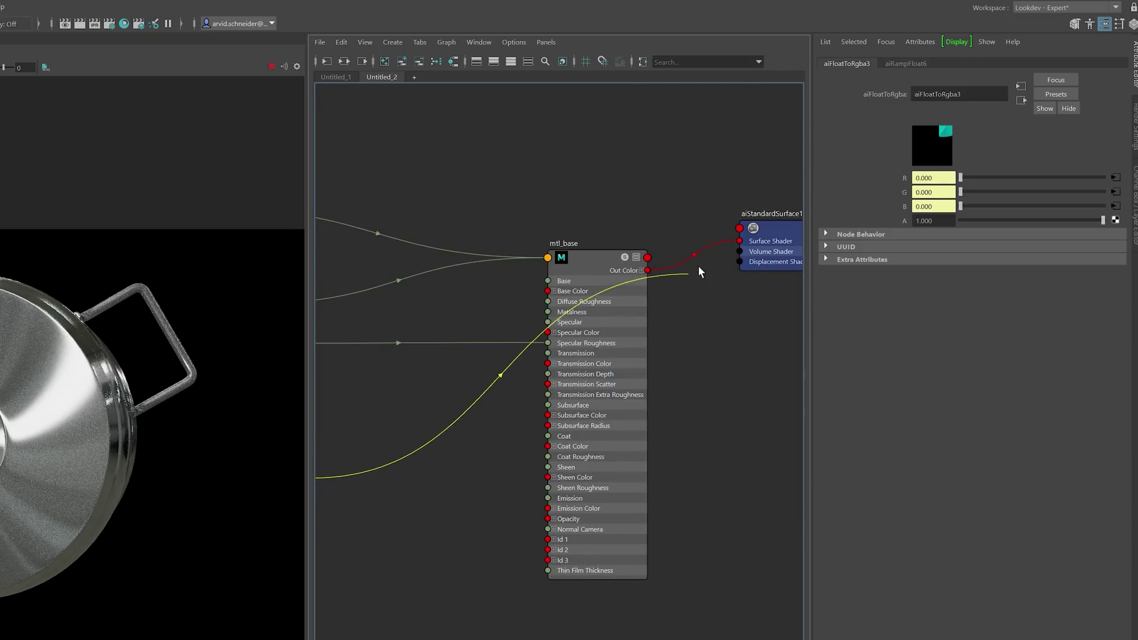
pyautogui.click(748, 243)
pyautogui.moveTo(472, 570); pyautogui.dragTo(706, 499, button='middle')
# Reshape aiRampFloat6 into a full linear gradient from value 0 at position 0 to value 1 at position 1
pyautogui.click(376, 449)
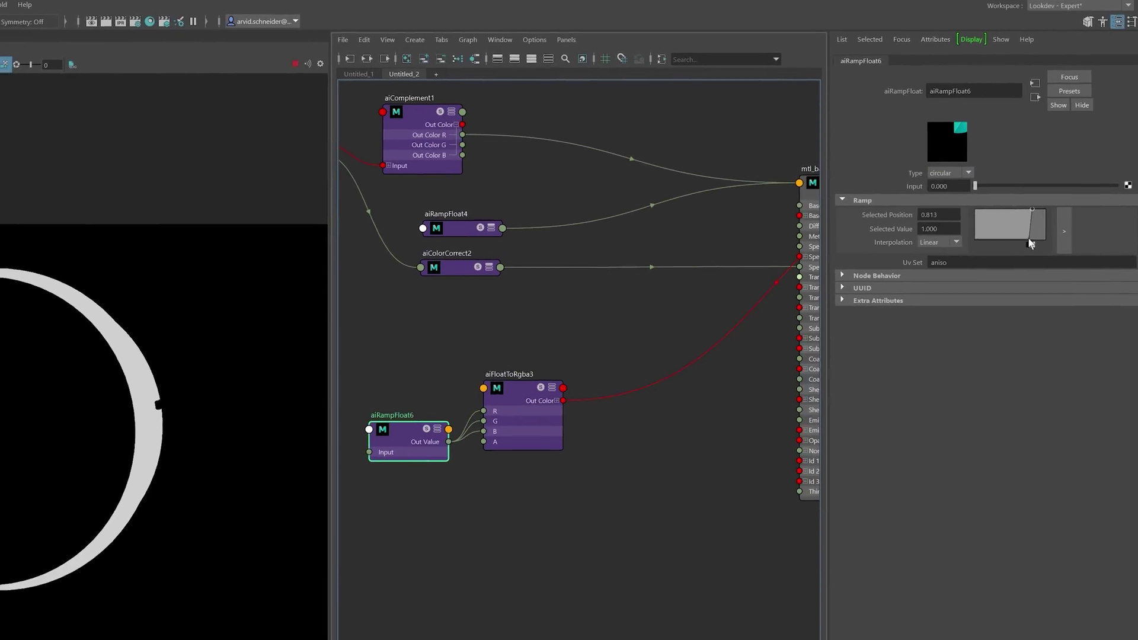
pyautogui.moveTo(1014, 249); pyautogui.dragTo(953, 268)
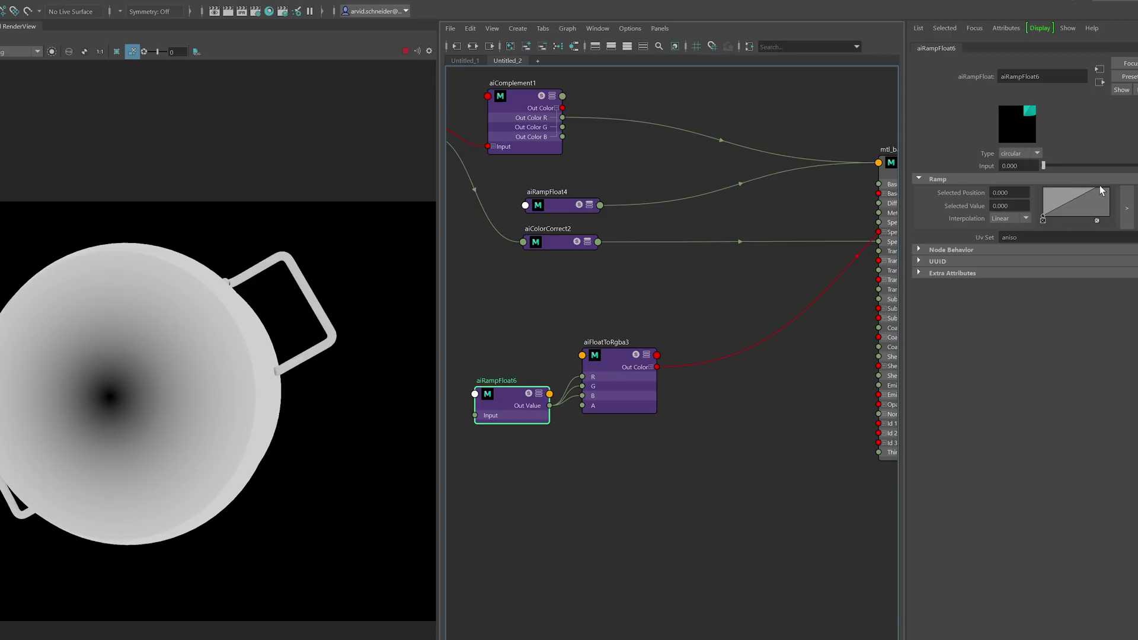
pyautogui.click(1108, 188)
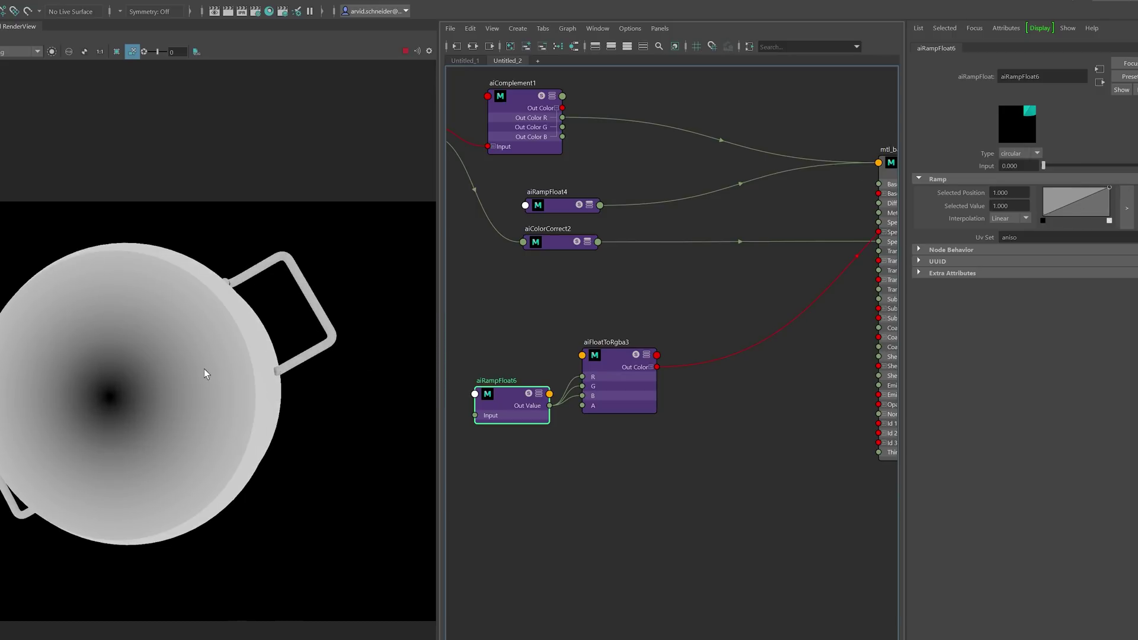
# Shift aiRampFloat6 and aiFloatToRgba3 back in the graph to make room for another node before mtl_base
pyautogui.moveTo(585, 467); pyautogui.dragTo(711, 423, button='middle')
pyautogui.moveTo(639, 373); pyautogui.dragTo(525, 366)
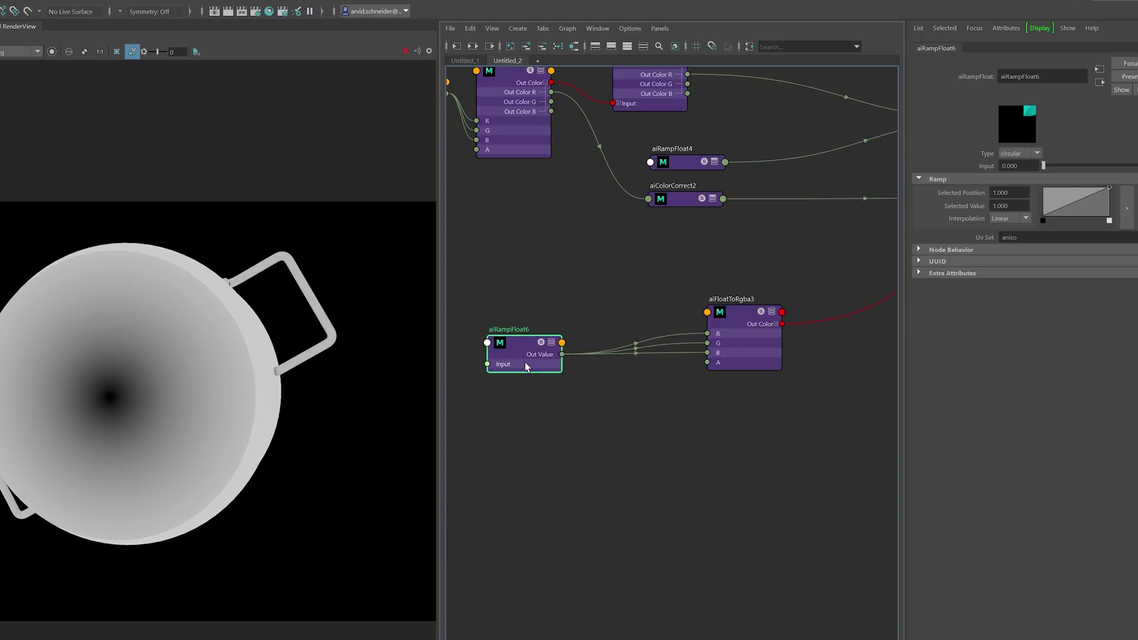
pyautogui.moveTo(746, 340); pyautogui.dragTo(641, 347)
pyautogui.keyDown('alt'); pyautogui.moveTo(732, 414); pyautogui.dragTo(644, 420, button='middle'); pyautogui.keyUp('alt')
# Create an aiCellNoise node beside aiFloatToRgba3 and feed its Out Color into the Surface Shader for preview
pyautogui.click(693, 472)
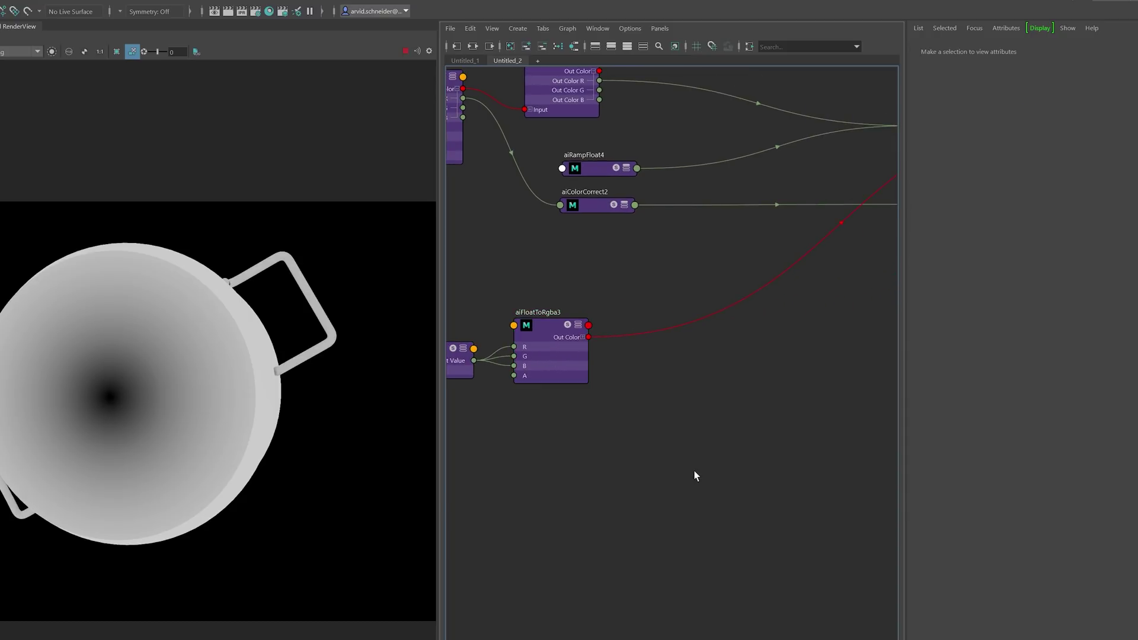
pyautogui.press('Tab')
pyautogui.write('noi')
pyautogui.press('Down')
pyautogui.press('Down')
pyautogui.press('Down')
pyautogui.press('Down')
pyautogui.press('Return')
pyautogui.keyDown('alt'); pyautogui.moveTo(674, 397); pyautogui.dragTo(632, 382, button='middle'); pyautogui.keyUp('alt')
pyautogui.moveTo(639, 492); pyautogui.dragTo(638, 416)
pyautogui.click(538, 311)
pyautogui.press('Delete')
pyautogui.keyDown('alt'); pyautogui.moveTo(586, 404); pyautogui.dragTo(716, 383, button='middle'); pyautogui.keyUp('alt')
# Connect aiFloatToRgba3's Out Color to the P input of aiCellNoise2
pyautogui.click(717, 380)
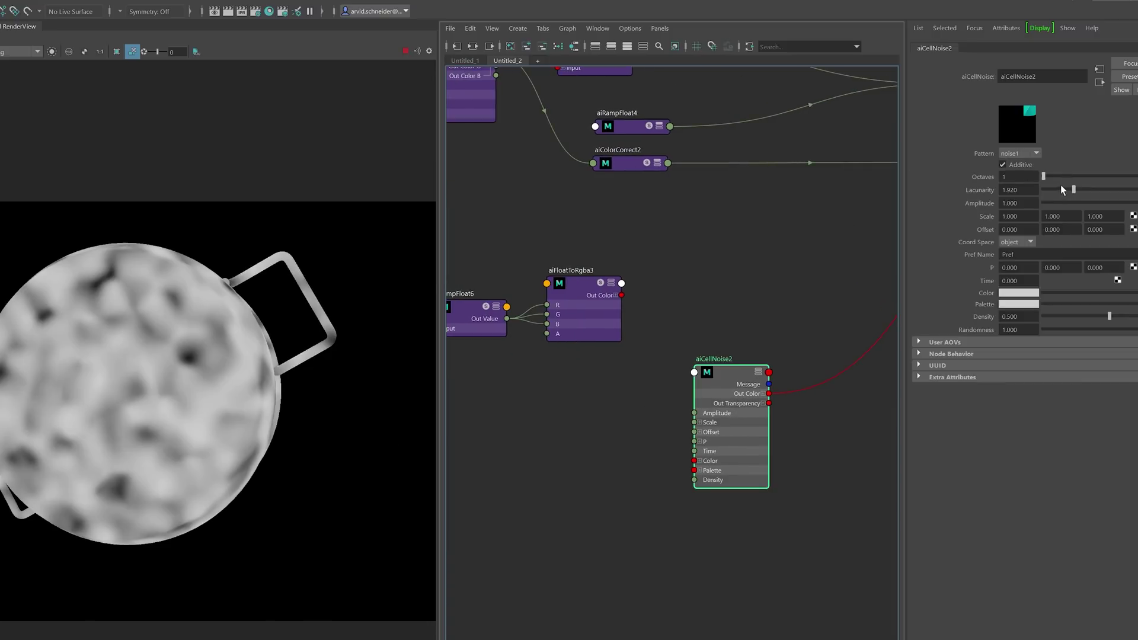
pyautogui.moveTo(1045, 178); pyautogui.dragTo(990, 184)
pyautogui.scroll(5, 709, 443)
pyautogui.scroll(-5, 604, 393)
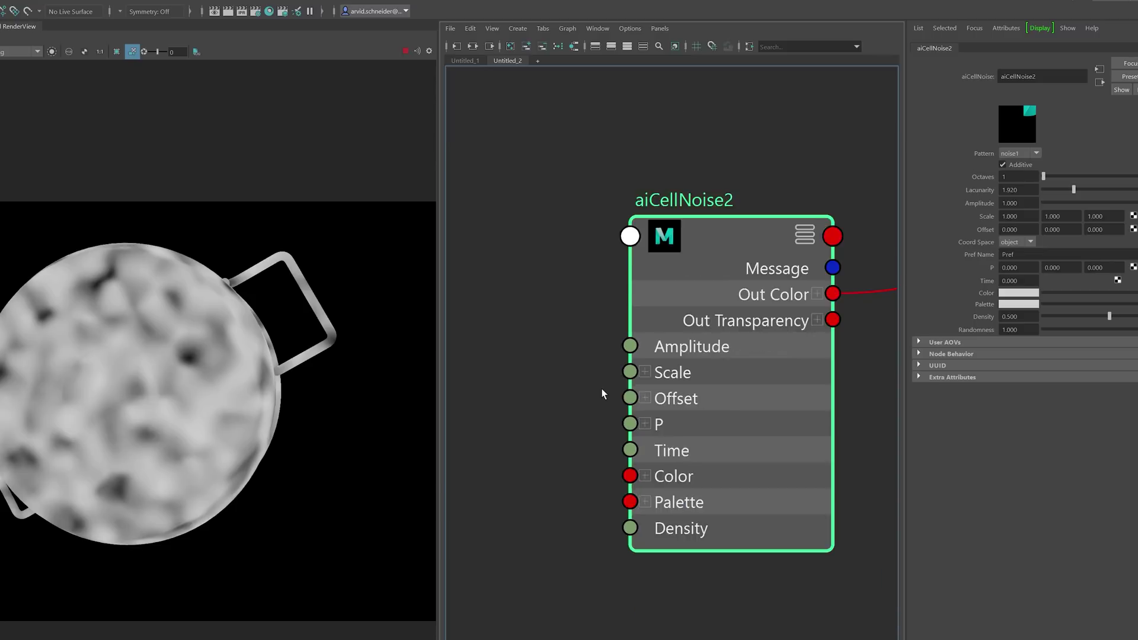
pyautogui.moveTo(617, 160); pyautogui.dragTo(755, 440)
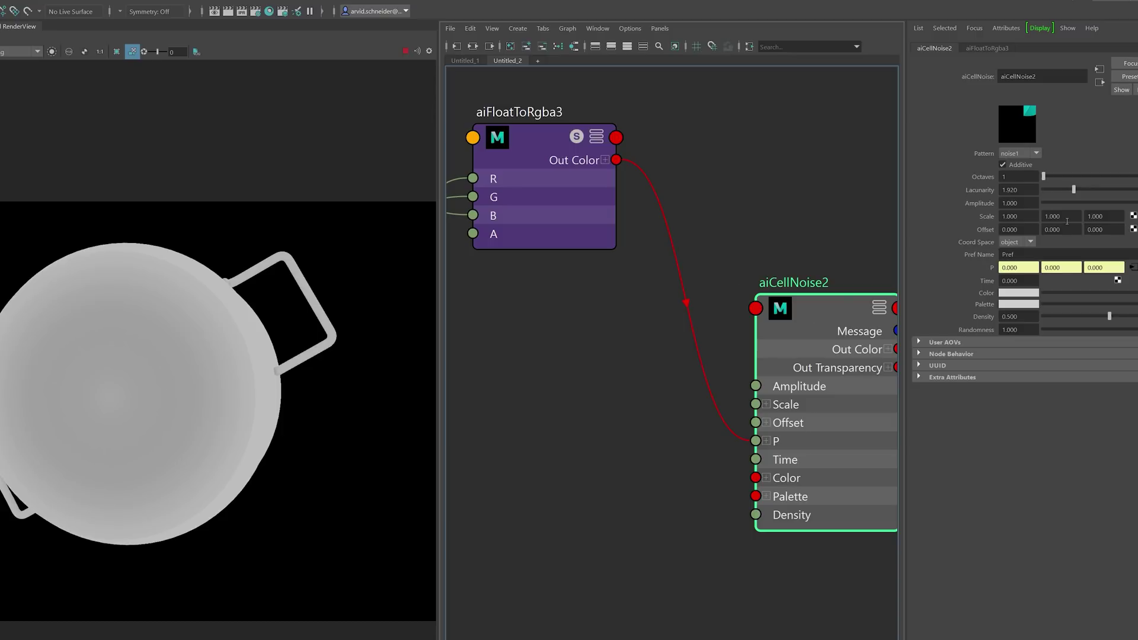
# Set the cell noise's Scale to 5, 5, 5 and check the ring pattern on the pan's base
pyautogui.moveTo(1025, 212); pyautogui.dragTo(966, 216)
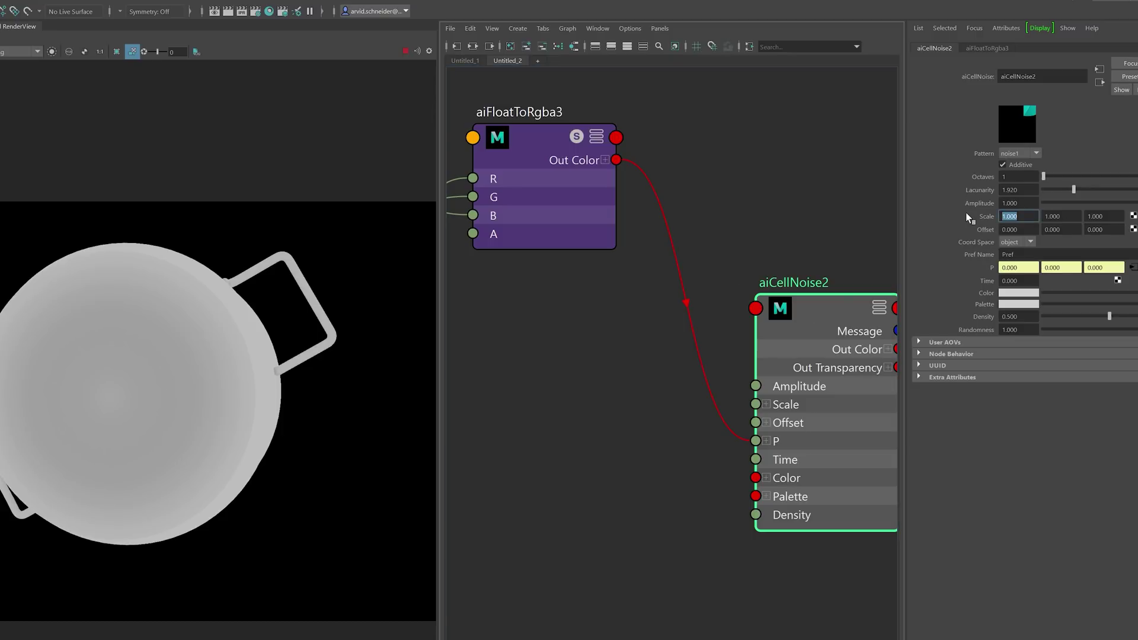
pyautogui.write('5')
pyautogui.press('Tab')
pyautogui.write('5')
pyautogui.press('Tab')
pyautogui.write('5')
pyautogui.press('Return')
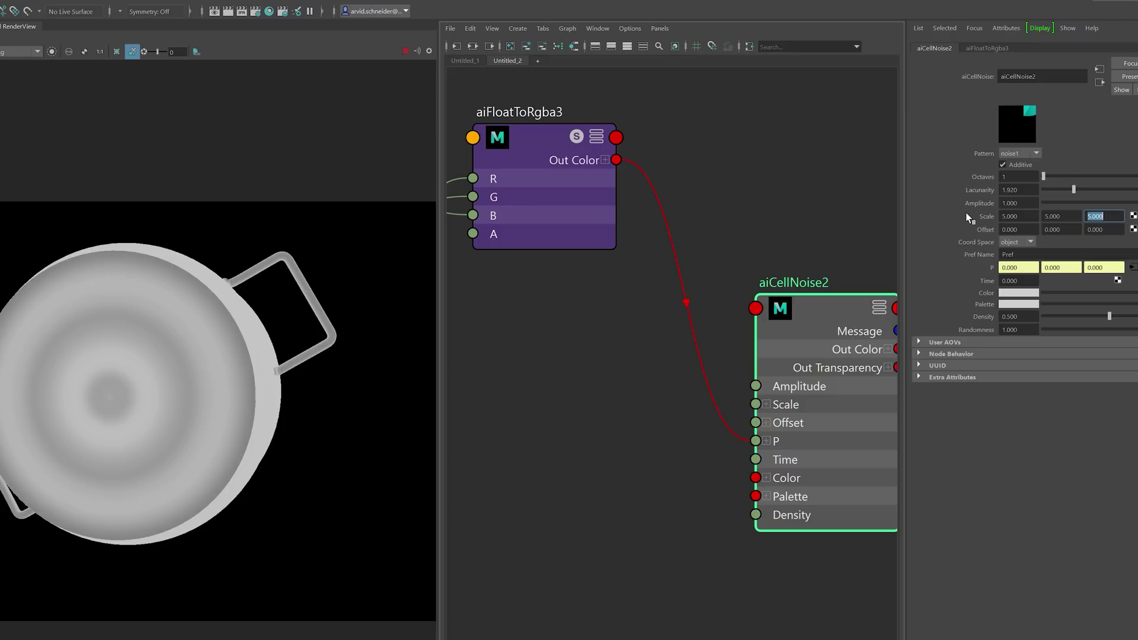
pyautogui.keyDown('alt'); pyautogui.moveTo(172, 379); pyautogui.dragTo(201, 388); pyautogui.keyUp('alt')
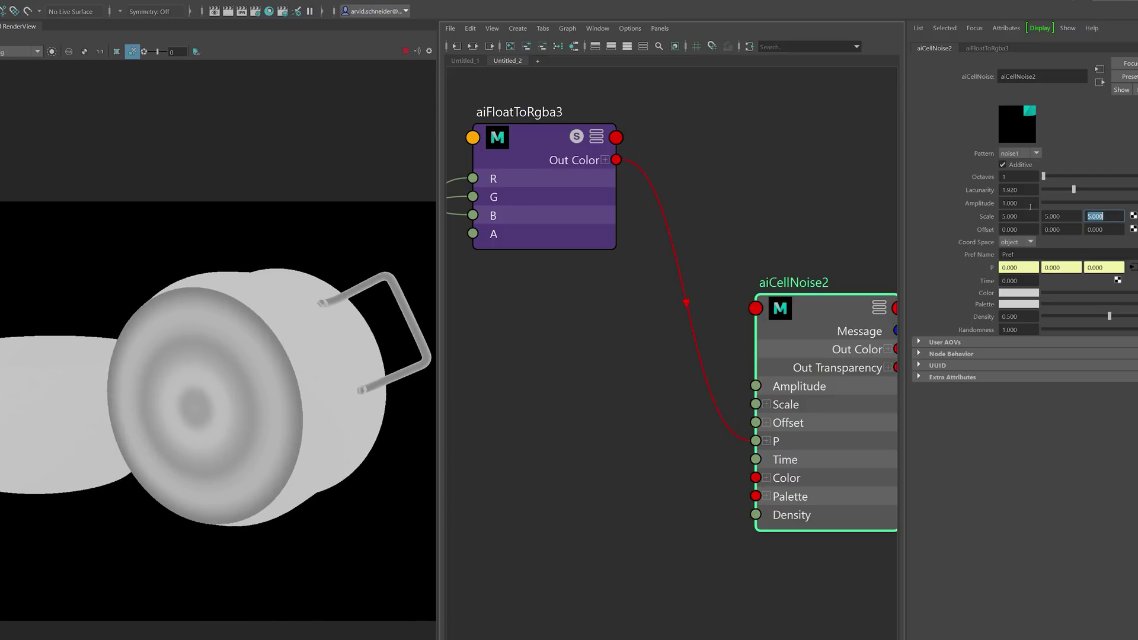
# Set the cell noise's Octaves to 4 and its Scale to 50 on all three axes
pyautogui.moveTo(1060, 176); pyautogui.dragTo(1099, 177)
pyautogui.click(1004, 177)
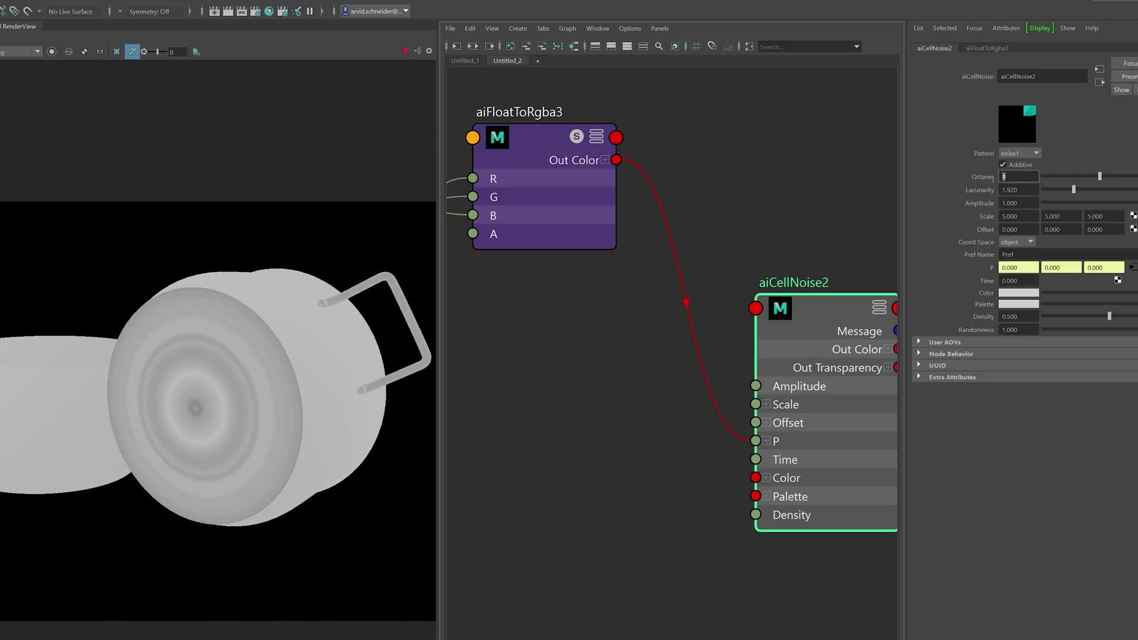
pyautogui.keyDown('alt'); pyautogui.moveTo(201, 401); pyautogui.dragTo(276, 405); pyautogui.keyUp('alt')
pyautogui.moveTo(1018, 216); pyautogui.dragTo(993, 217)
pyautogui.write('50')
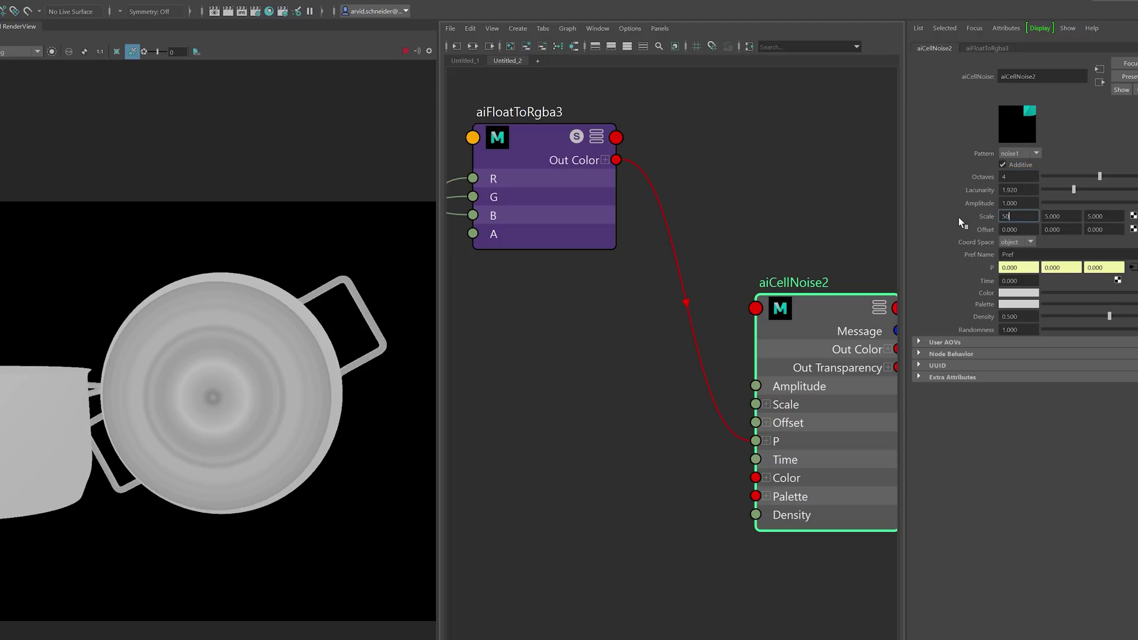
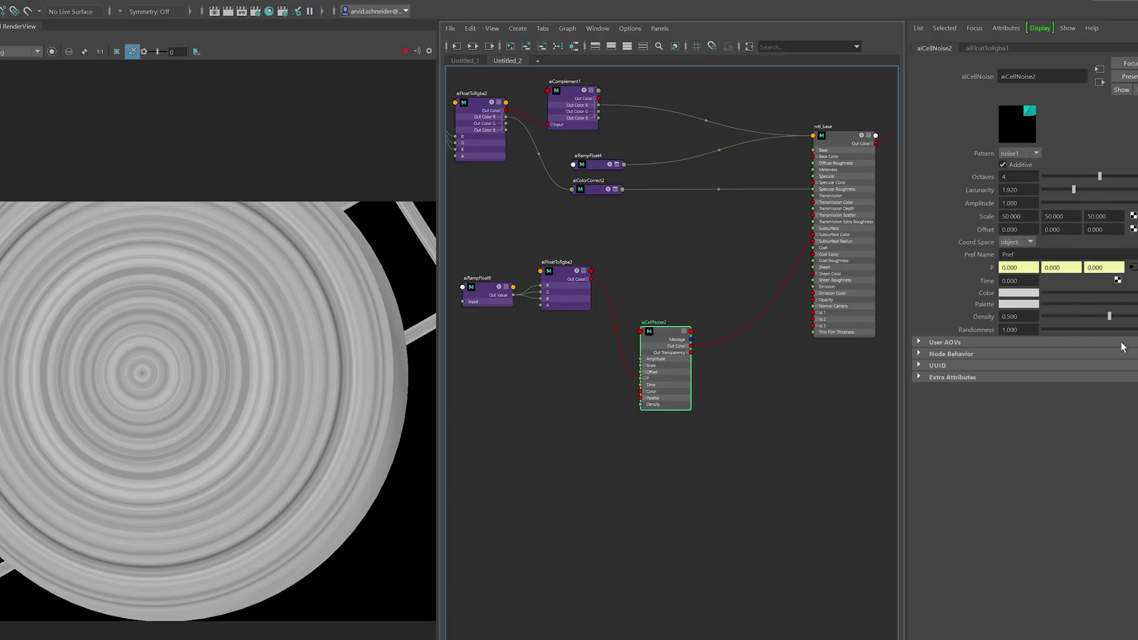
# Switch the cell noise's Pattern to noise2, turn off Additive, and raise Octaves to 8
pyautogui.click(1027, 154)
pyautogui.click(1018, 168)
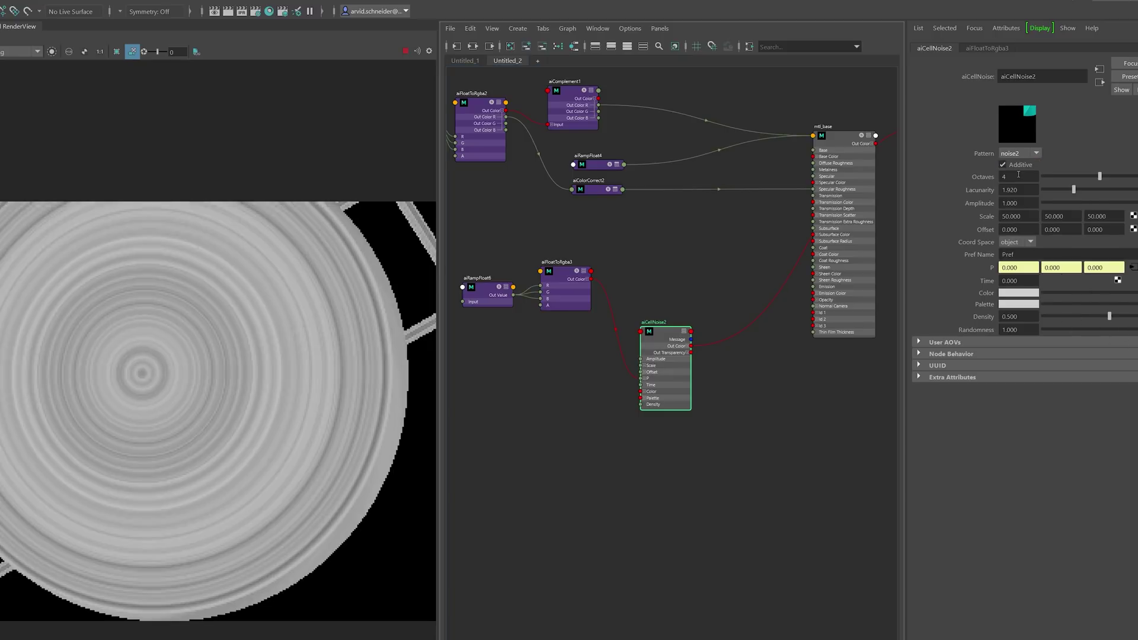
pyautogui.click(1021, 166)
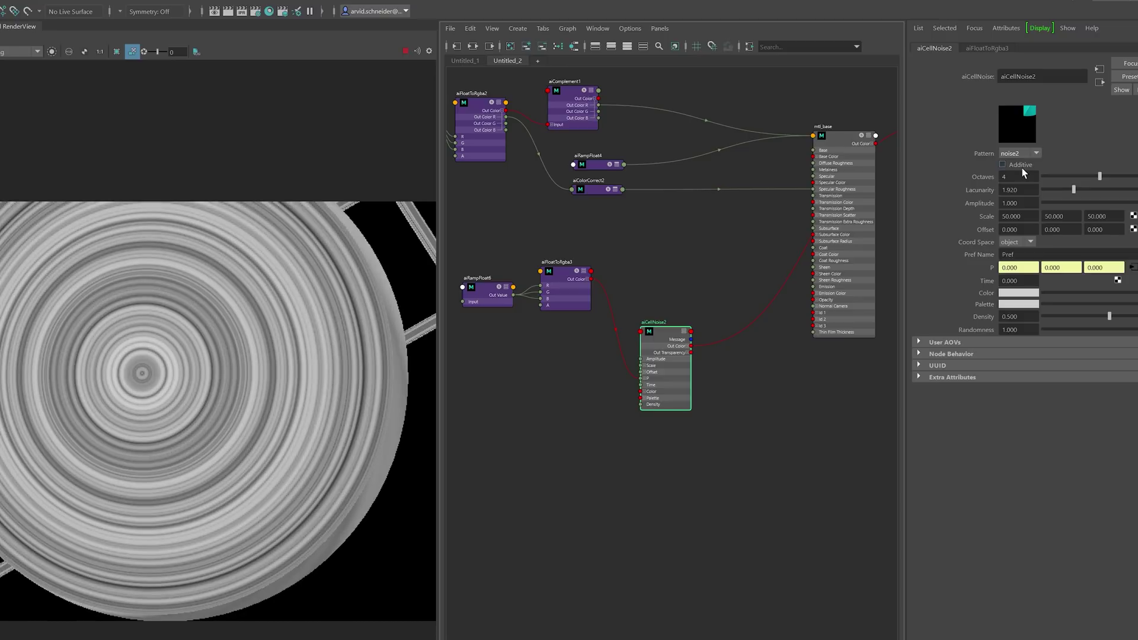
pyautogui.moveTo(1098, 176); pyautogui.dragTo(1137, 179)
# Try the worley1, cell1 and cell2 patterns on the cell noise
pyautogui.click(1019, 154)
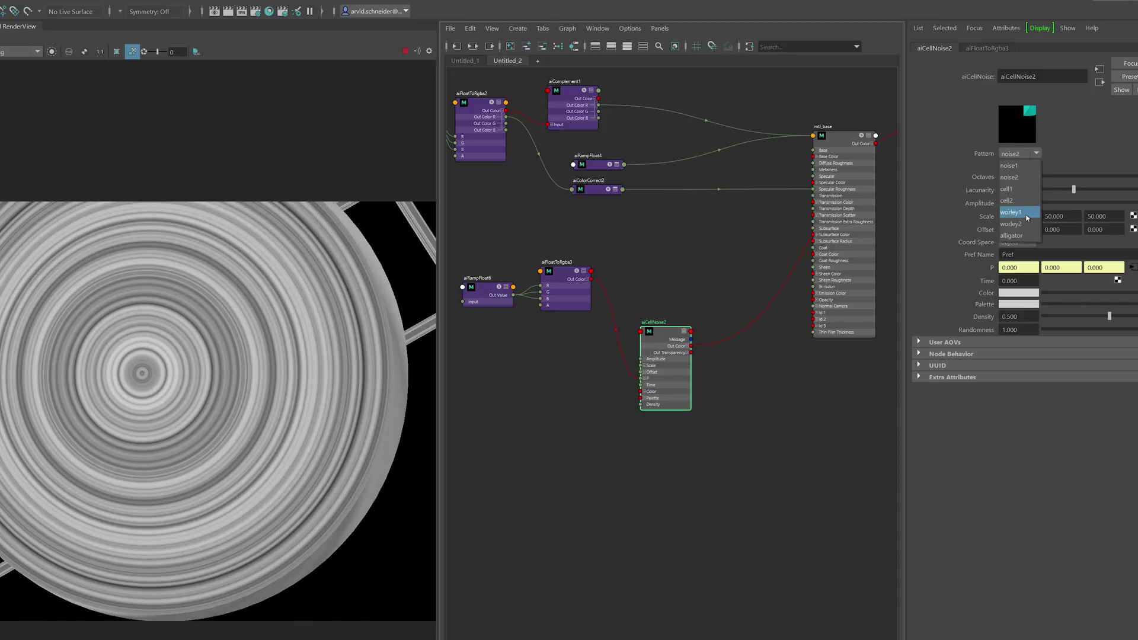
pyautogui.click(1022, 213)
pyautogui.click(1019, 153)
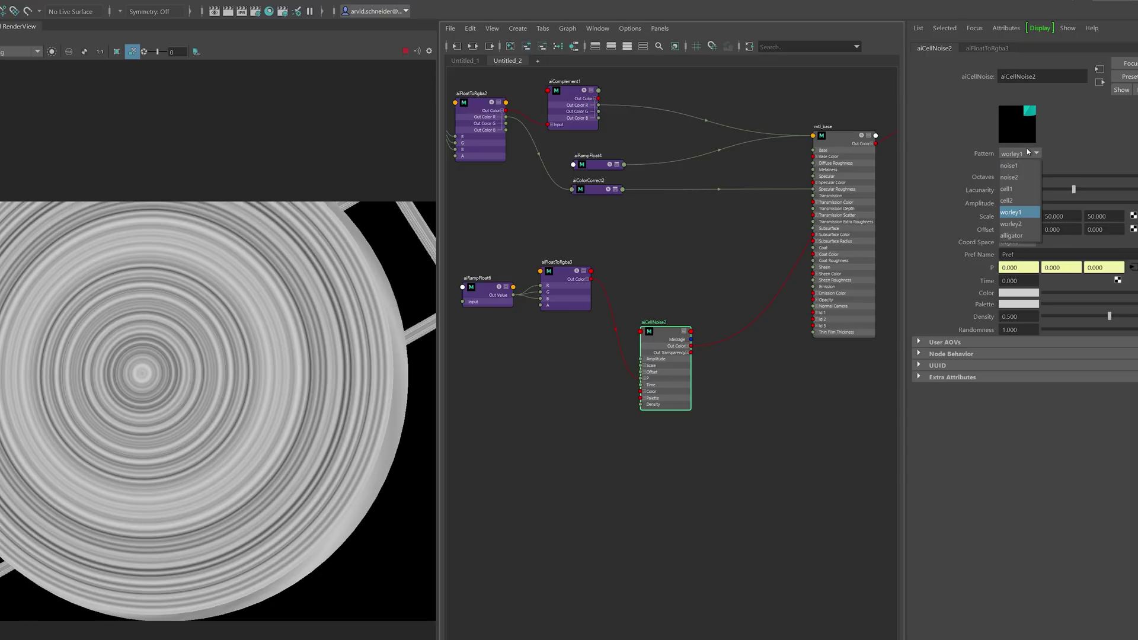
pyautogui.click(1018, 189)
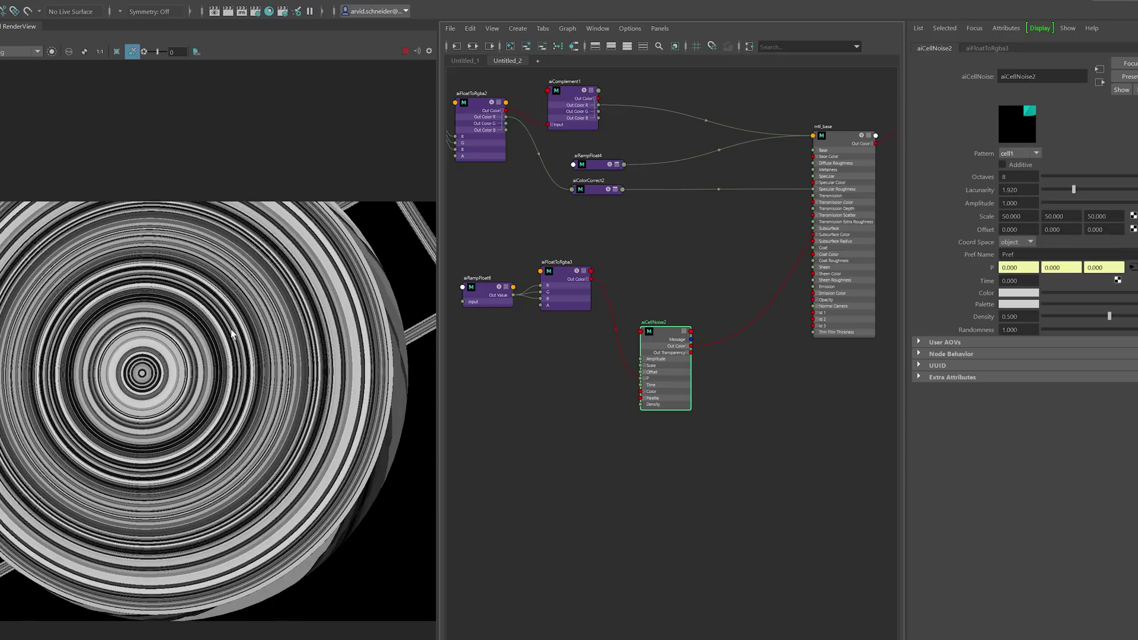
pyautogui.click(1014, 155)
pyautogui.click(1021, 158)
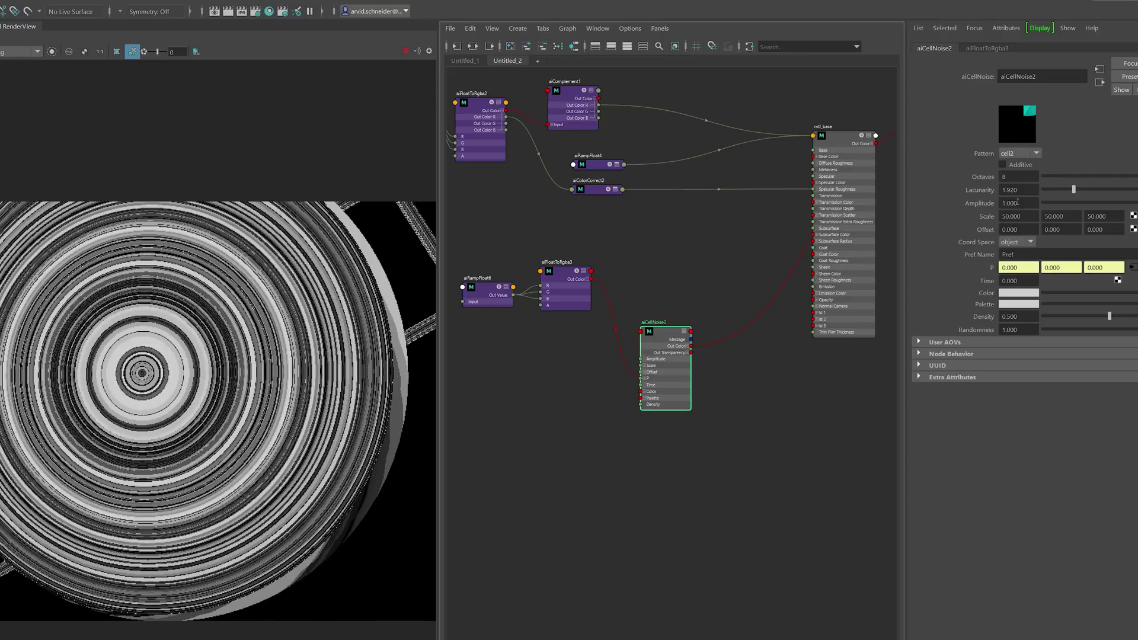
# Set the cell noise's Pattern back to noise2 with Additive turned on, and deselect the node
pyautogui.click(1024, 153)
pyautogui.click(1020, 176)
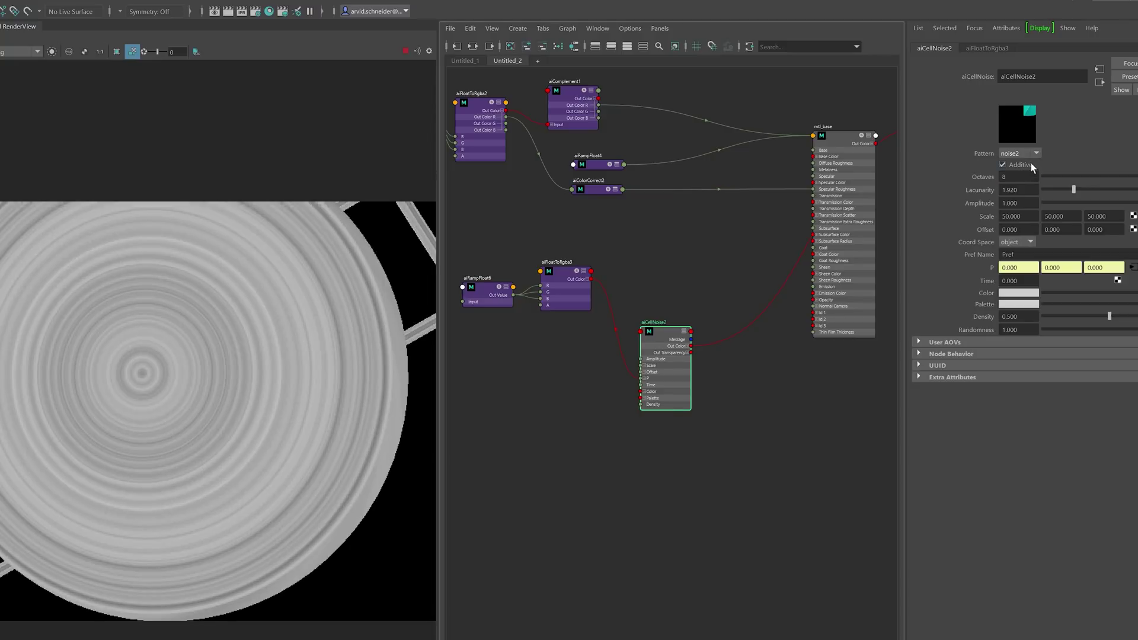
pyautogui.click(750, 410)
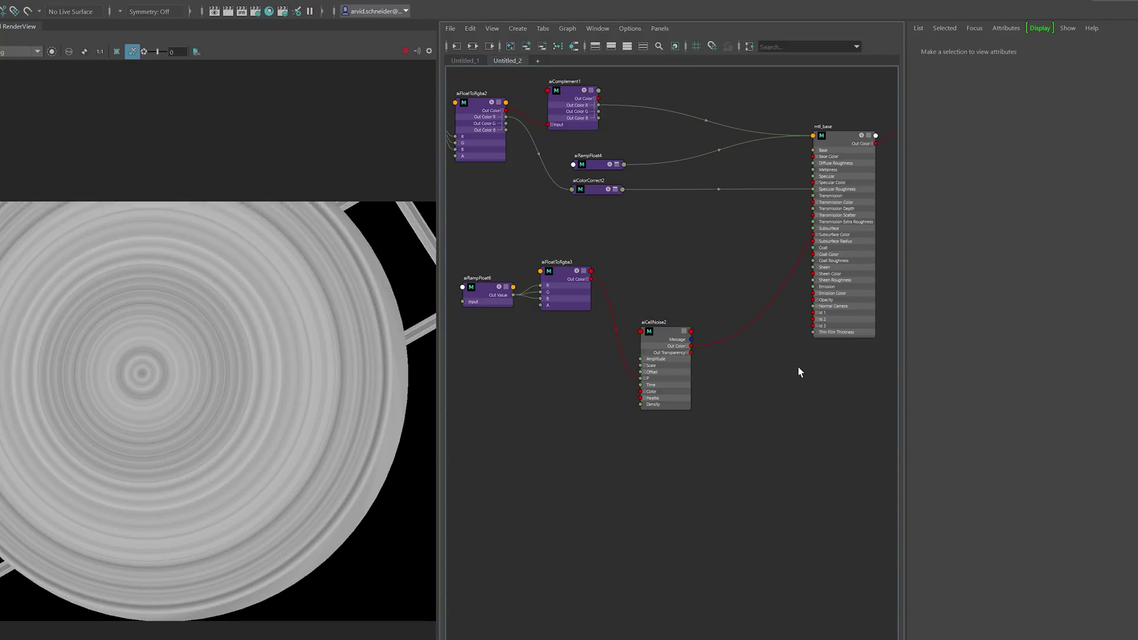
pyautogui.keyDown('alt'); pyautogui.moveTo(780, 391); pyautogui.dragTo(758, 418, button='middle'); pyautogui.keyUp('alt')
pyautogui.press('Tab')
pyautogui.write('bump')
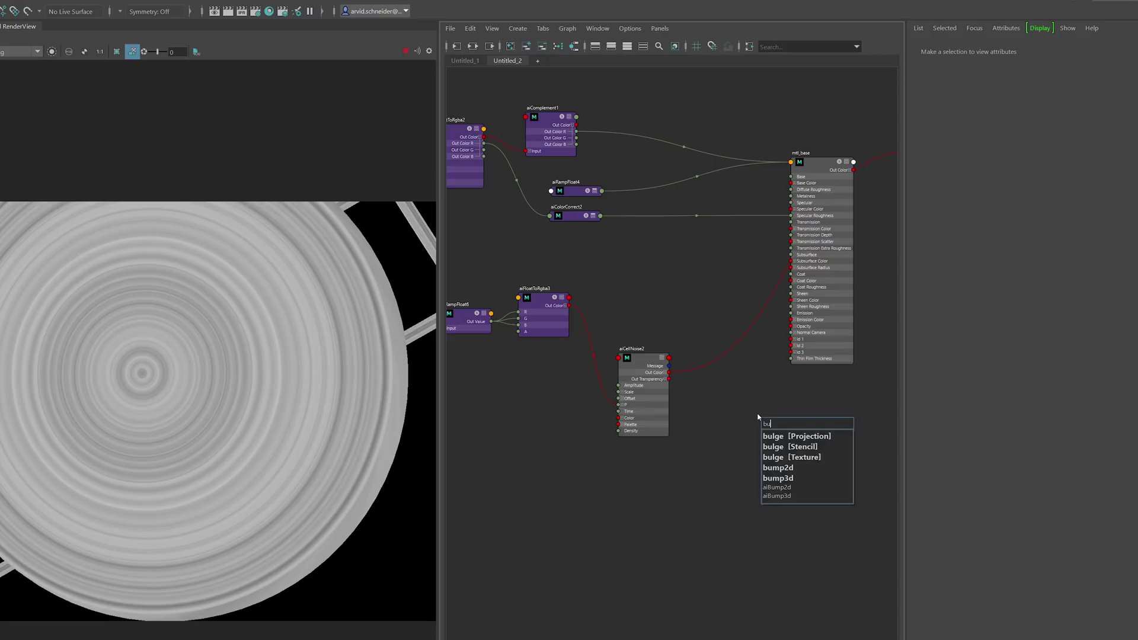
pyautogui.press('Down')
pyautogui.press('Down')
pyautogui.press('Down')
pyautogui.press('Return')
pyautogui.scroll(4, 759, 418)
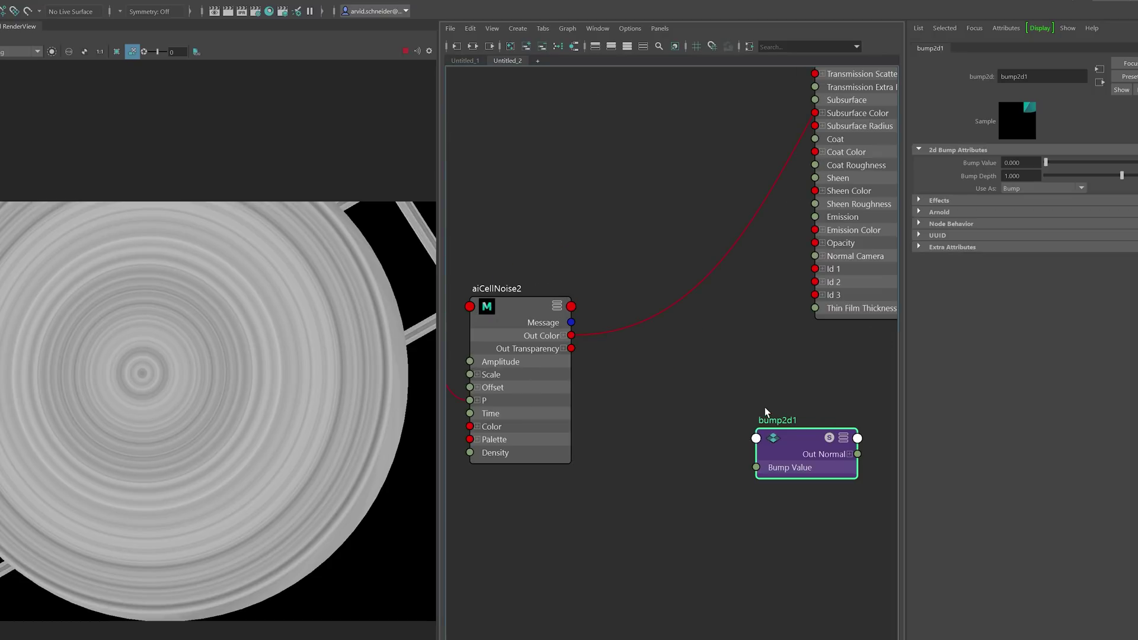
pyautogui.press('Delete')
# Add an aiBump2d node beside the cell noise and connect the noise's Out Color R to its Bump Map
pyautogui.press('Tab')
pyautogui.write('aib')
pyautogui.press('Down')
pyautogui.press('Down')
pyautogui.press('Down')
pyautogui.press('Return')
pyautogui.moveTo(847, 474); pyautogui.dragTo(741, 450)
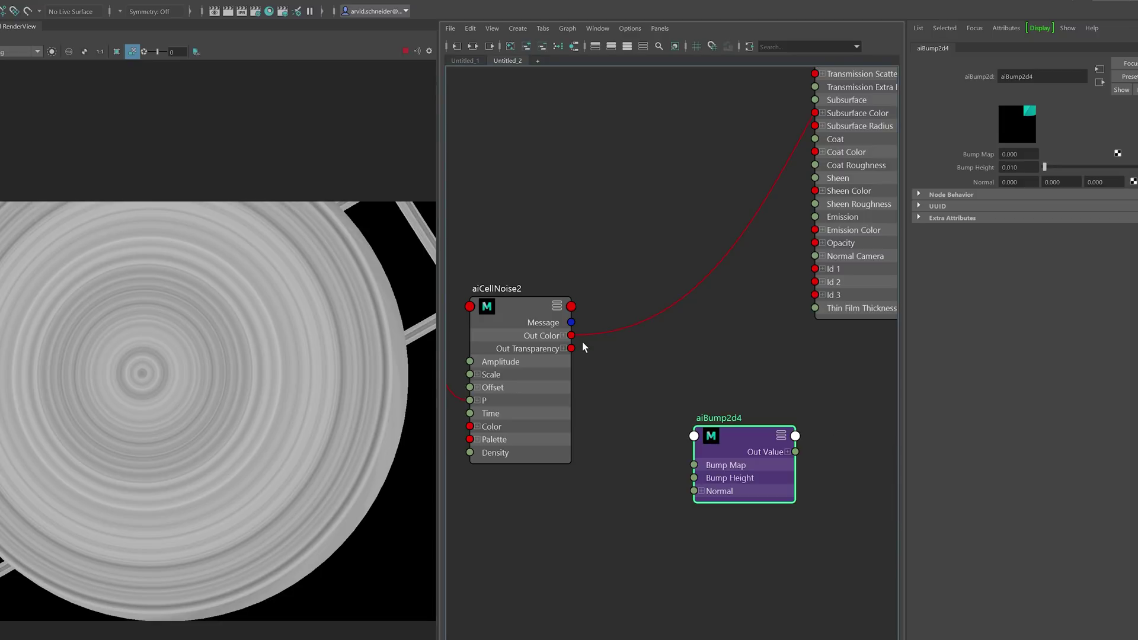
pyautogui.click(563, 336)
pyautogui.moveTo(621, 388); pyautogui.dragTo(694, 465)
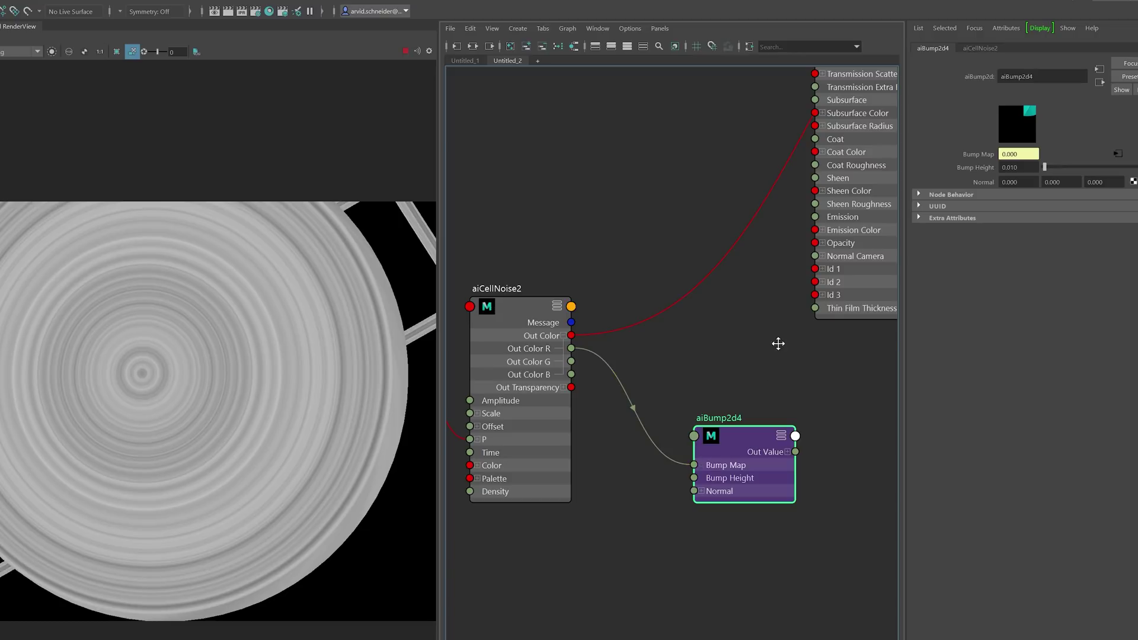
# Connect the bump's Out Value to mtl_base's Normal Camera, and mtl_base's Out Color to the shading group's Surface Shader
pyautogui.keyDown('alt'); pyautogui.moveTo(816, 431); pyautogui.dragTo(691, 517, button='middle'); pyautogui.keyUp('alt')
pyautogui.moveTo(671, 538); pyautogui.dragTo(691, 342)
pyautogui.keyDown('alt'); pyautogui.moveTo(841, 249); pyautogui.dragTo(746, 508, button='middle'); pyautogui.keyUp('alt')
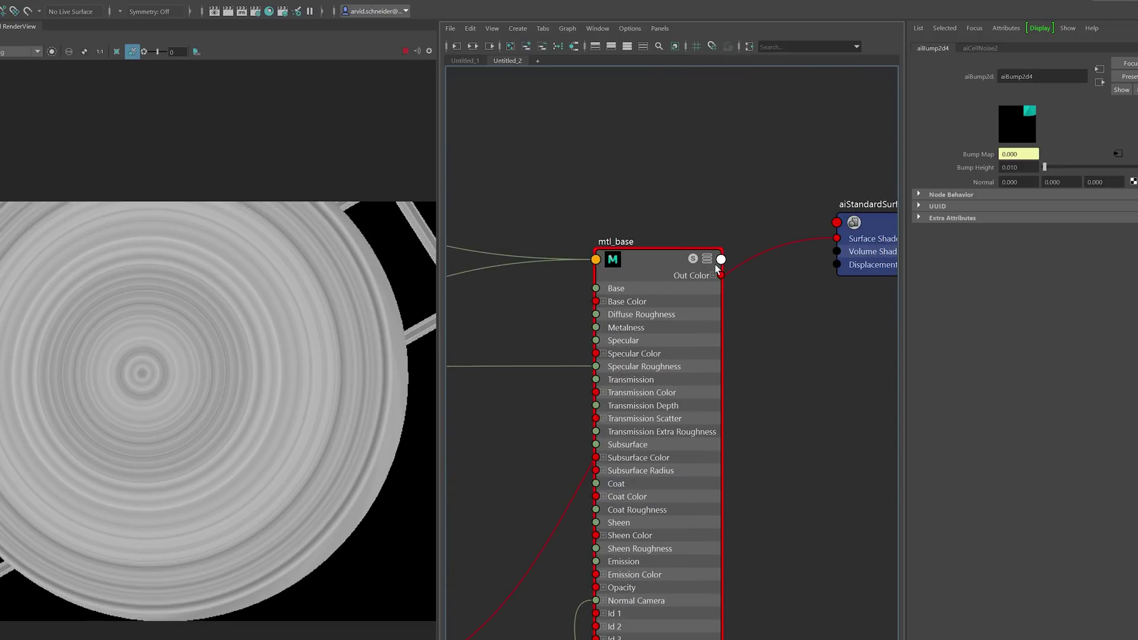
pyautogui.moveTo(721, 275); pyautogui.dragTo(840, 237)
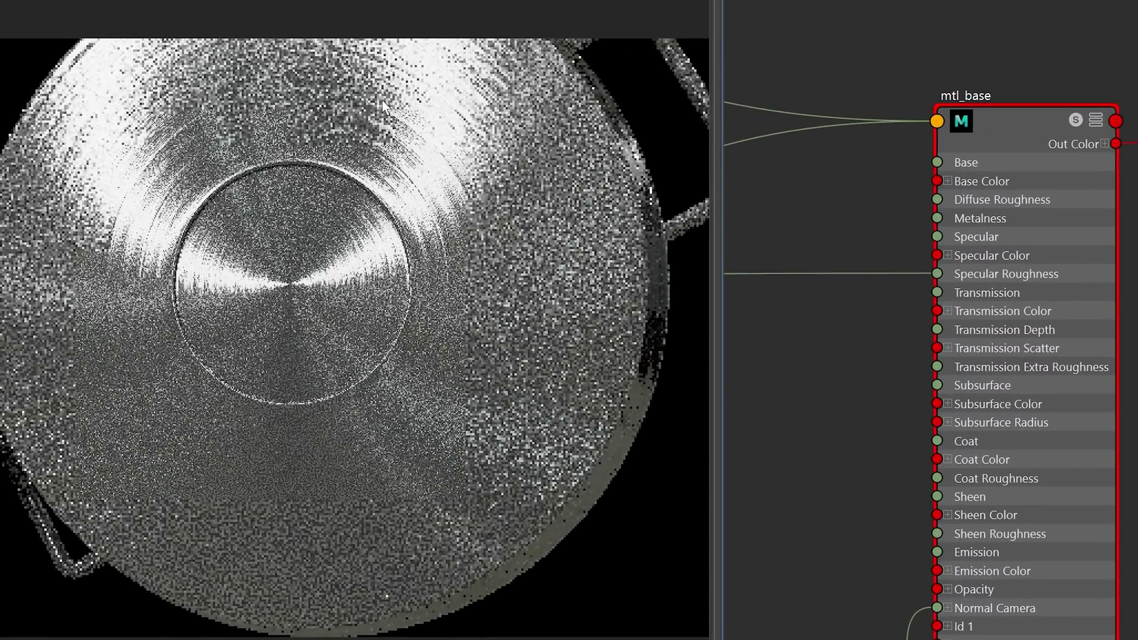
# Inspect the brushed bump on the pan base in a render region, and view both saucepans from the side
pyautogui.keyDown('shift'); pyautogui.moveTo(289, 83); pyautogui.dragTo(534, 337); pyautogui.keyUp('shift')
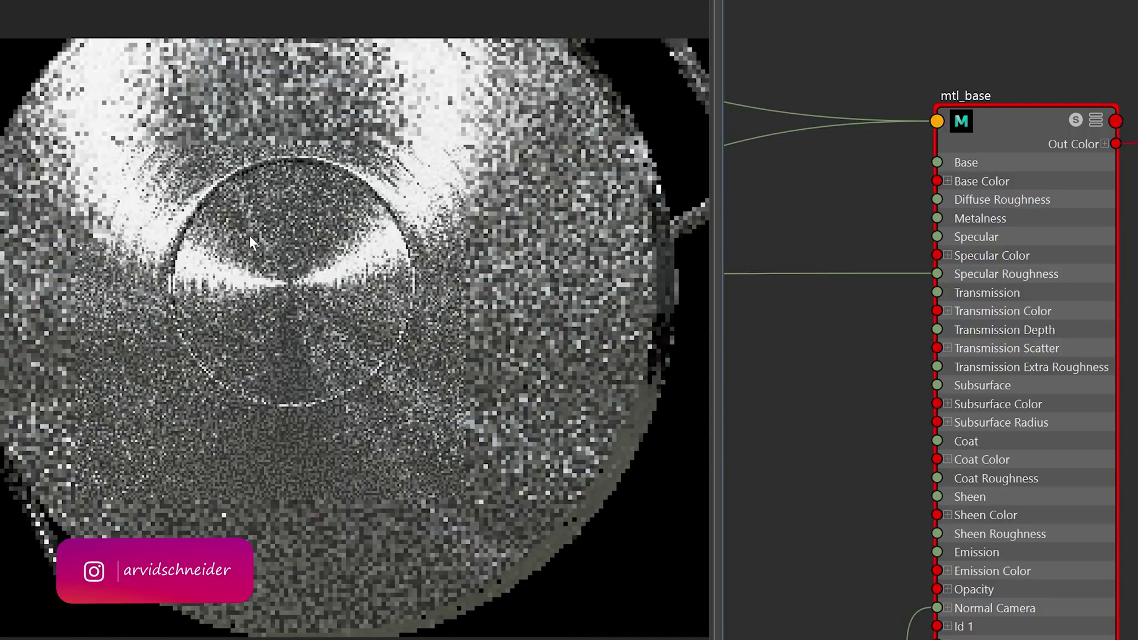
pyautogui.keyDown('alt'); pyautogui.moveTo(249, 235); pyautogui.dragTo(18, 254, button='right'); pyautogui.keyUp('alt')
pyautogui.keyDown('alt'); pyautogui.moveTo(313, 269); pyautogui.dragTo(486, 276, button='middle'); pyautogui.keyUp('alt')
pyautogui.moveTo(487, 283)
pyautogui.keyDown('alt'); pyautogui.mouseDown()
pyautogui.moveTo(483, 294)
pyautogui.moveTo(538, 283)
pyautogui.moveTo(491, 269)
pyautogui.moveTo(492, 285)
pyautogui.moveTo(475, 284)
pyautogui.mouseUp(); pyautogui.keyUp('alt')
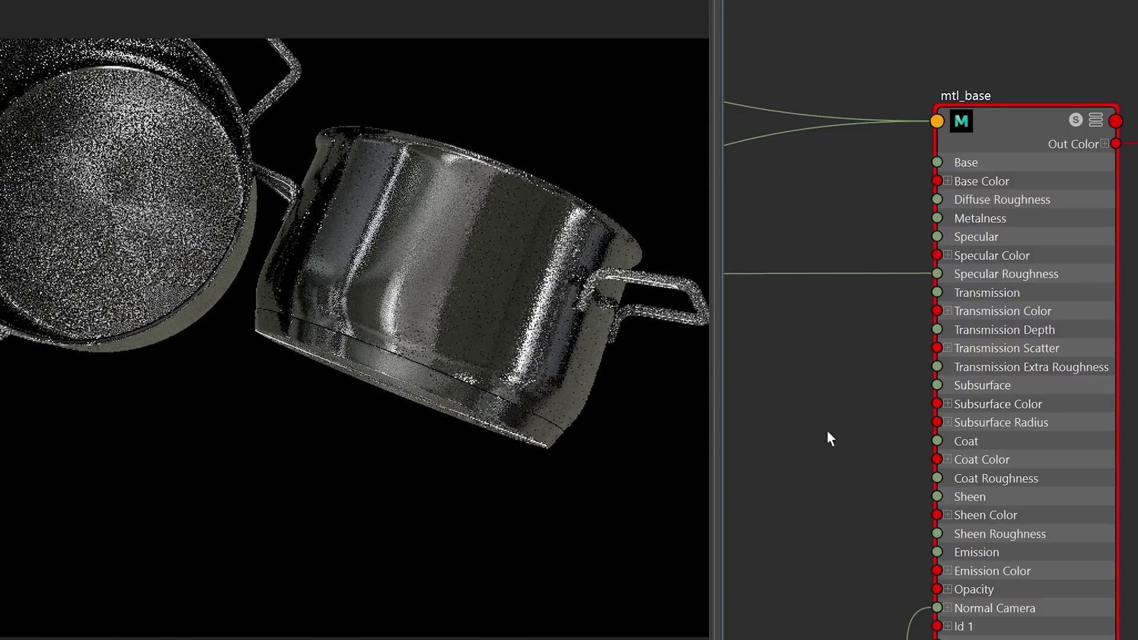
# Tidy the cell noise branch in the node graph, placing the bump node next to the cell noise
pyautogui.keyDown('alt'); pyautogui.moveTo(853, 442); pyautogui.dragTo(1135, 290, button='middle'); pyautogui.keyUp('alt')
pyautogui.scroll(-4, 1084, 362)
pyautogui.keyDown('alt'); pyautogui.moveTo(1034, 361); pyautogui.dragTo(1137, 310, button='middle'); pyautogui.keyUp('alt')
pyautogui.moveTo(822, 247); pyautogui.dragTo(913, 469)
pyautogui.click(1082, 449)
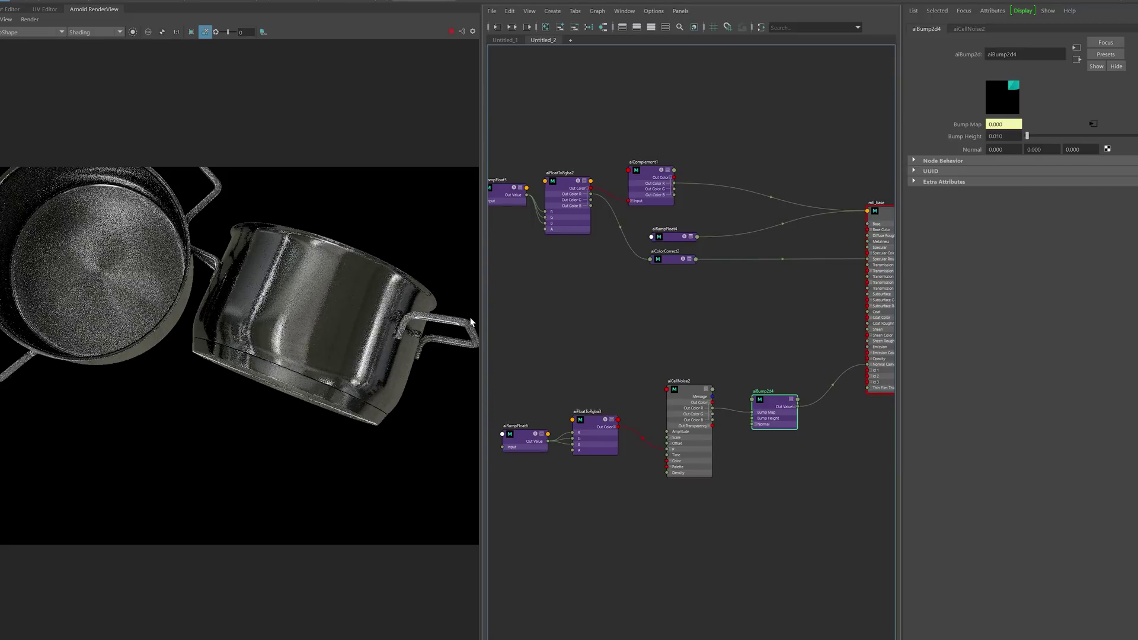
# Isolate the aiFloatToRgba2 mask in the render to examine it, and return to the shaded render
pyautogui.scroll(3, 729, 320)
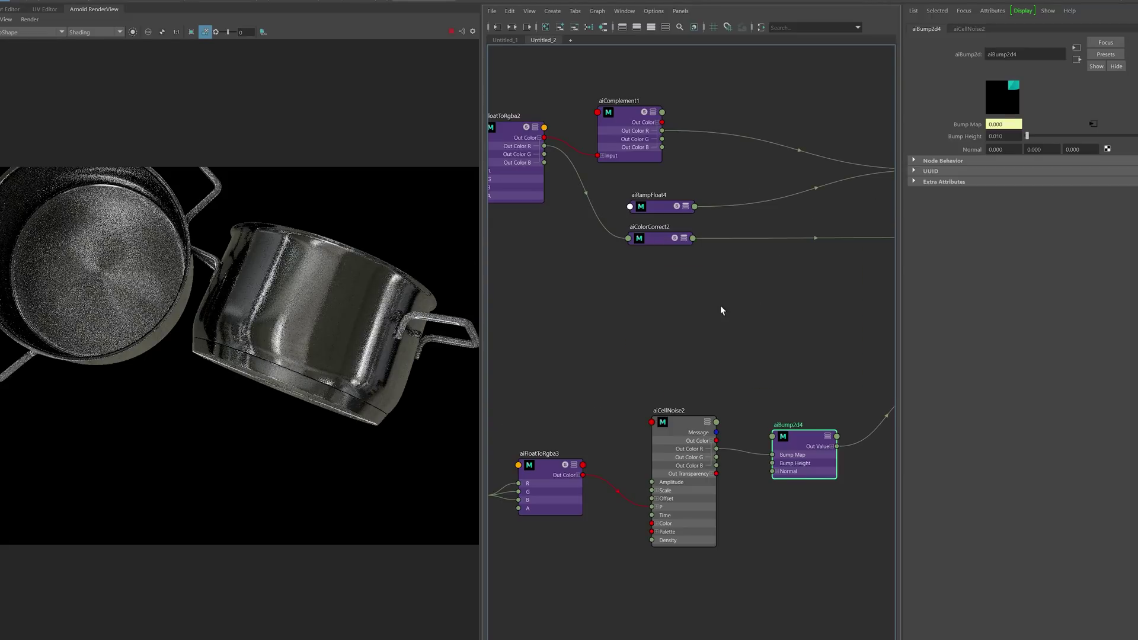
pyautogui.click(587, 140)
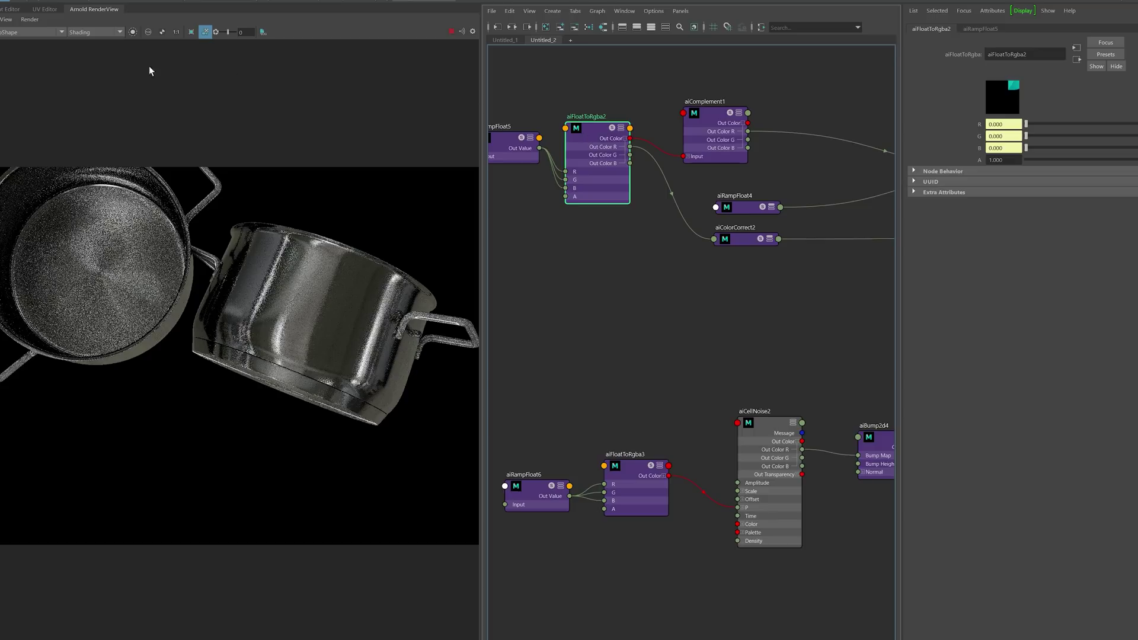
pyautogui.click(133, 32)
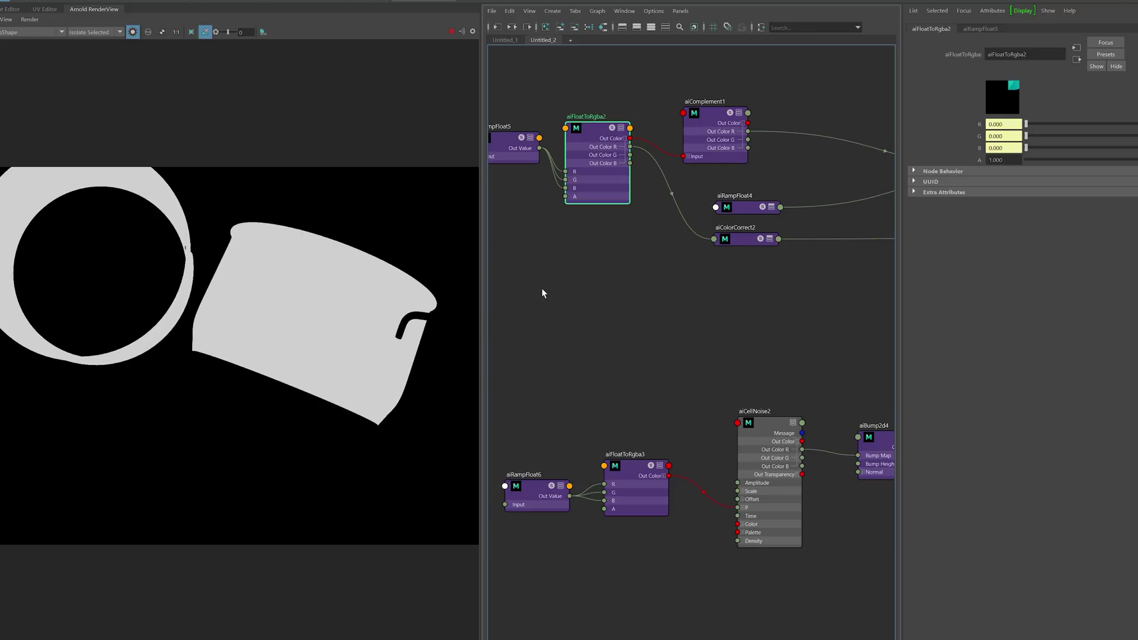
pyautogui.click(132, 32)
# Add an aiMultiply node and place it above the cell noise and bump nodes
pyautogui.keyDown('alt'); pyautogui.moveTo(638, 335); pyautogui.dragTo(514, 285, button='middle'); pyautogui.keyUp('alt')
pyautogui.press('Tab')
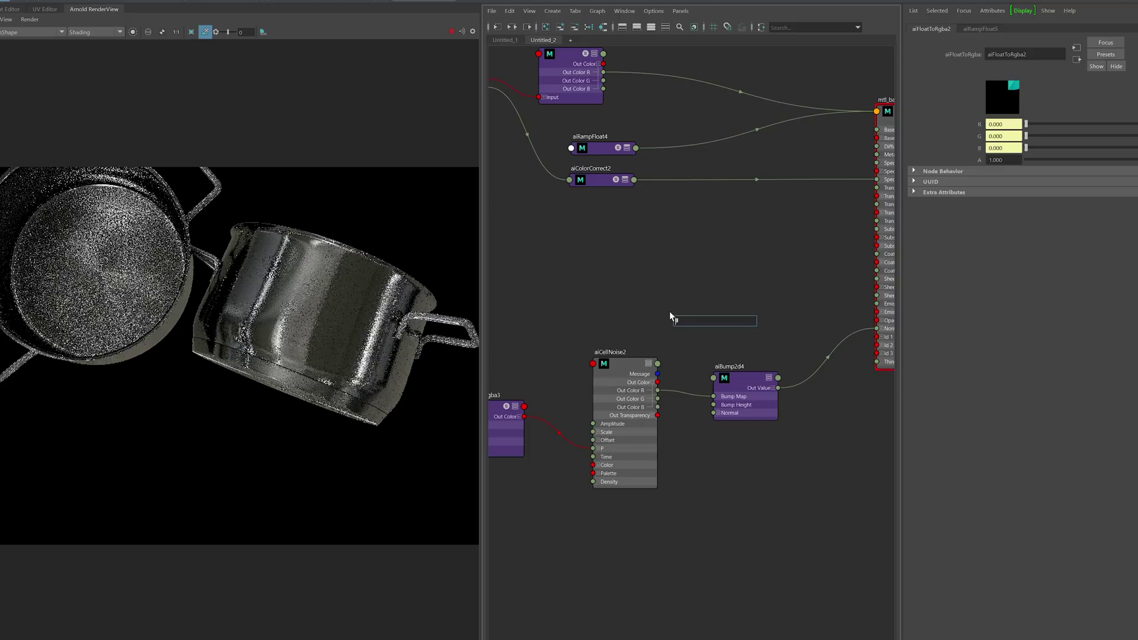
pyautogui.write('mul')
pyautogui.press('Down')
pyautogui.press('Down')
pyautogui.press('Down')
pyautogui.press('Down')
pyautogui.press('Down')
pyautogui.press('Return')
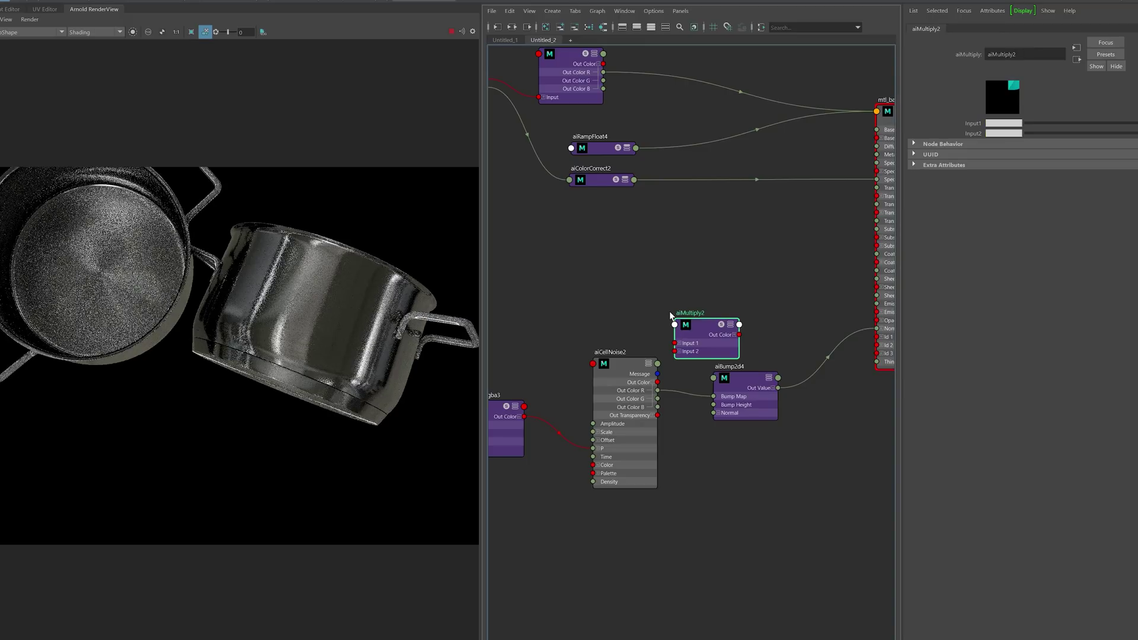
pyautogui.moveTo(690, 306); pyautogui.dragTo(681, 273)
# Check the bump node's Bump Height and darken the aiMultiply node's Input1 to near black
pyautogui.click(738, 385)
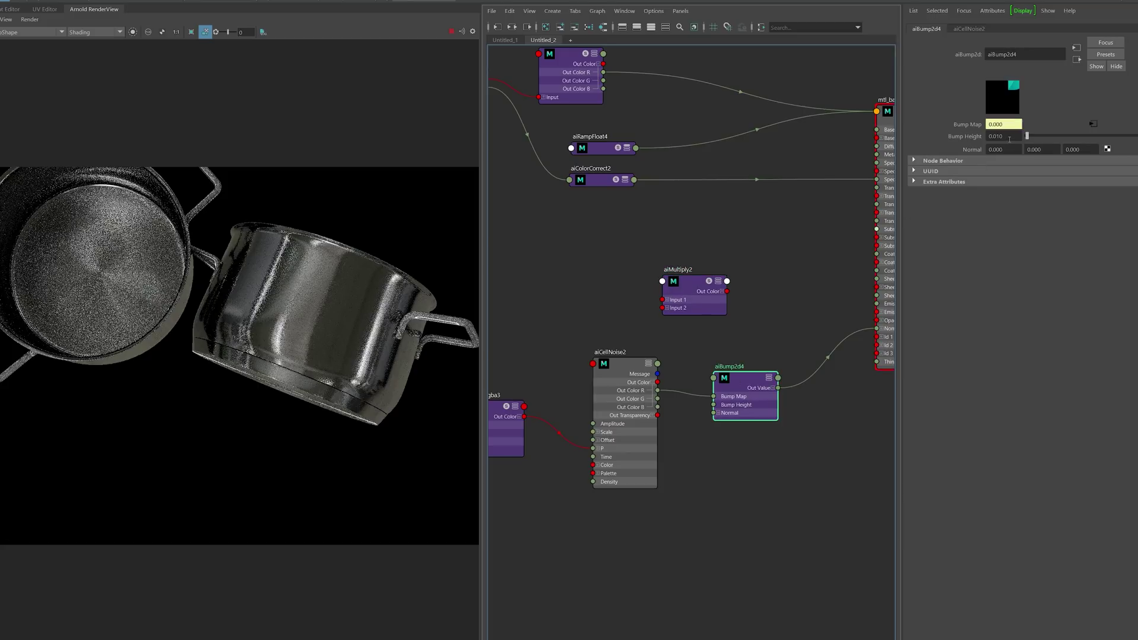
pyautogui.click(720, 303)
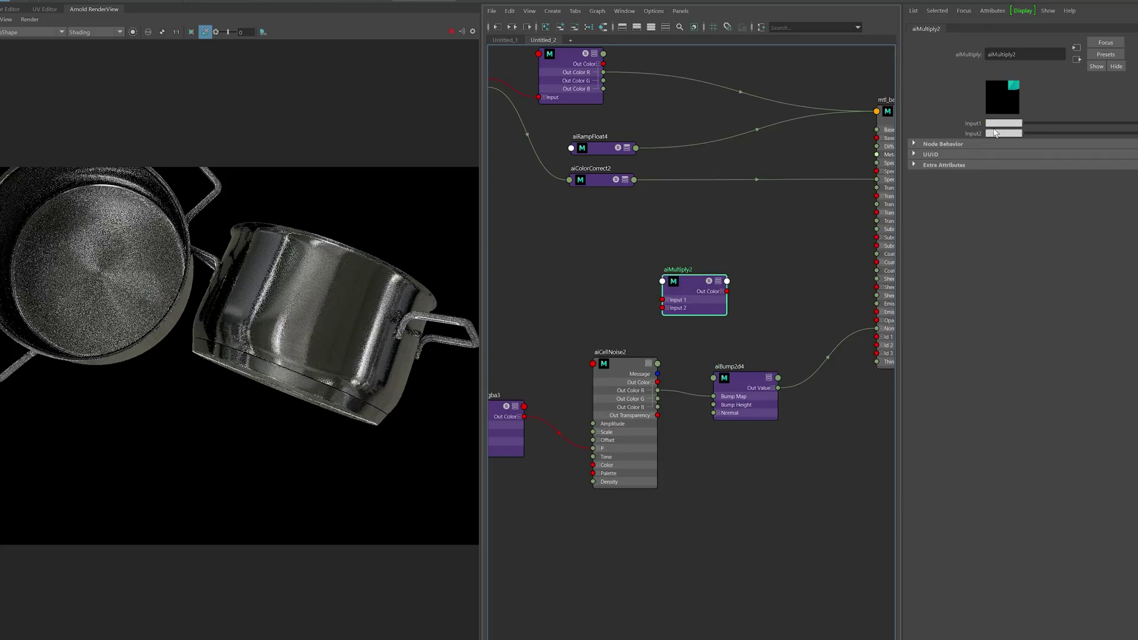
pyautogui.click(1023, 123)
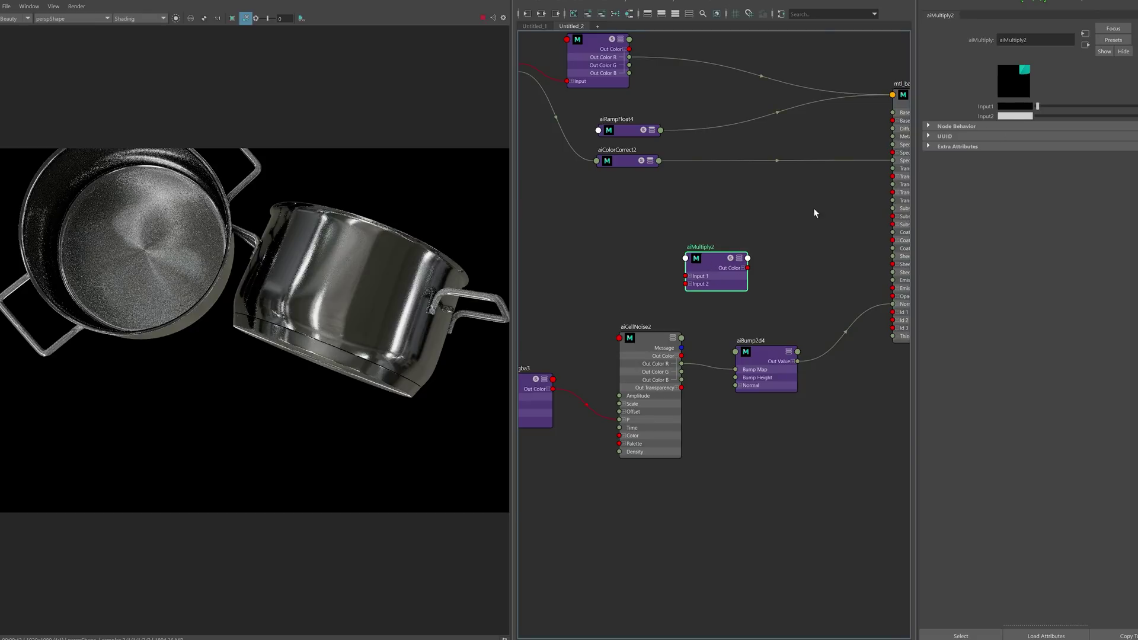
# Isolate the aiFloatToRgba2 and aiComplement1 masks in turn to compare which pan parts each one covers
pyautogui.moveTo(744, 247); pyautogui.dragTo(852, 314, button='middle')
pyautogui.click(606, 122)
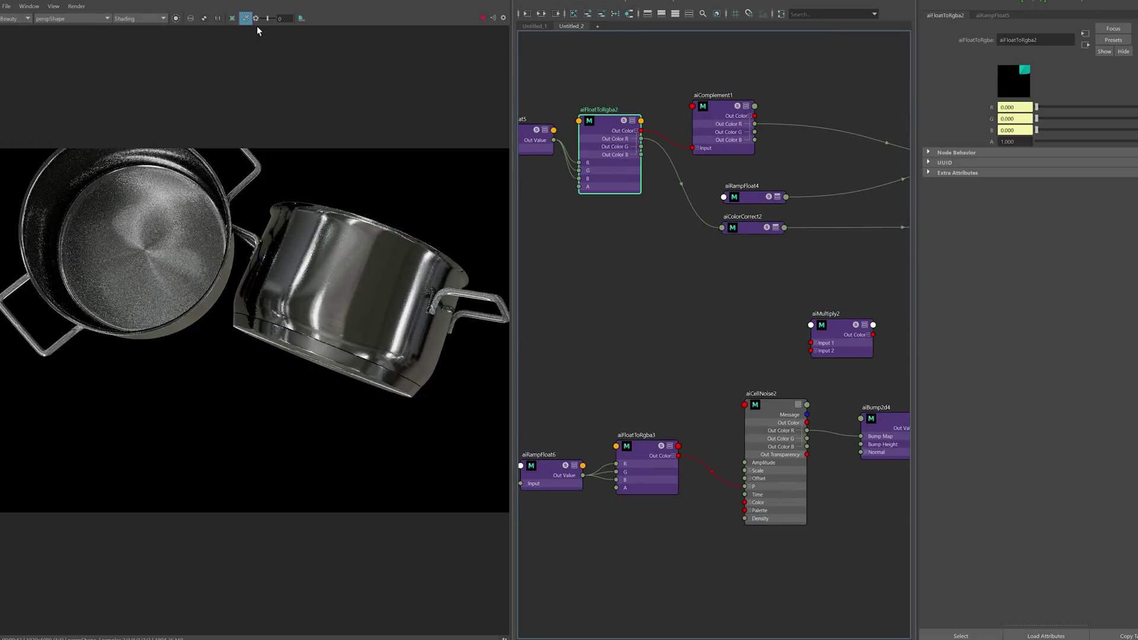
pyautogui.click(175, 18)
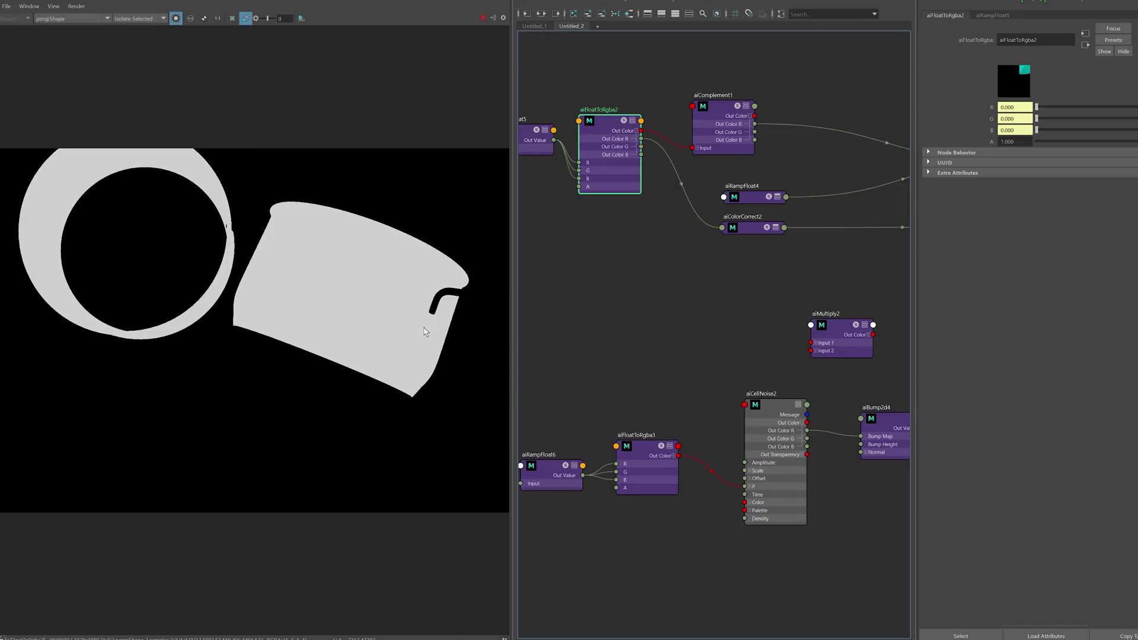
pyautogui.click(722, 128)
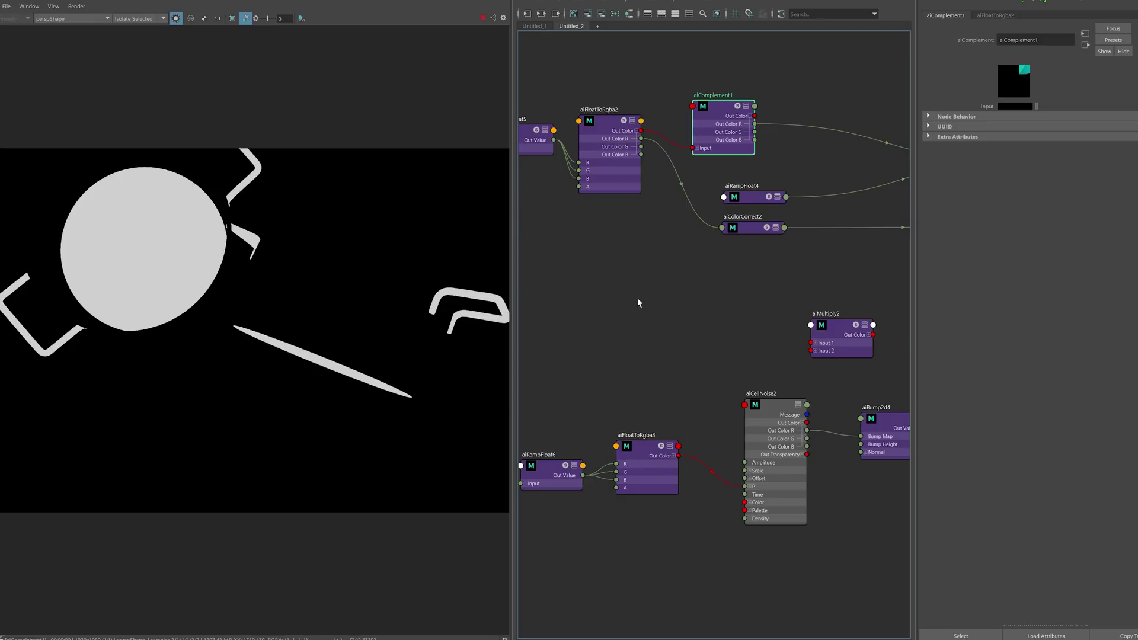
# Connect aiComplement1's Out Color to the multiply's Input 2, and the multiply's Out Color R to the bump's Bump Height
pyautogui.keyDown('alt'); pyautogui.moveTo(705, 339); pyautogui.dragTo(624, 328, button='middle'); pyautogui.keyUp('alt')
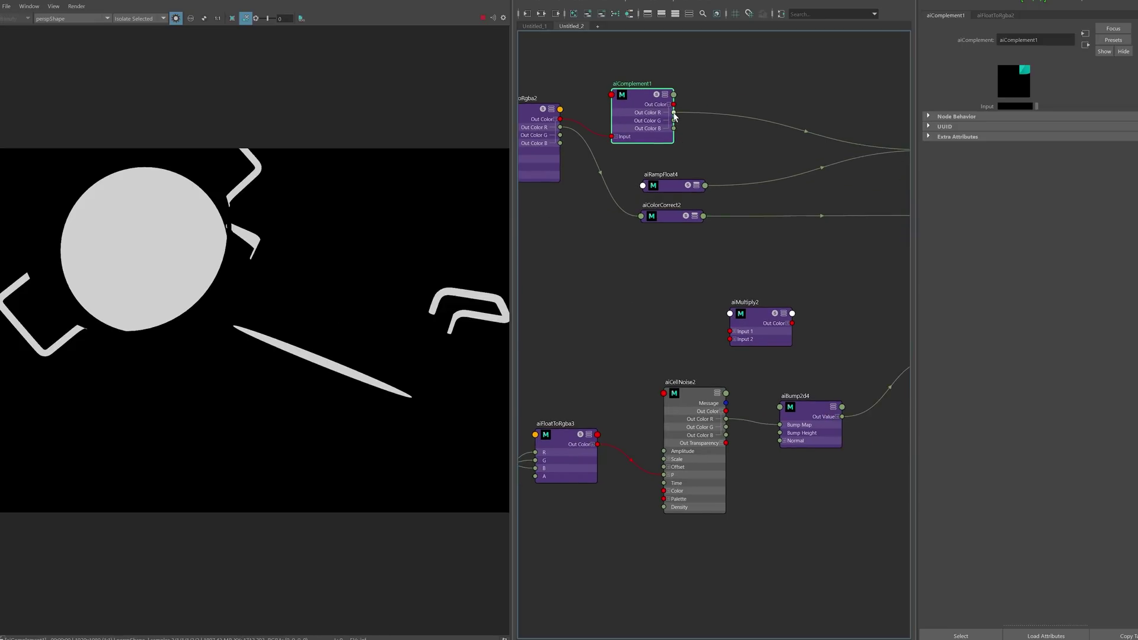
pyautogui.click(756, 310)
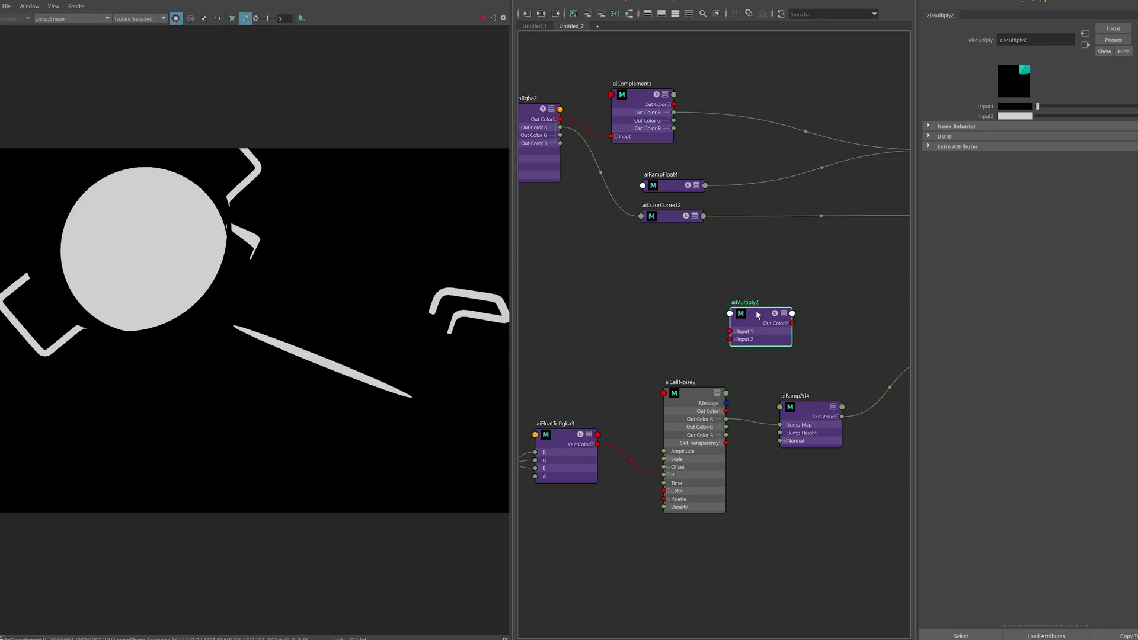
pyautogui.moveTo(674, 104); pyautogui.dragTo(731, 339)
pyautogui.moveTo(839, 355); pyautogui.dragTo(688, 298, button='middle')
pyautogui.scroll(3, 689, 297)
pyautogui.moveTo(673, 275); pyautogui.dragTo(652, 482)
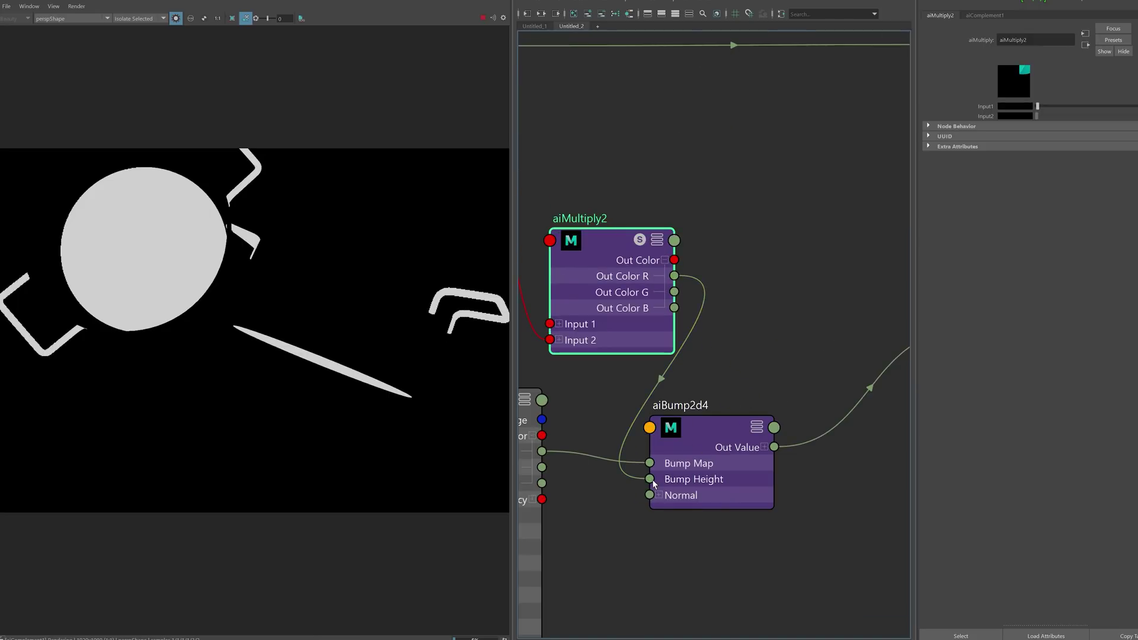
# Return to the shaded render and inspect the masked bump on the pans' bases and side walls
pyautogui.click(176, 19)
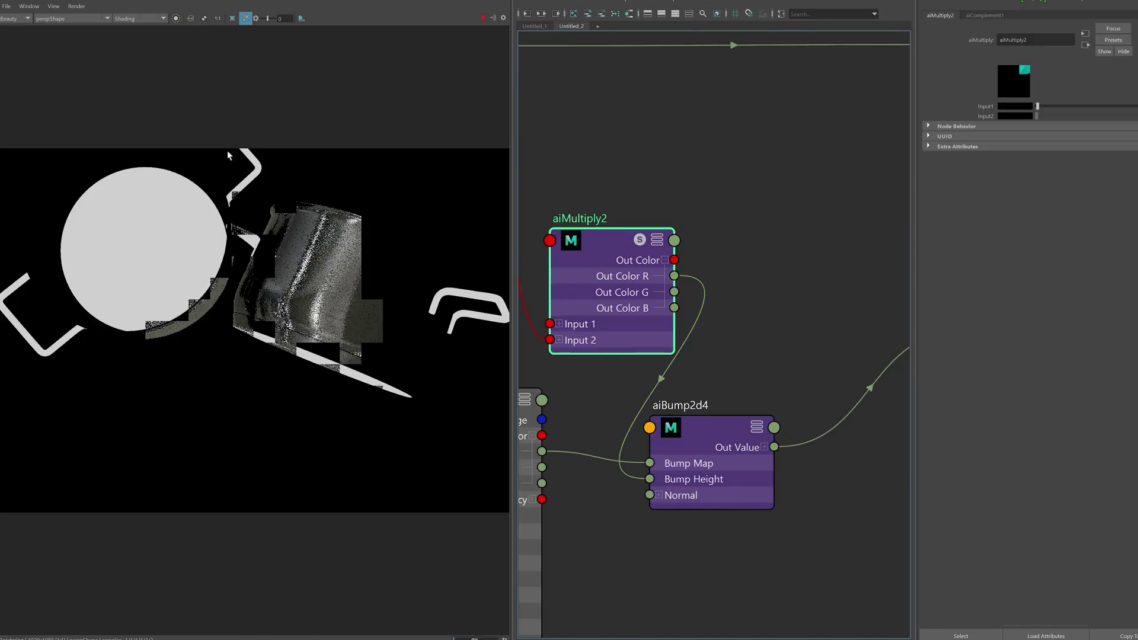
pyautogui.keyDown('alt'); pyautogui.moveTo(346, 292); pyautogui.dragTo(338, 283); pyautogui.keyUp('alt')
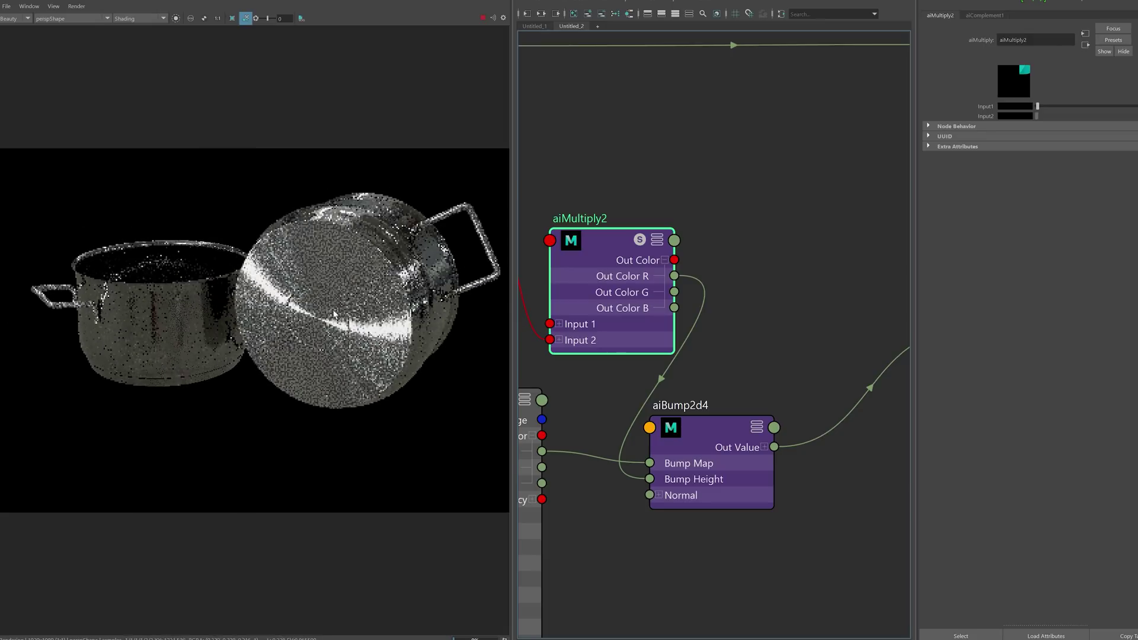
pyautogui.moveTo(283, 255)
pyautogui.keyDown('alt'); pyautogui.mouseDown()
pyautogui.moveTo(502, 257)
pyautogui.moveTo(415, 228)
pyautogui.mouseUp(); pyautogui.keyUp('alt')
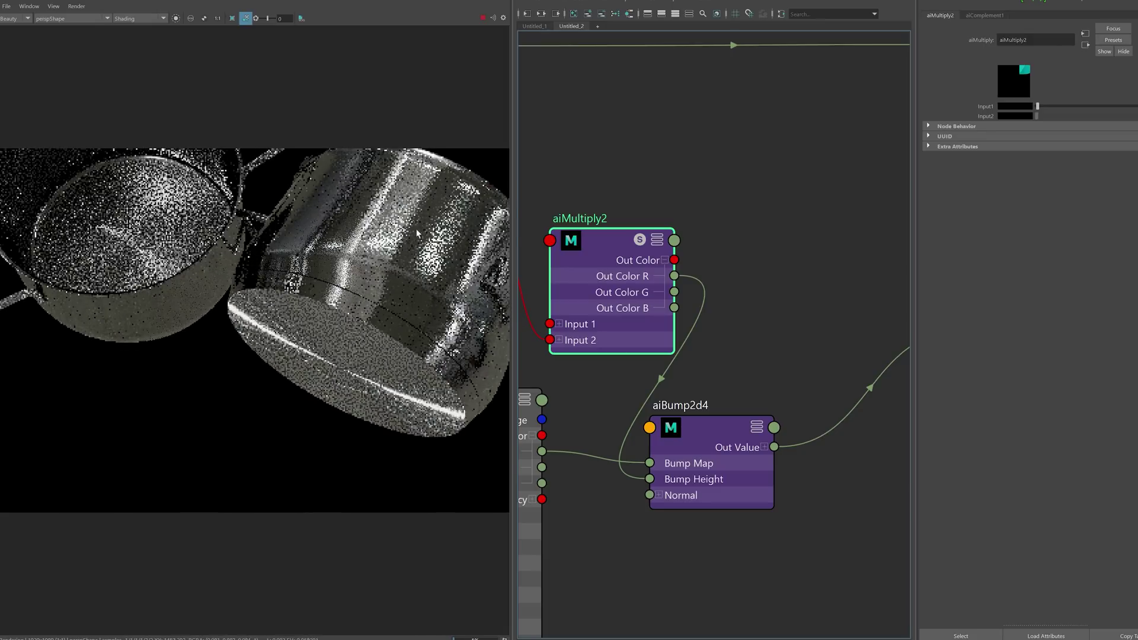
pyautogui.moveTo(327, 192); pyautogui.dragTo(415, 277)
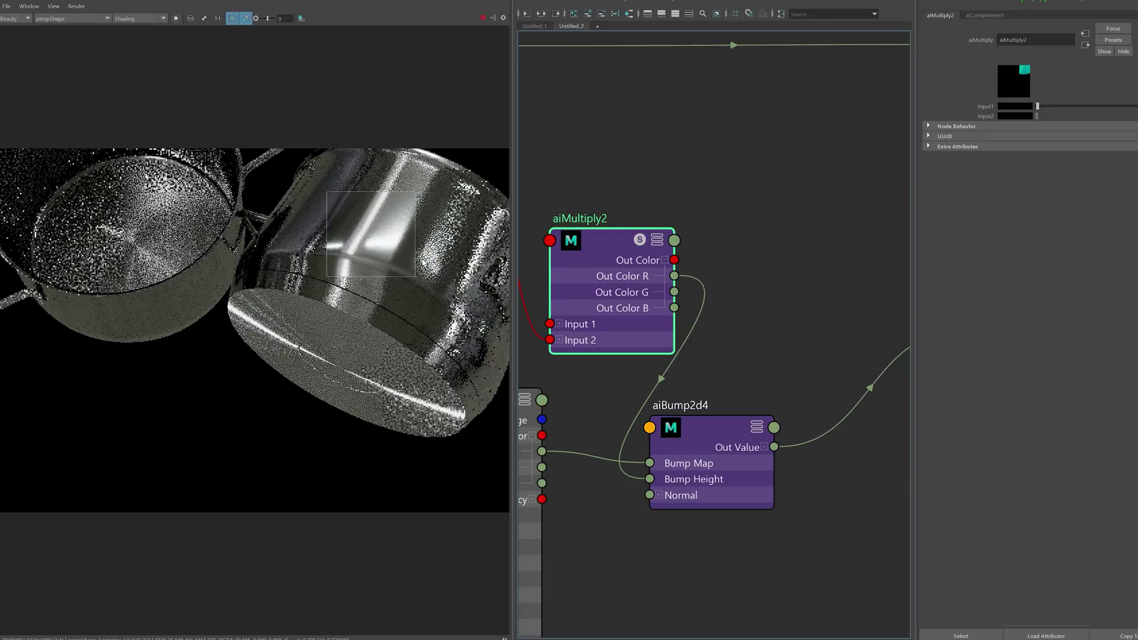
pyautogui.keyDown('alt'); pyautogui.moveTo(441, 350); pyautogui.dragTo(253, 273); pyautogui.keyUp('alt')
pyautogui.keyDown('shift'); pyautogui.click(371, 364); pyautogui.keyUp('shift')
# Add an aiNoise node and place it below the cell noise
pyautogui.scroll(-8, 734, 386)
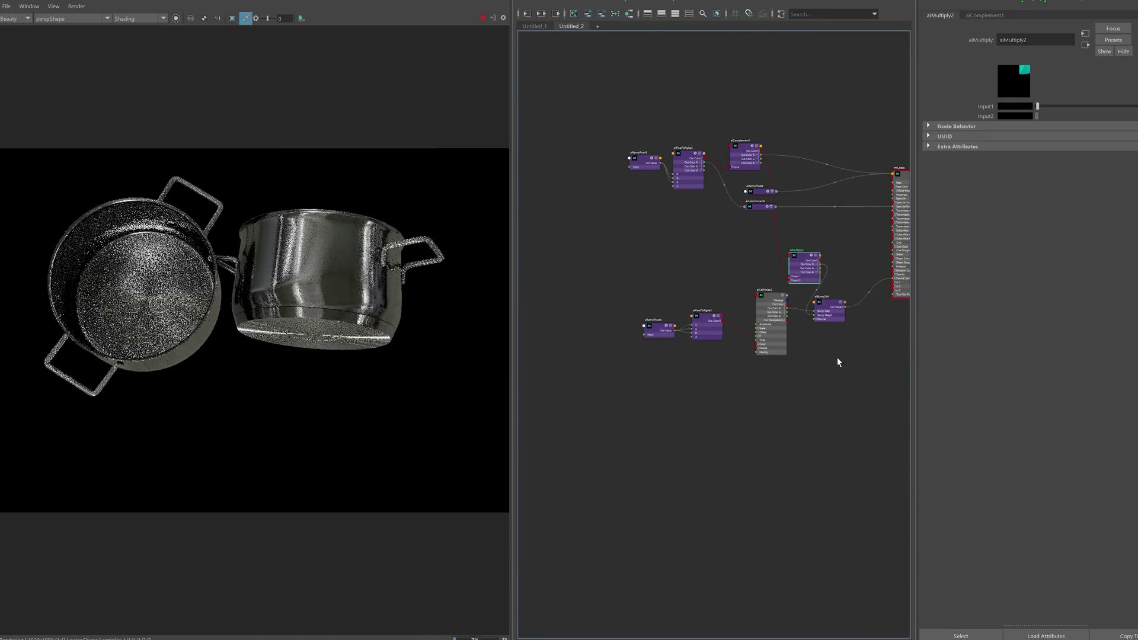
pyautogui.scroll(3, 825, 361)
pyautogui.press('Tab')
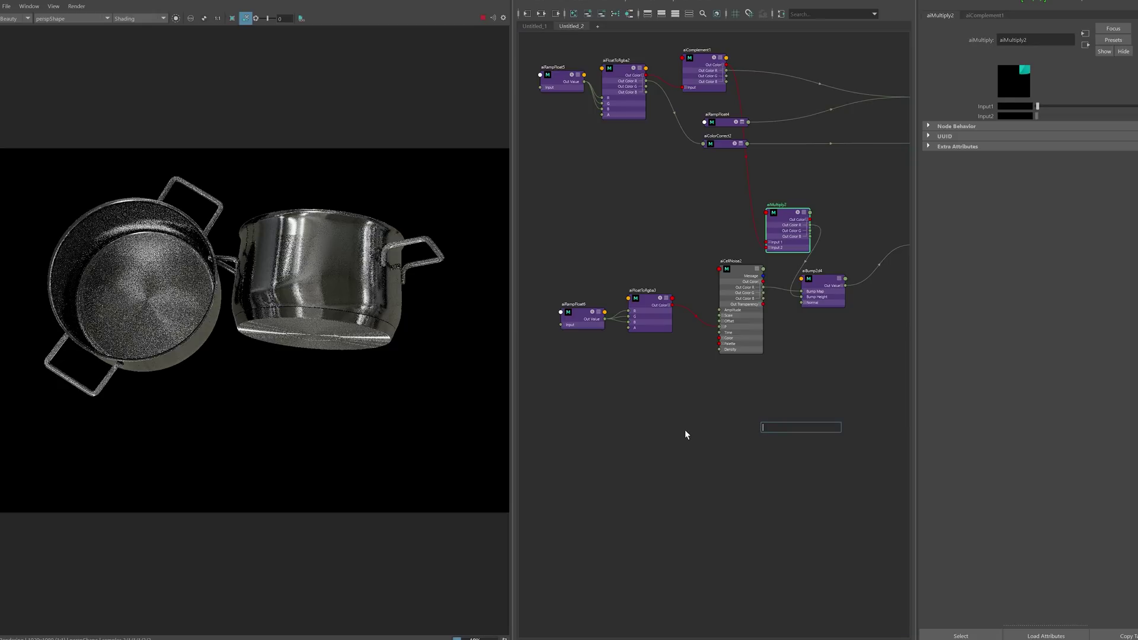
pyautogui.write('noise')
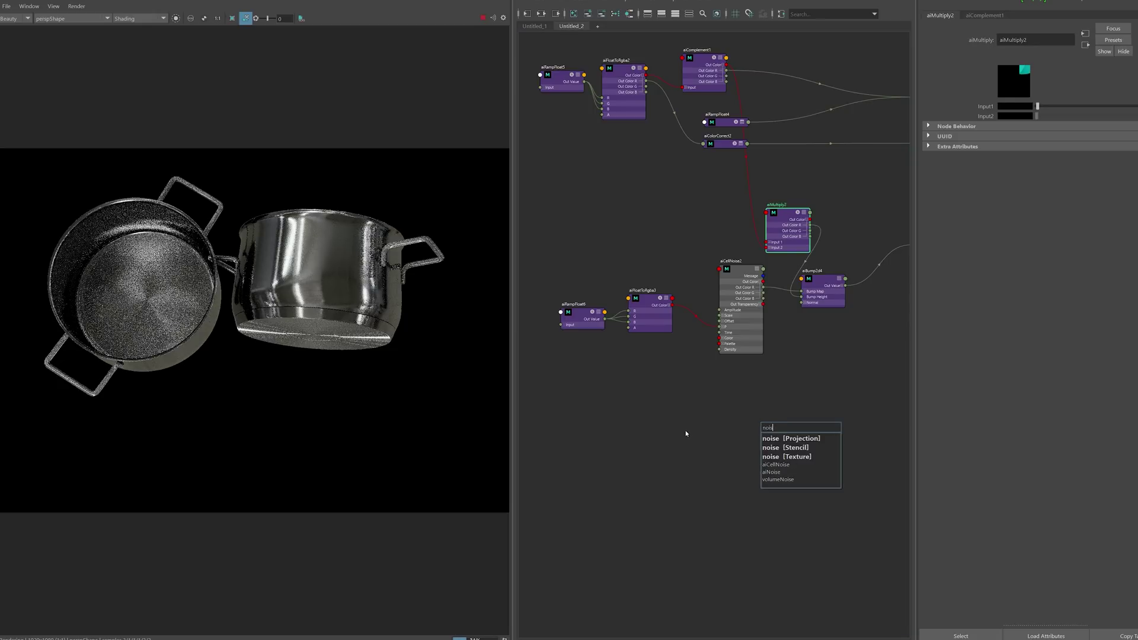
pyautogui.press('Down')
pyautogui.press('Down')
pyautogui.press('Down')
pyautogui.press('Down')
pyautogui.press('Down')
pyautogui.press('Return')
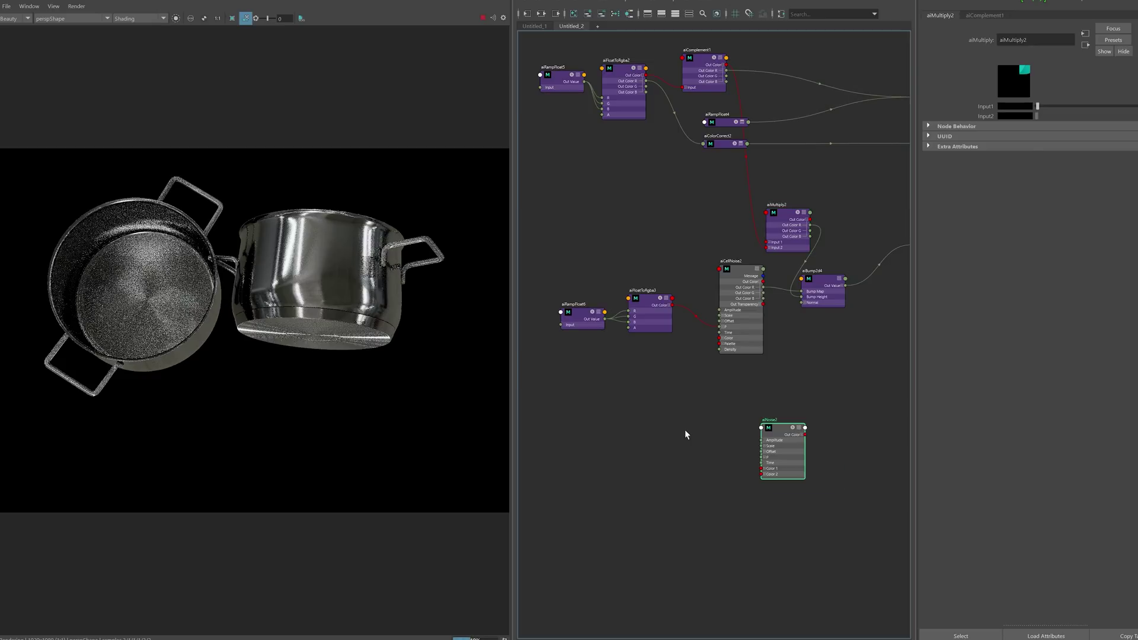
pyautogui.moveTo(761, 429); pyautogui.dragTo(760, 429)
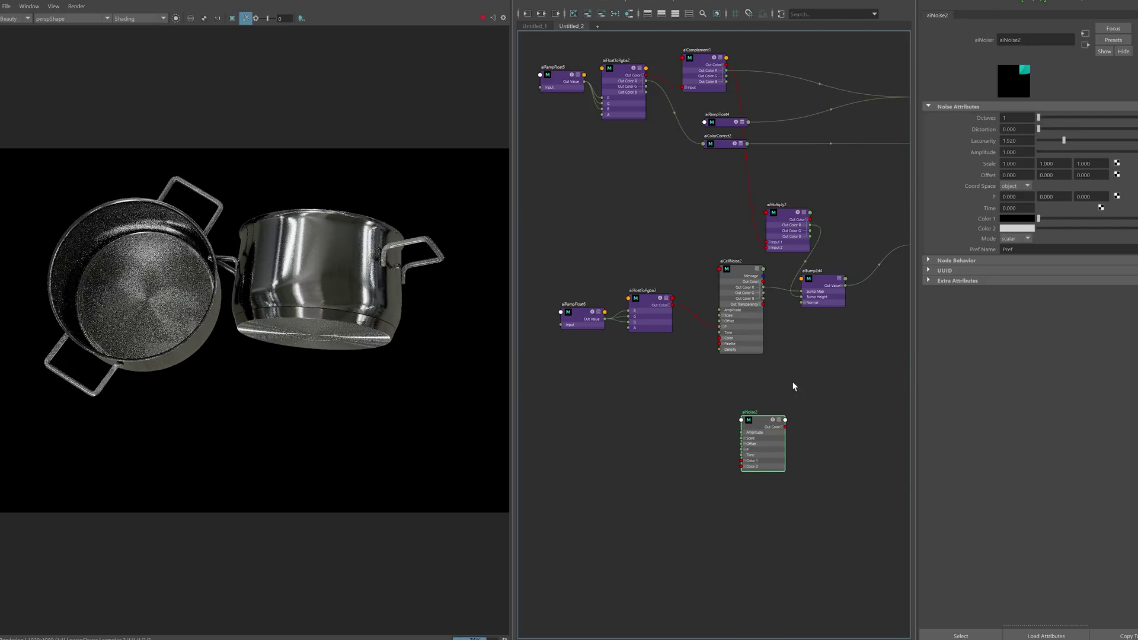
# Add a second aiBump2d node beside the aiNoise node
pyautogui.scroll(2, 779, 385)
pyautogui.press('Tab')
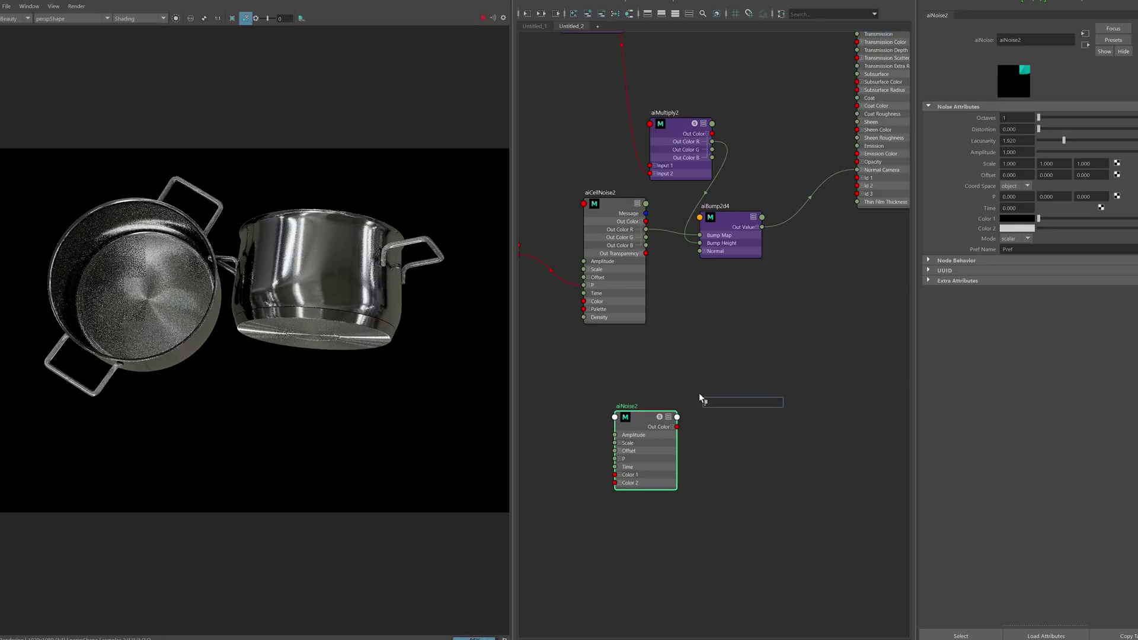
pyautogui.write('bump')
pyautogui.press('Down')
pyautogui.press('Down')
pyautogui.press('Down')
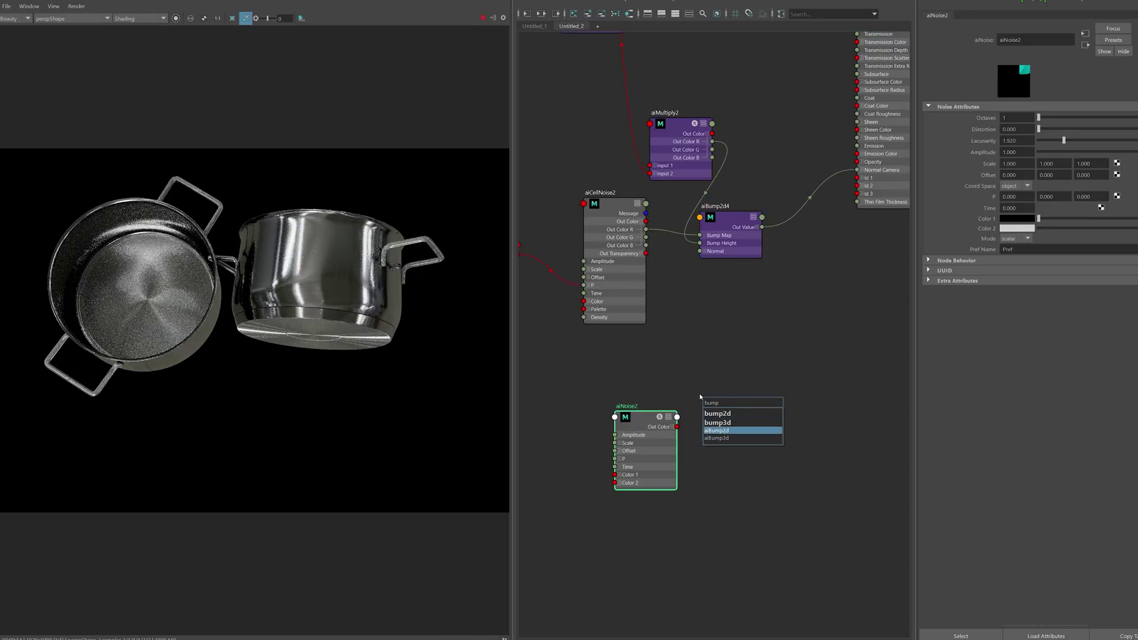
pyautogui.press('Return')
pyautogui.scroll(2, 681, 330)
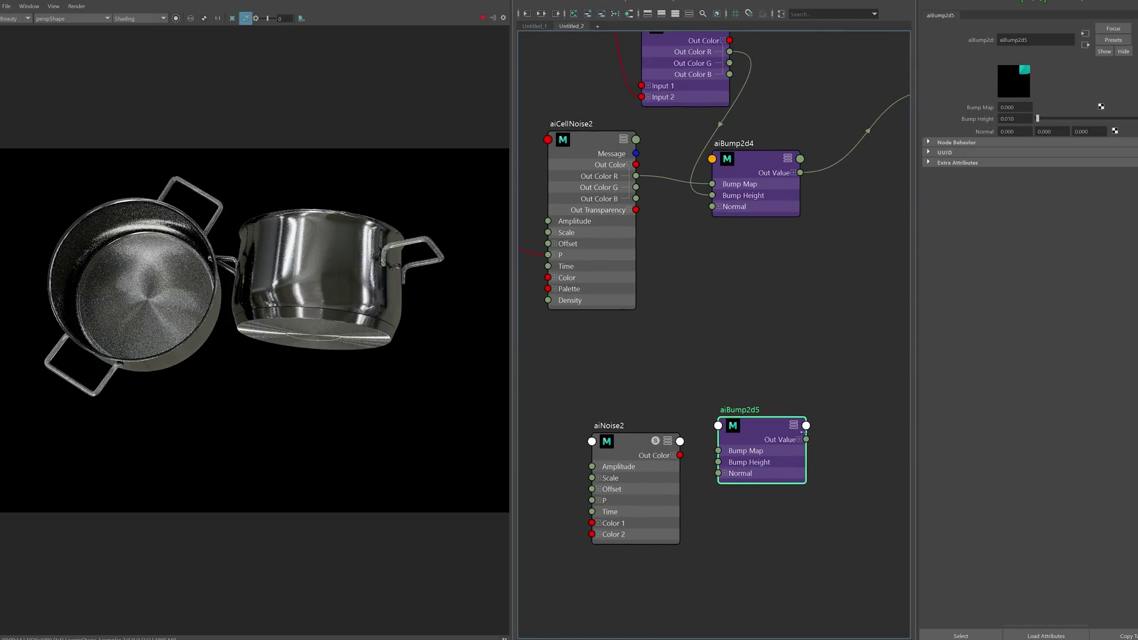
# Connect the aiNoise's Out Color R to the new bump's Bump Map, and that bump's Out Value to aiBump2d4's Normal
pyautogui.click(673, 456)
pyautogui.moveTo(680, 466); pyautogui.dragTo(718, 451)
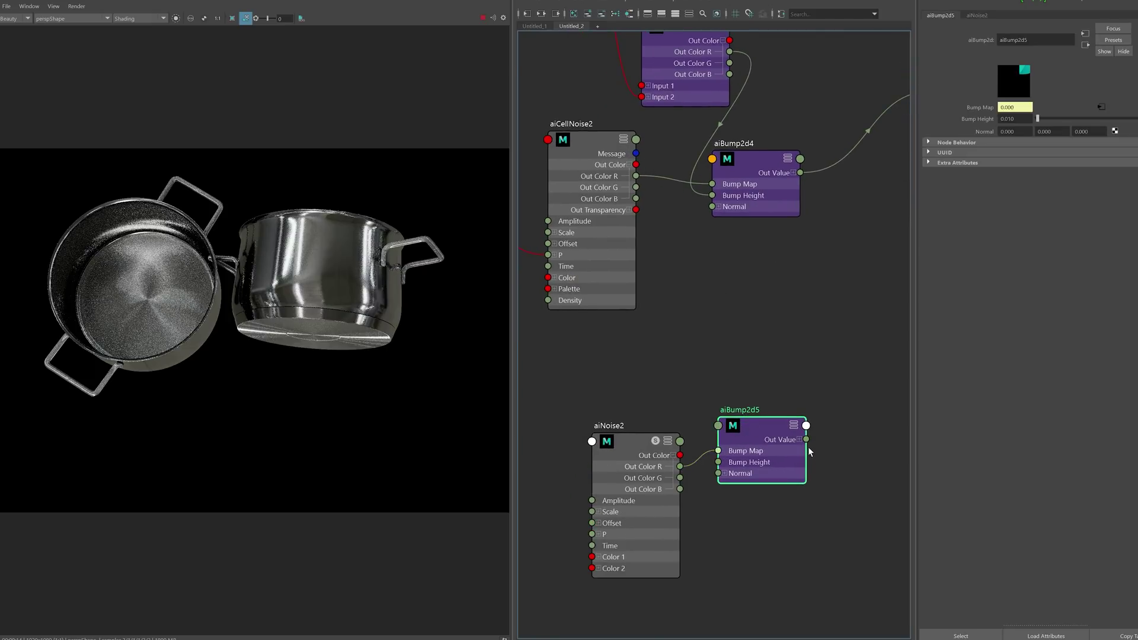
pyautogui.moveTo(806, 439); pyautogui.dragTo(714, 207)
pyautogui.keyDown('alt'); pyautogui.moveTo(655, 348); pyautogui.dragTo(691, 324, button='middle'); pyautogui.keyUp('alt')
# Isolate the aiNoise in the render, set its scale to 0.2 on all axes and distortion to about 0.33, and restore the shaded render
pyautogui.click(671, 425)
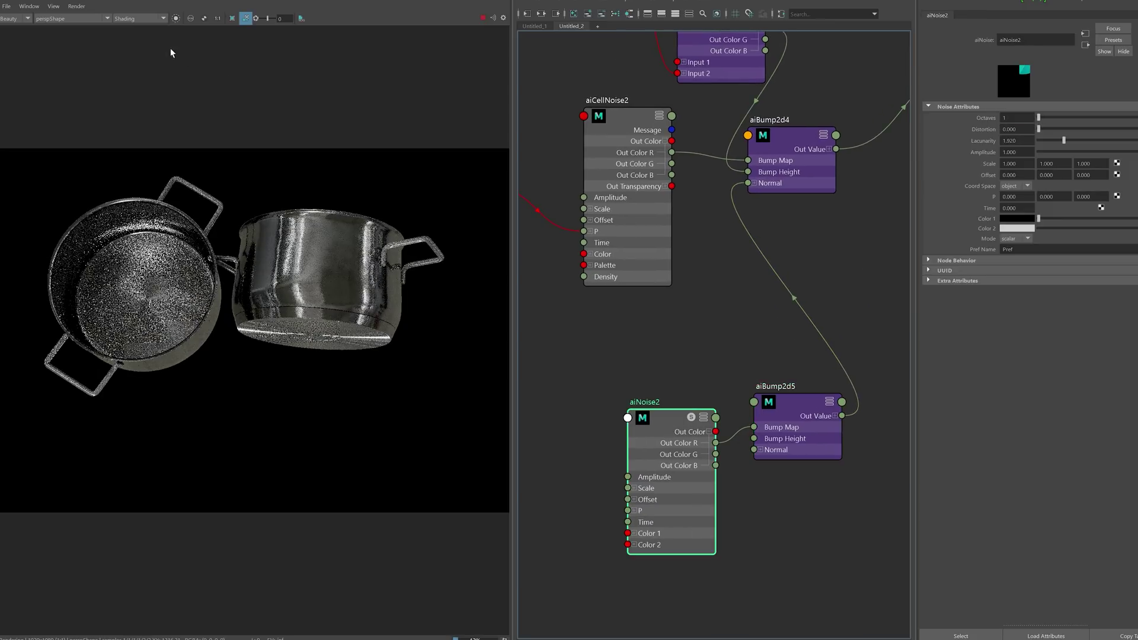
pyautogui.click(175, 18)
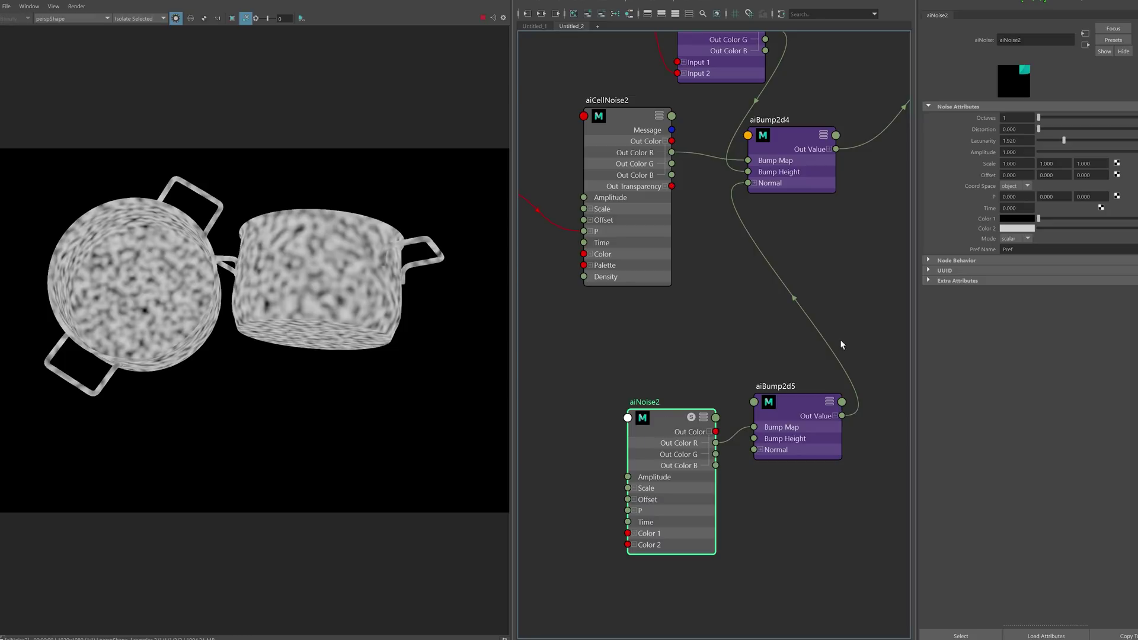
pyautogui.click(1015, 163)
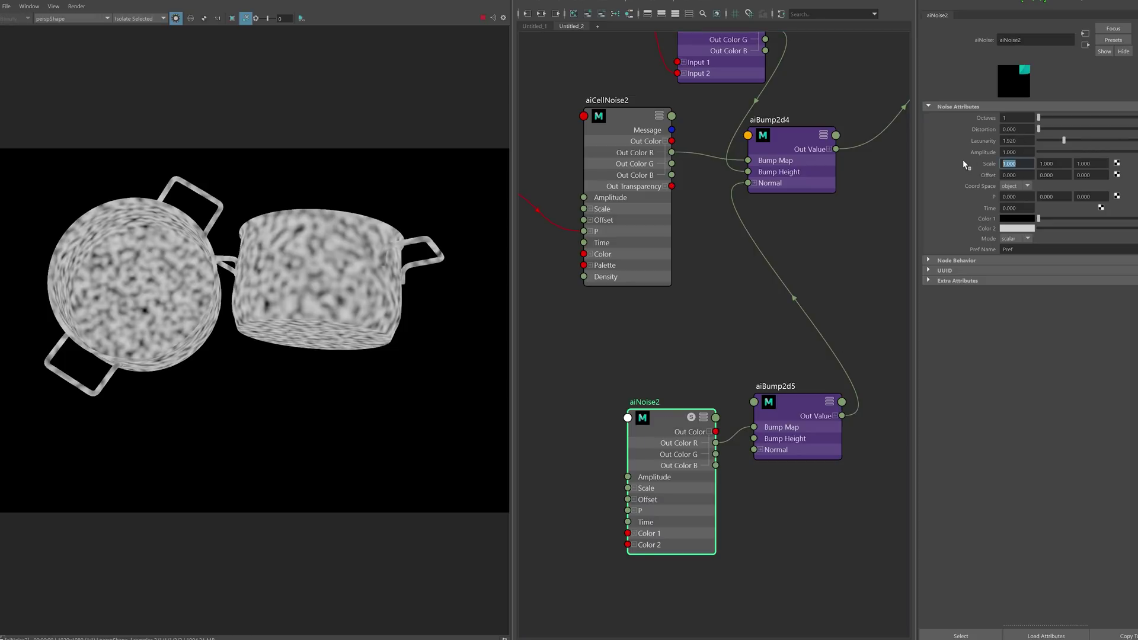
pyautogui.write('.2')
pyautogui.press('Tab')
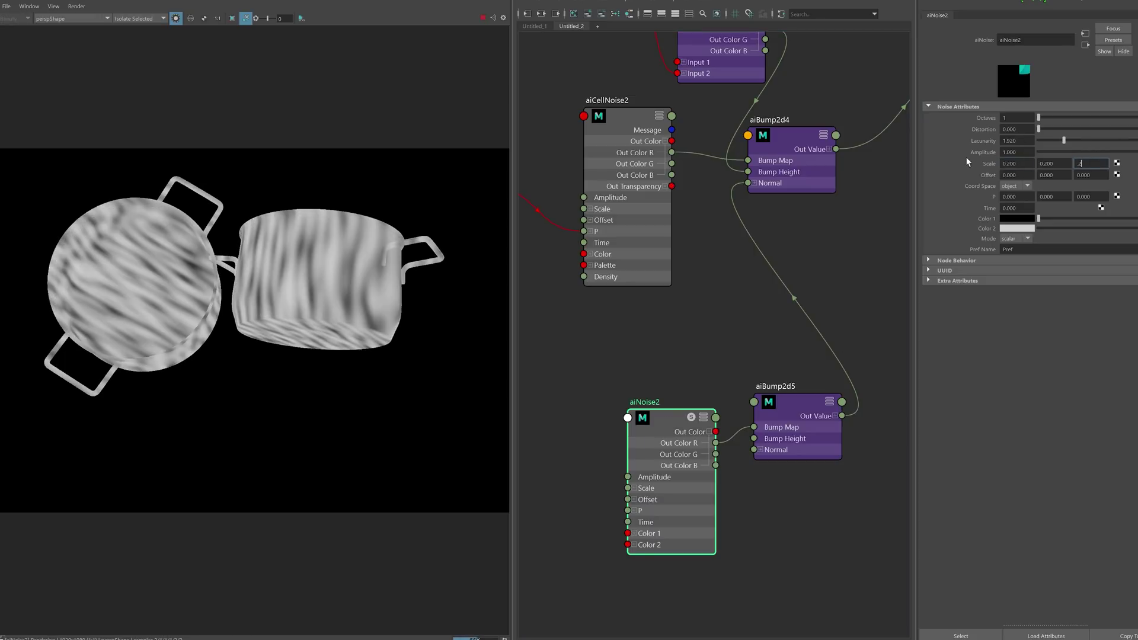
pyautogui.write('.2')
pyautogui.press('Tab')
pyautogui.write('.2')
pyautogui.press('Return')
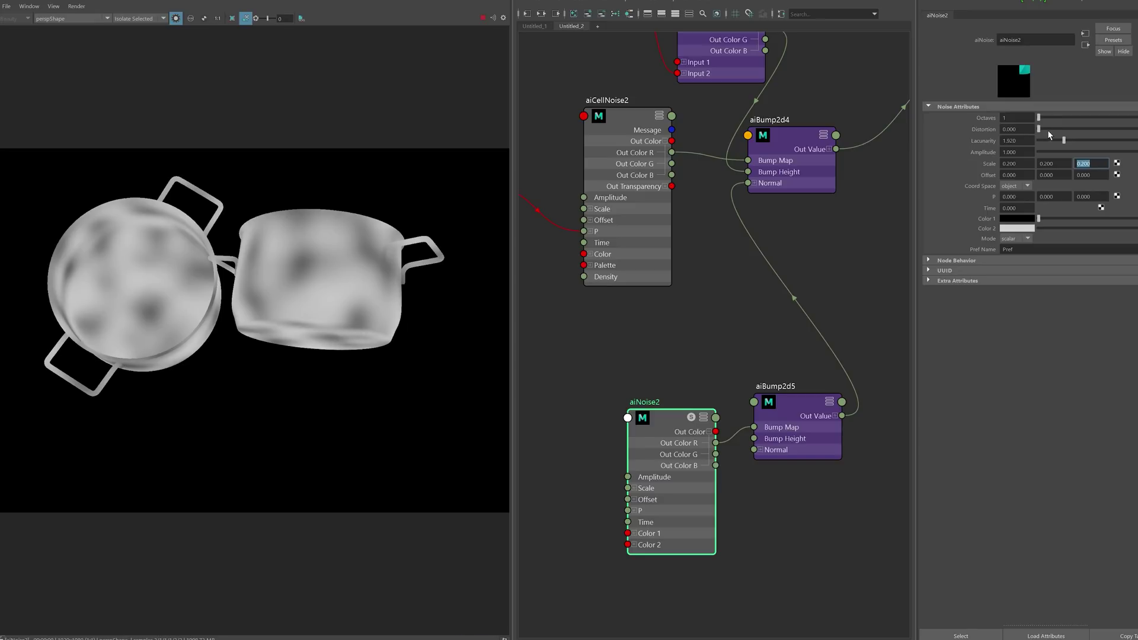
pyautogui.moveTo(1042, 129); pyautogui.dragTo(1043, 132)
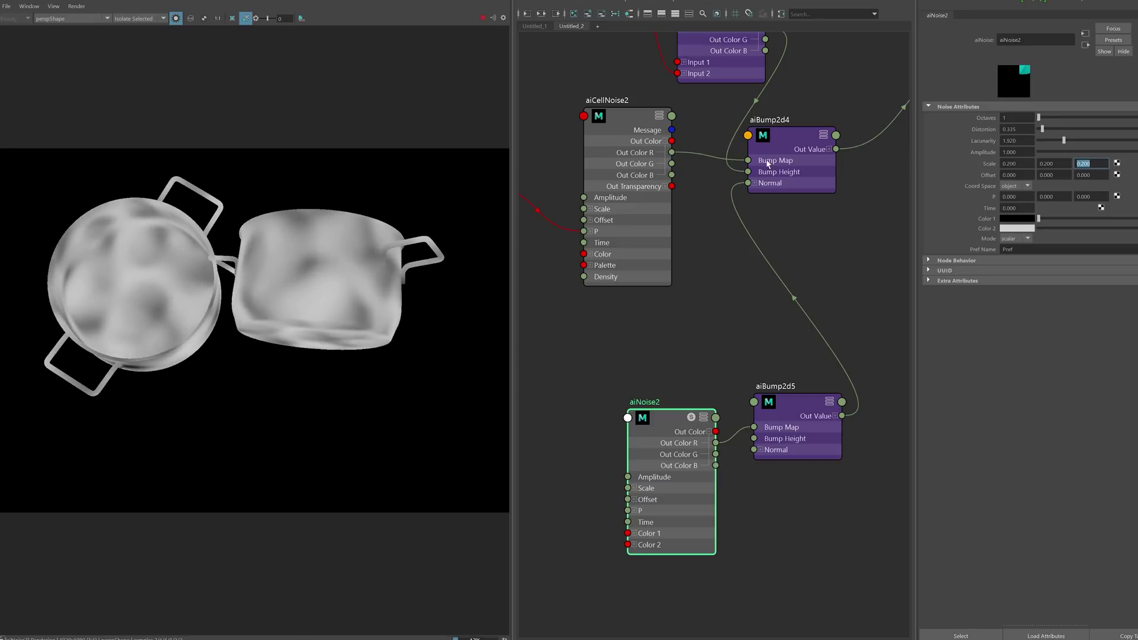
pyautogui.click(176, 19)
# Try a Bump Height of 0.52 on the aiNoise's bump node, check the pans' reflections, and reduce it to 0.052
pyautogui.moveTo(363, 267)
pyautogui.keyDown('alt'); pyautogui.mouseDown()
pyautogui.moveTo(341, 268)
pyautogui.moveTo(396, 252)
pyautogui.moveTo(338, 253)
pyautogui.mouseUp(); pyautogui.keyUp('alt')
pyautogui.click(794, 403)
pyautogui.moveTo(1037, 119); pyautogui.dragTo(1065, 124)
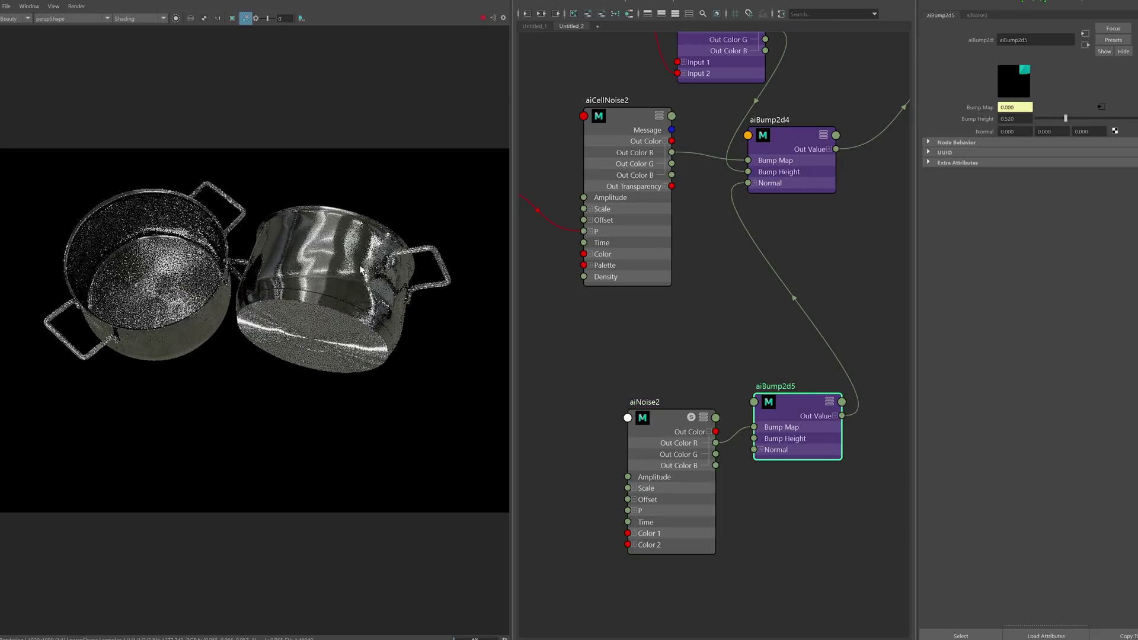
pyautogui.keyDown('alt'); pyautogui.moveTo(357, 256); pyautogui.dragTo(365, 278); pyautogui.keyUp('alt')
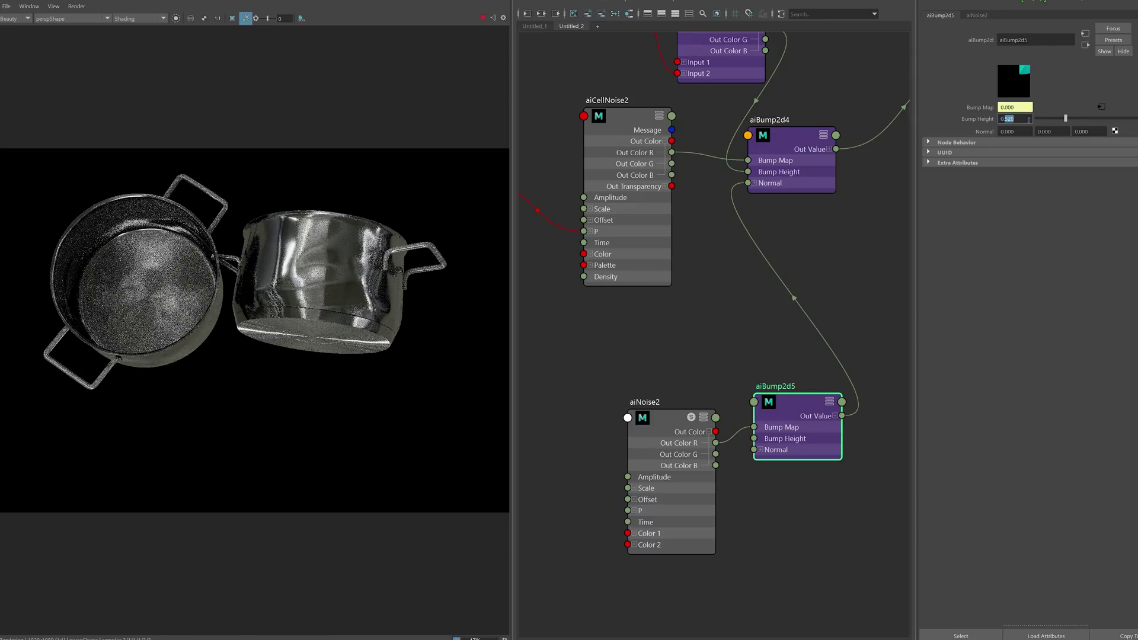
pyautogui.write('0.052')
pyautogui.press('Return')
pyautogui.keyDown('alt'); pyautogui.moveTo(448, 237); pyautogui.dragTo(357, 240); pyautogui.keyUp('alt')
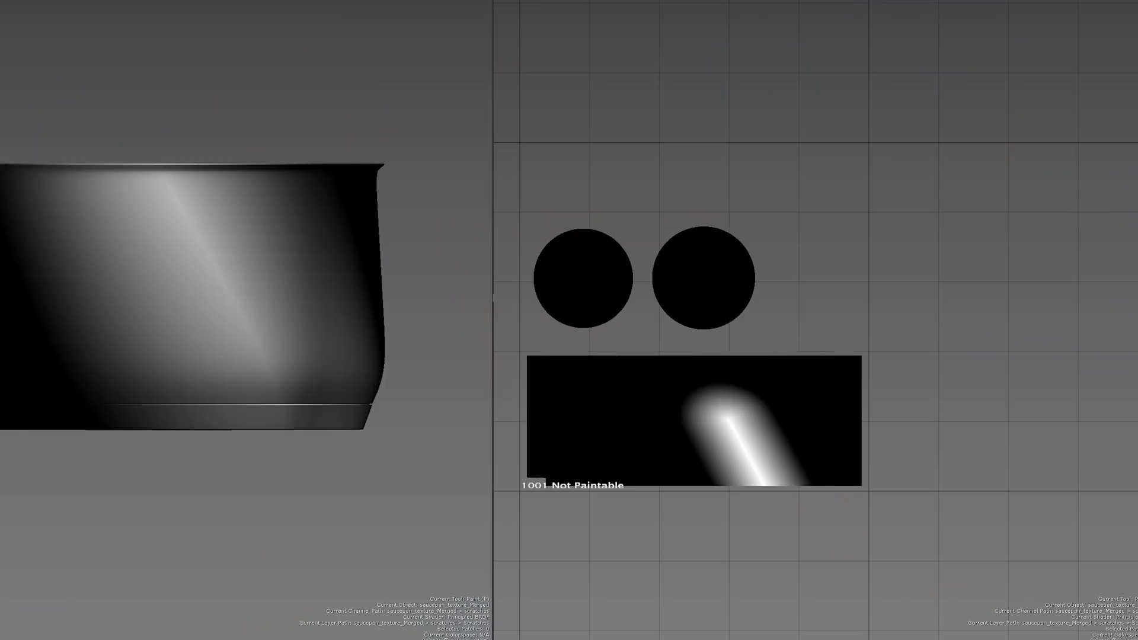
# Route file3's Out Color into the shading group's Surface Shader and examine the scratch texture on the pan
pyautogui.scroll(6, 832, 355)
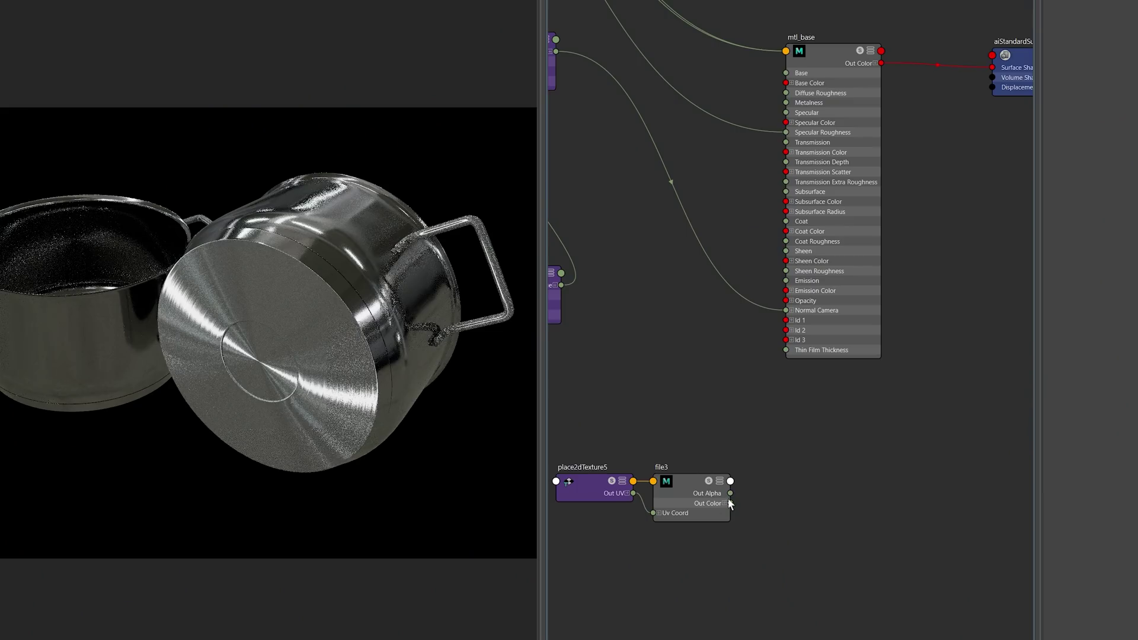
pyautogui.moveTo(845, 438); pyautogui.dragTo(869, 240)
pyautogui.keyDown('alt'); pyautogui.moveTo(352, 283); pyautogui.dragTo(307, 272); pyautogui.keyUp('alt')
pyautogui.keyDown('alt'); pyautogui.moveTo(307, 272); pyautogui.dragTo(764, 373, button='right'); pyautogui.keyUp('alt')
pyautogui.keyDown('alt'); pyautogui.moveTo(402, 346); pyautogui.dragTo(562, 433); pyautogui.keyUp('alt')
pyautogui.scroll(-3, 407, 276)
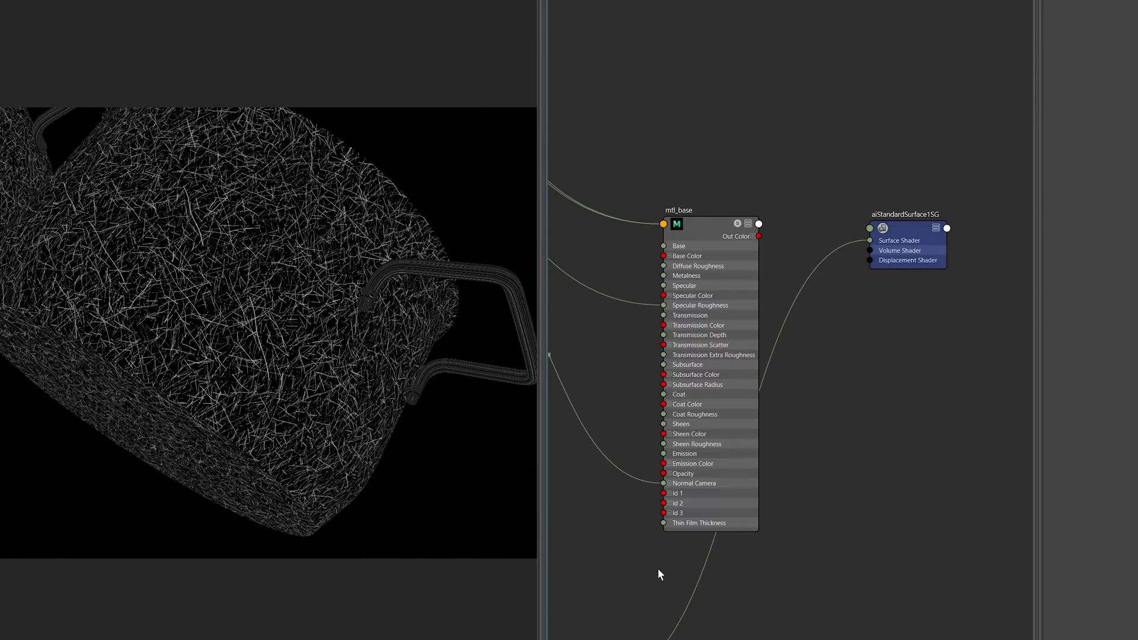
# Reconnect mtl_base's Out Color to the Surface Shader input of aiStandardSurface1SG
pyautogui.keyDown('alt'); pyautogui.moveTo(656, 570); pyautogui.dragTo(876, 511, button='middle'); pyautogui.keyUp('alt')
pyautogui.keyDown('alt'); pyautogui.moveTo(757, 508); pyautogui.dragTo(702, 510, button='middle'); pyautogui.keyUp('alt')
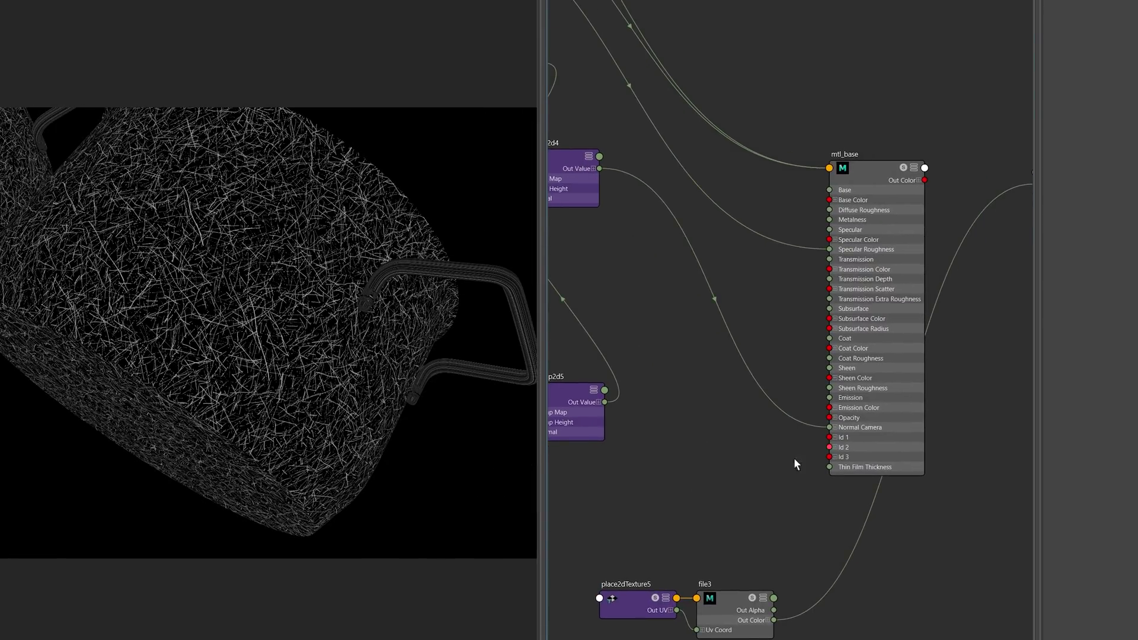
pyautogui.keyDown('alt'); pyautogui.moveTo(637, 337); pyautogui.dragTo(688, 395, button='middle'); pyautogui.keyUp('alt')
pyautogui.scroll(-2, 687, 395)
pyautogui.moveTo(860, 267); pyautogui.dragTo(859, 157)
pyautogui.keyDown('alt'); pyautogui.moveTo(807, 286); pyautogui.dragTo(620, 327, button='middle'); pyautogui.keyUp('alt')
pyautogui.scroll(-1, 973, 325)
pyautogui.scroll(2, 709, 260)
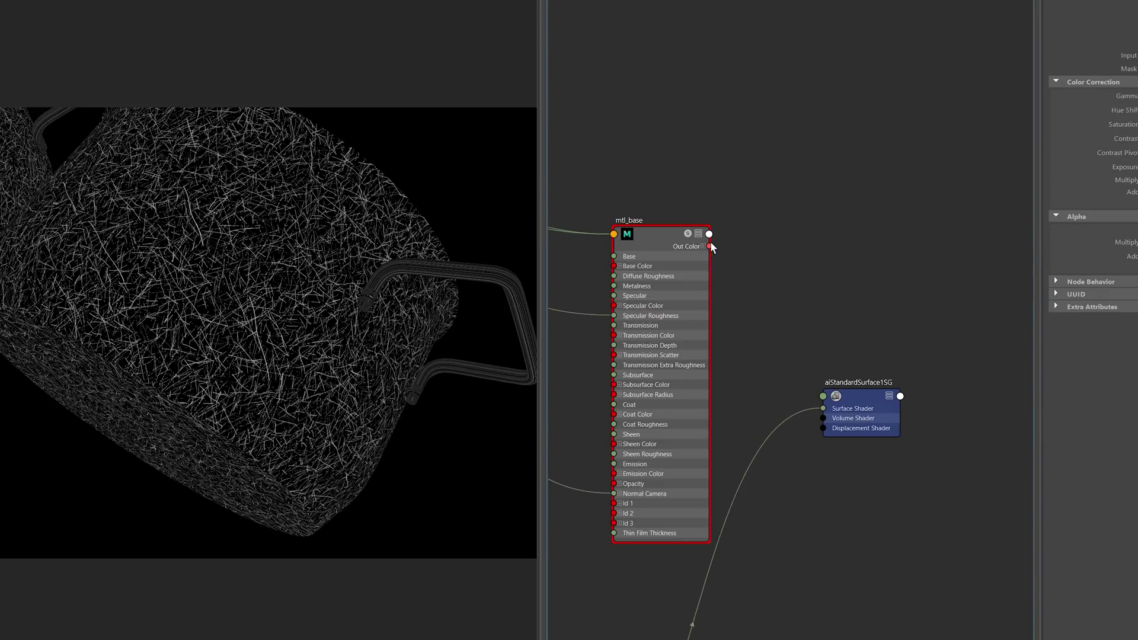
pyautogui.moveTo(826, 390); pyautogui.dragTo(824, 408)
pyautogui.keyDown('alt'); pyautogui.moveTo(869, 266); pyautogui.dragTo(1086, 251, button='middle'); pyautogui.keyUp('alt')
pyautogui.keyDown('alt'); pyautogui.moveTo(757, 327); pyautogui.dragTo(1134, 391, button='middle'); pyautogui.keyUp('alt')
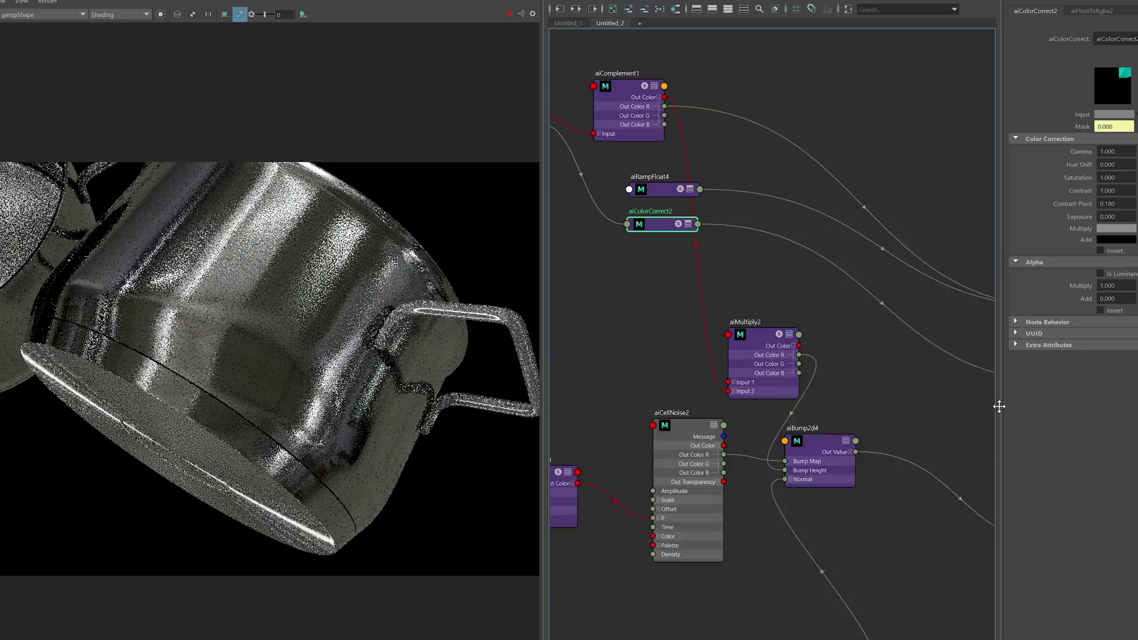
# Isolate aiColorCorrect2 in the render and reposition it, with the scratch file3 and place2dTexture5 nodes moved nearby
pyautogui.moveTo(753, 243); pyautogui.dragTo(730, 295)
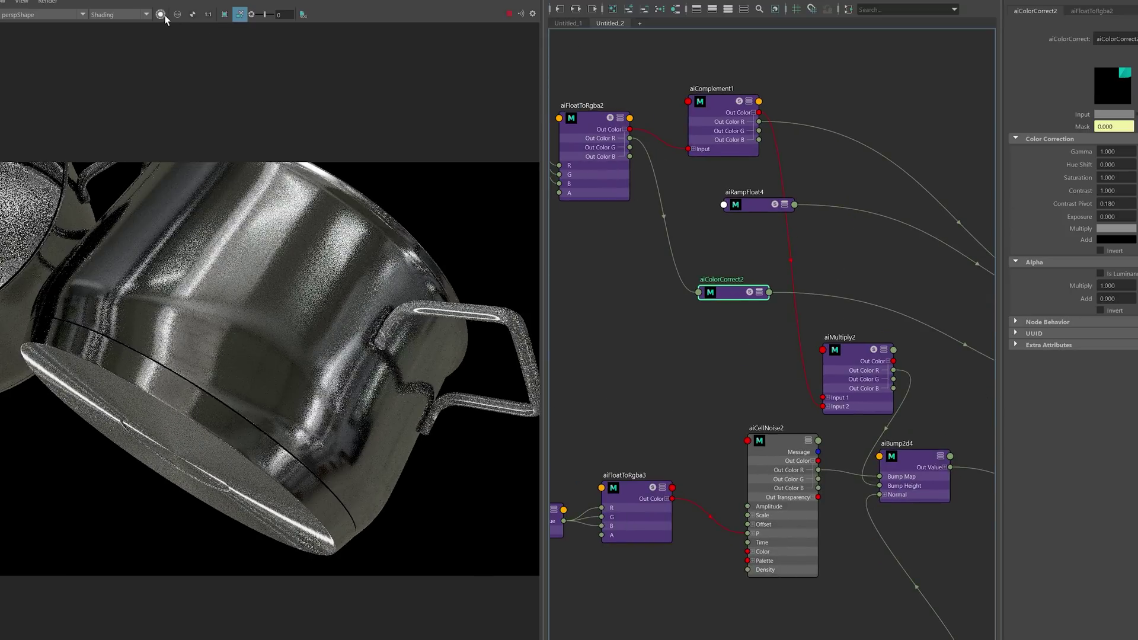
pyautogui.click(161, 15)
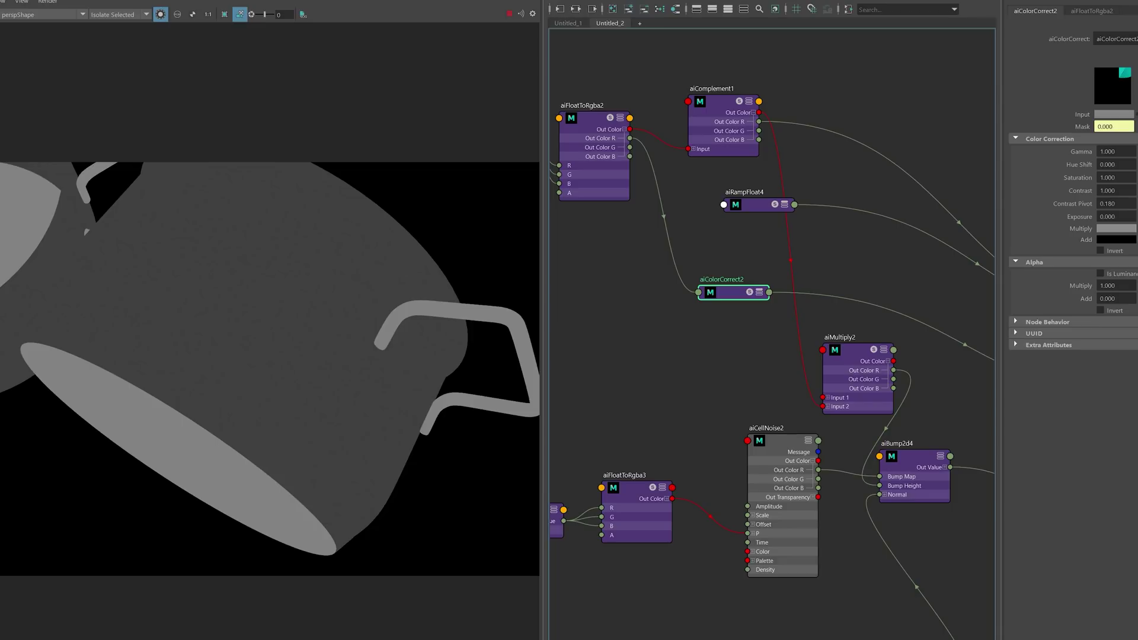
pyautogui.keyDown('alt'); pyautogui.moveTo(737, 607); pyautogui.dragTo(739, 467, button='middle'); pyautogui.keyUp('alt')
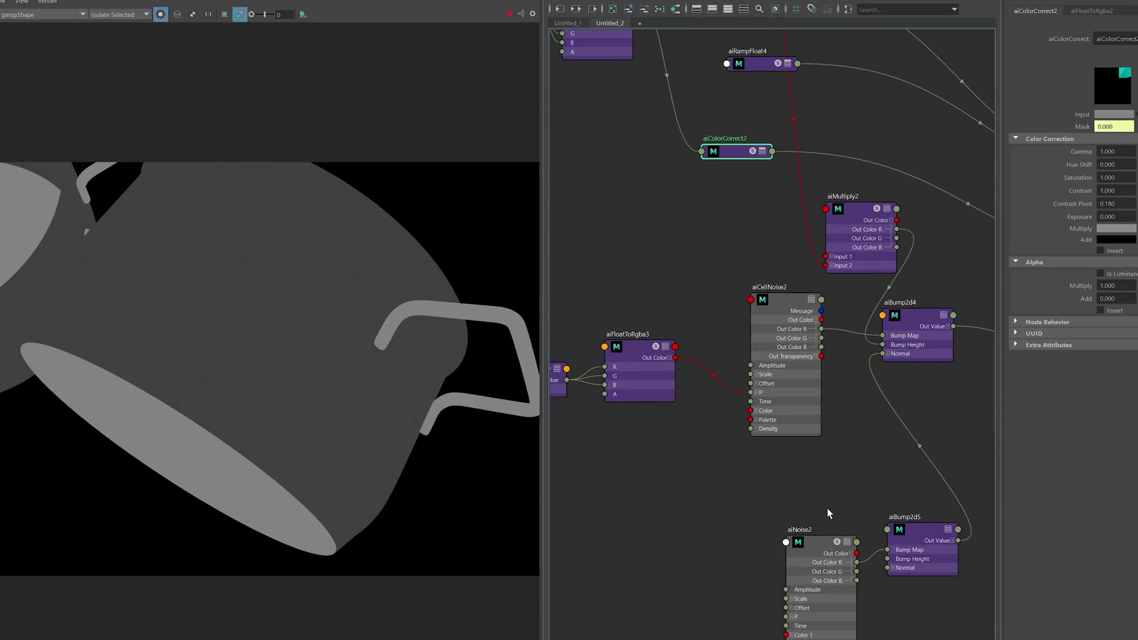
pyautogui.keyDown('alt'); pyautogui.moveTo(841, 495); pyautogui.dragTo(745, 452, button='middle'); pyautogui.keyUp('alt')
pyautogui.scroll(-2, 746, 453)
pyautogui.moveTo(873, 593); pyautogui.dragTo(655, 260)
pyautogui.scroll(3, 655, 252)
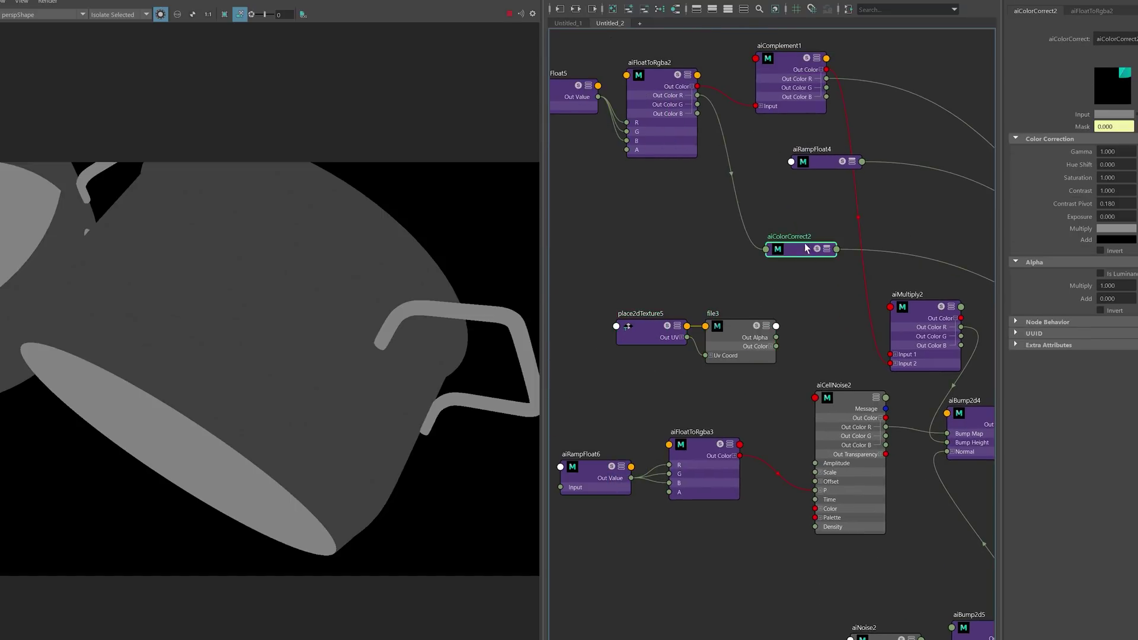
# Connect file3's Out Color to aiColorCorrect2's Multiply and check the scratches in a render region on the shaded pan wall
pyautogui.moveTo(1067, 226); pyautogui.dragTo(1068, 226, button='middle')
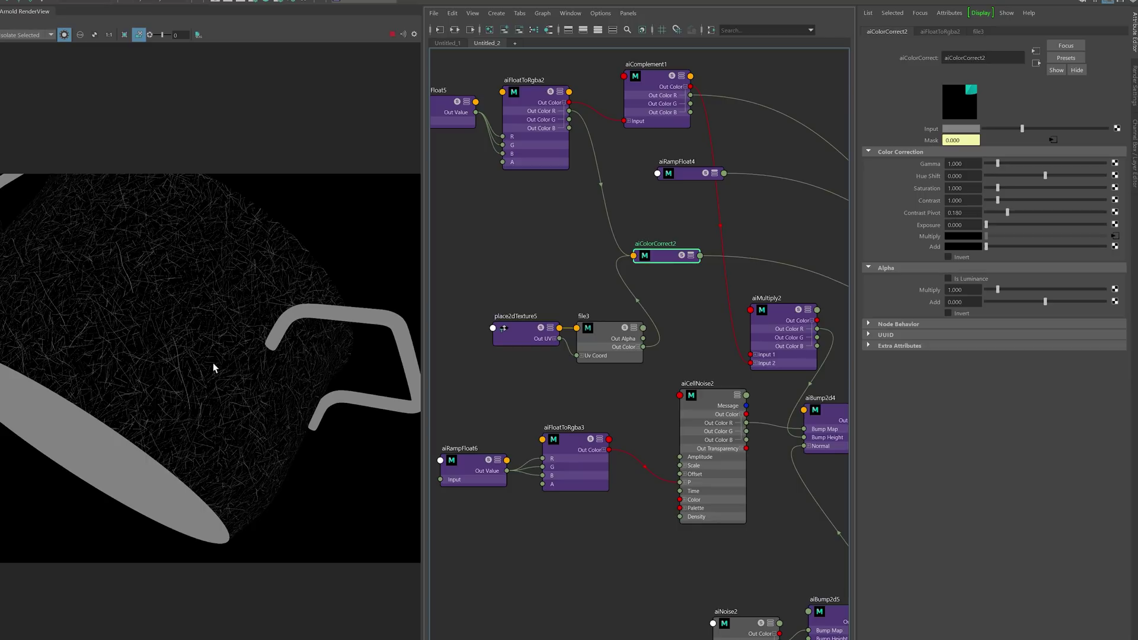
pyautogui.keyDown('alt'); pyautogui.moveTo(167, 337); pyautogui.dragTo(203, 345, button='right'); pyautogui.keyUp('alt')
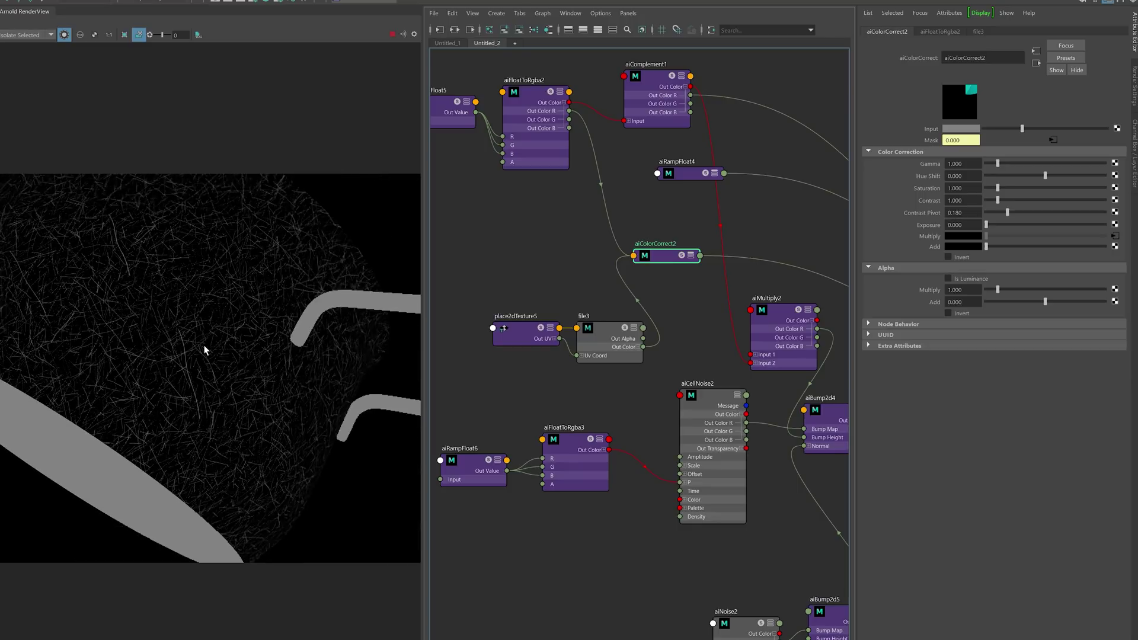
pyautogui.click(65, 35)
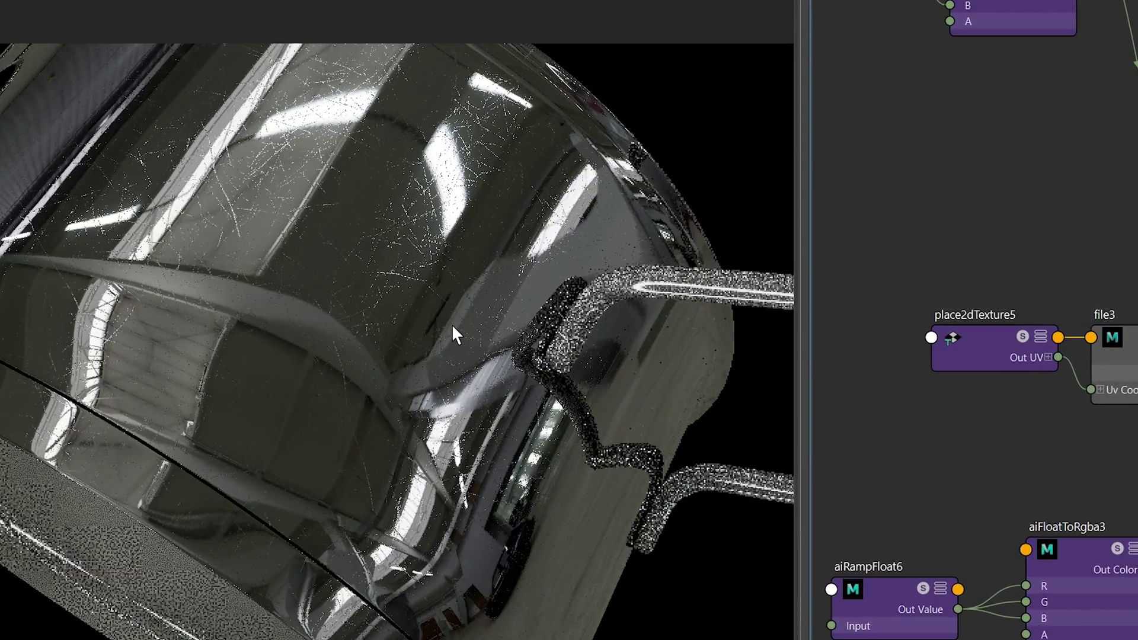
pyautogui.moveTo(272, 157); pyautogui.dragTo(546, 380)
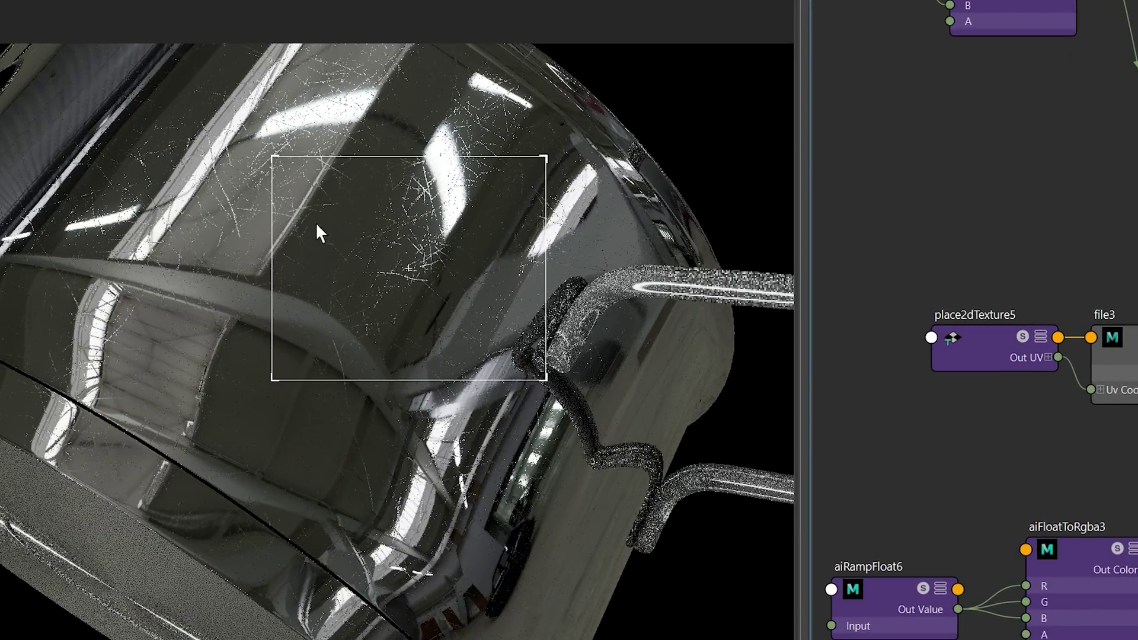
# Add an aiRange node above the scratch file3 node
pyautogui.keyDown('alt'); pyautogui.moveTo(1049, 285); pyautogui.dragTo(1137, 268, button='middle'); pyautogui.keyUp('alt')
pyautogui.press('Tab')
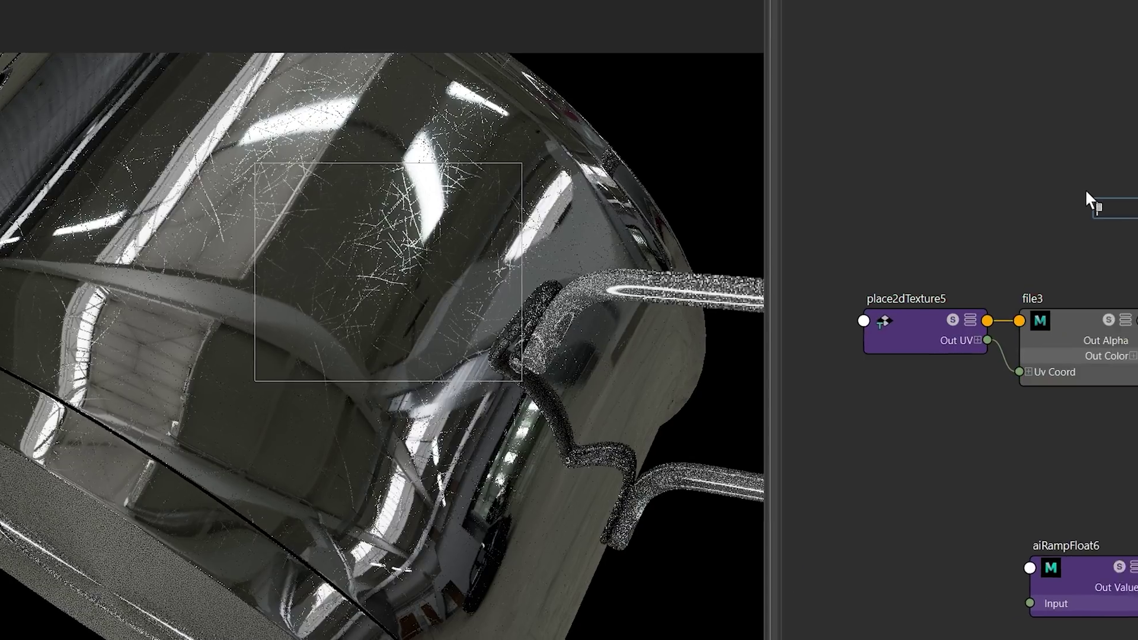
pyautogui.write('range')
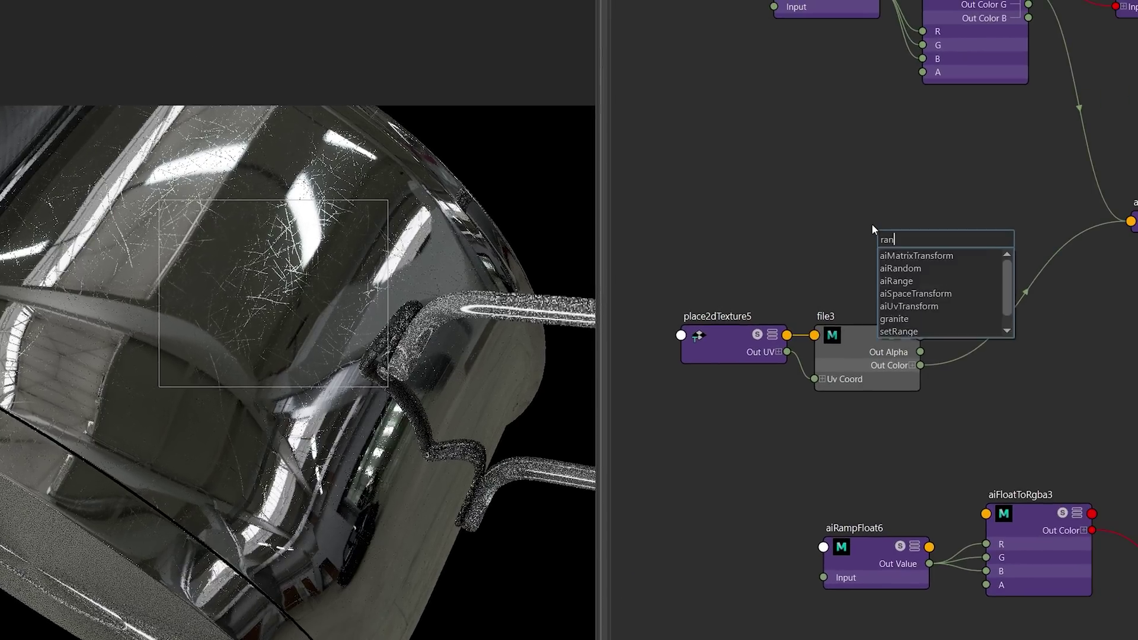
pyautogui.press('Down')
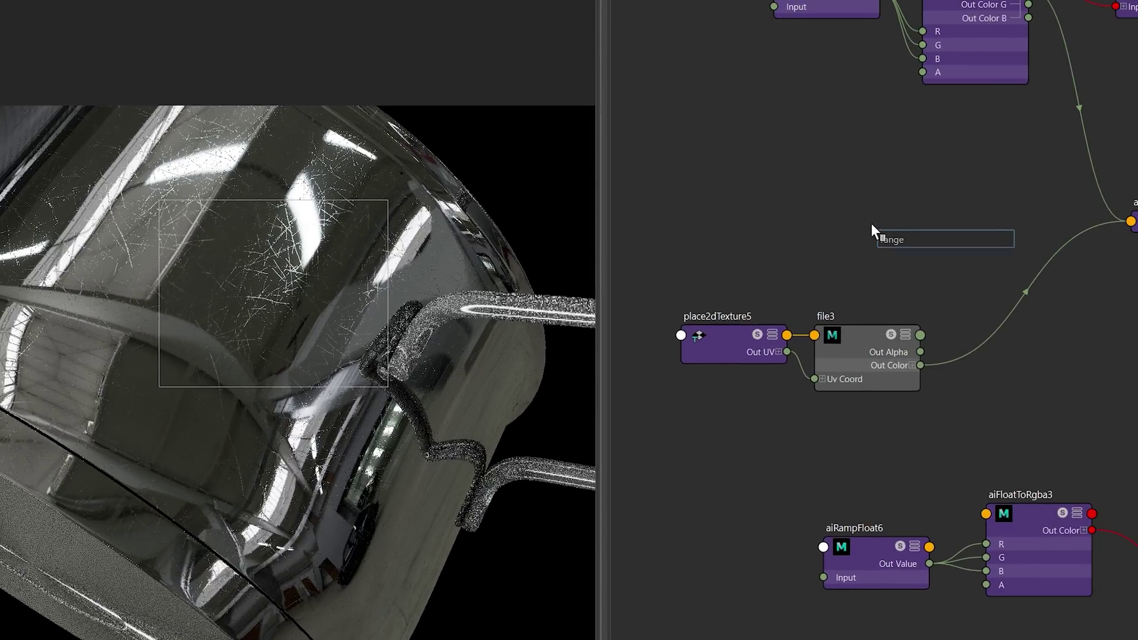
pyautogui.press('Return')
# Connect file3's Out Color to the aiRange's Input, and the aiRange's Out Color to aiColorCorrect2's Multiply
pyautogui.moveTo(698, 261); pyautogui.dragTo(775, 376)
pyautogui.click(866, 296)
pyautogui.moveTo(925, 276); pyautogui.dragTo(931, 259)
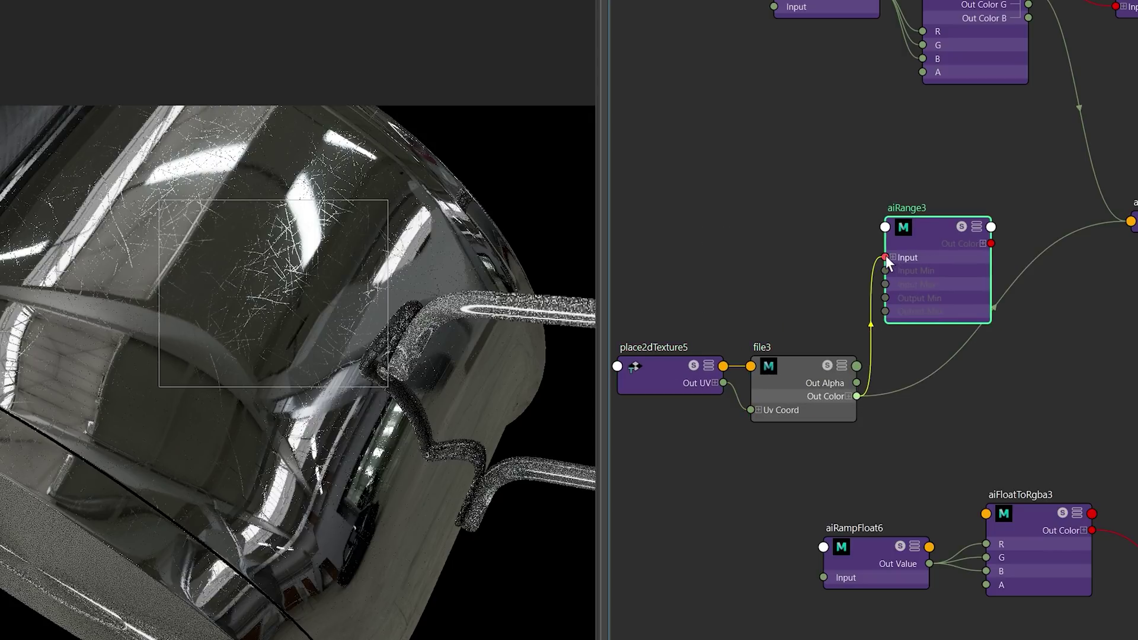
pyautogui.click(1135, 223)
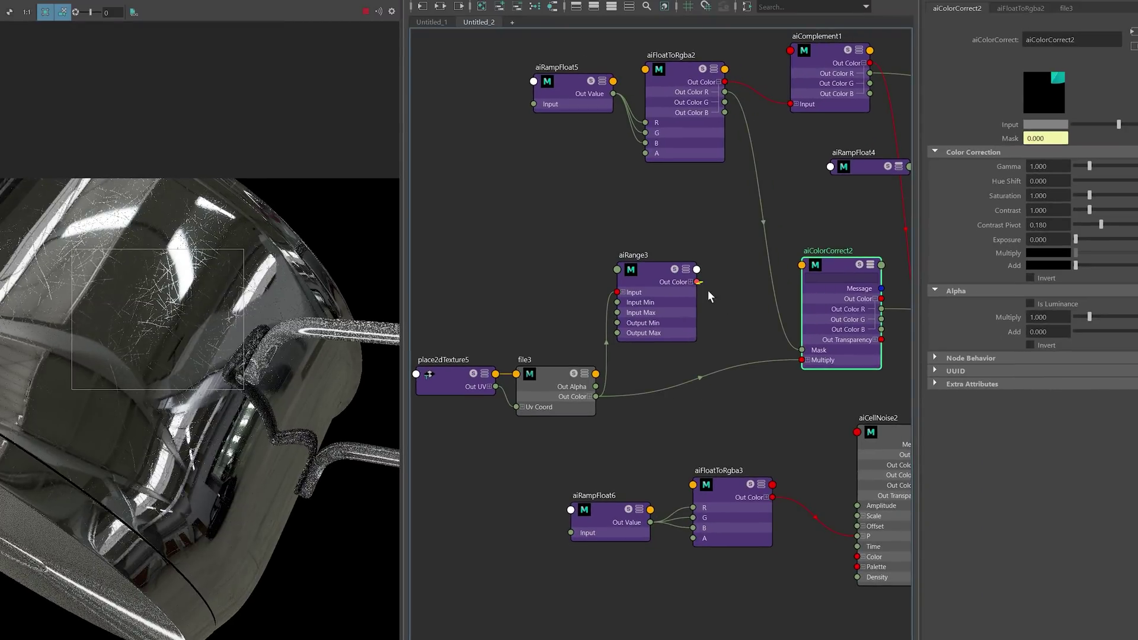
pyautogui.moveTo(809, 363); pyautogui.dragTo(808, 360)
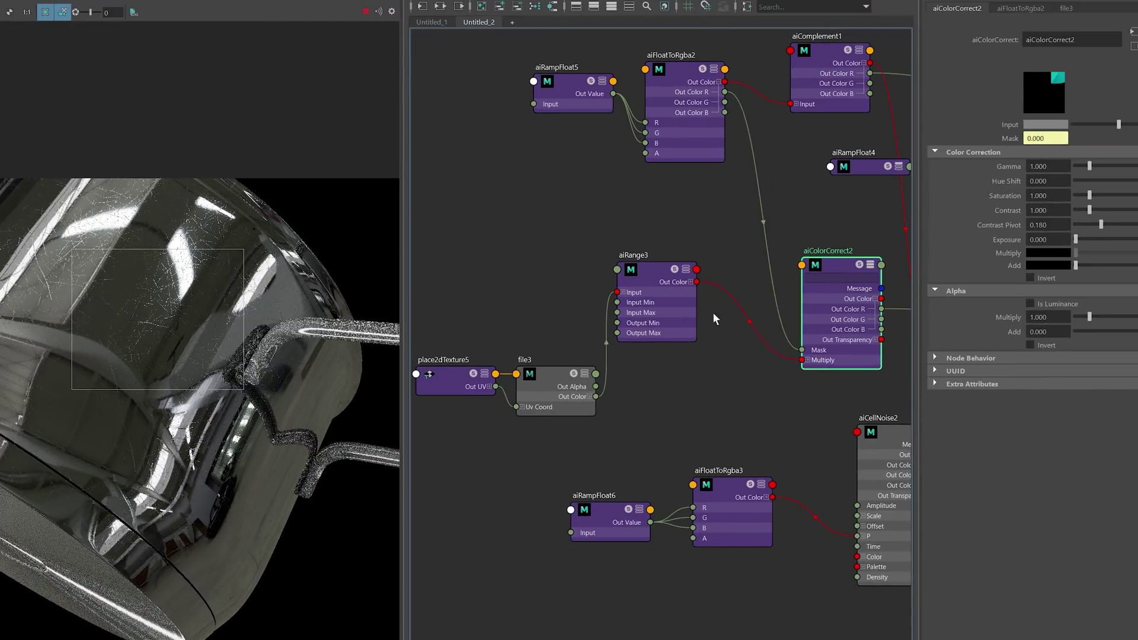
# Enable Smoothstep on the aiRange, and set its Output Min to 0.15 and Output Max to 0.38
pyautogui.click(659, 280)
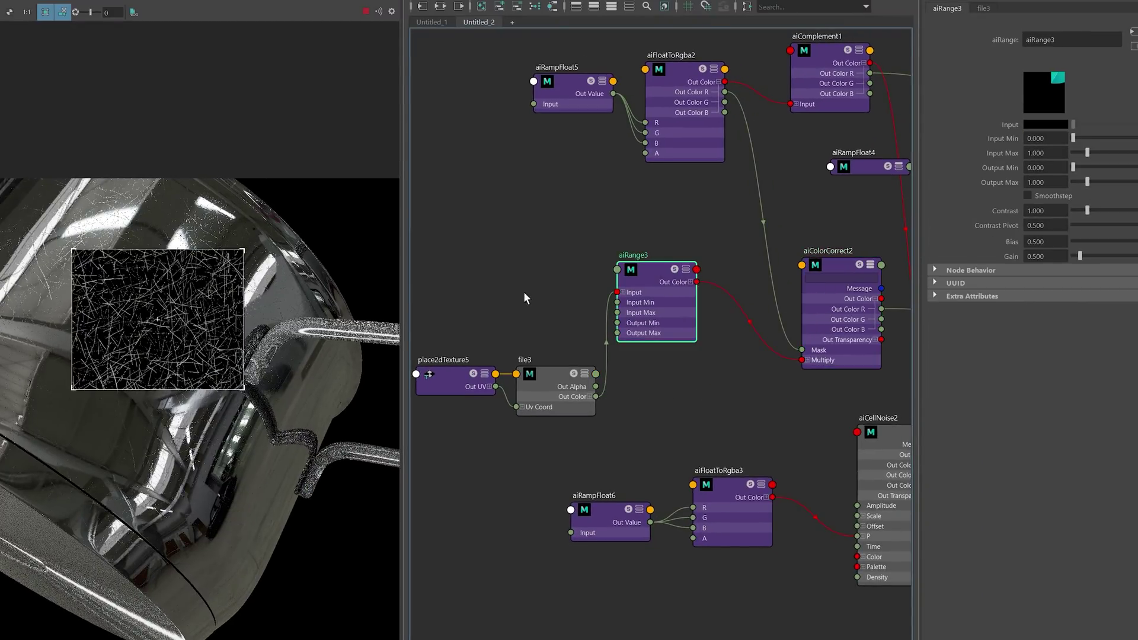
pyautogui.click(1027, 196)
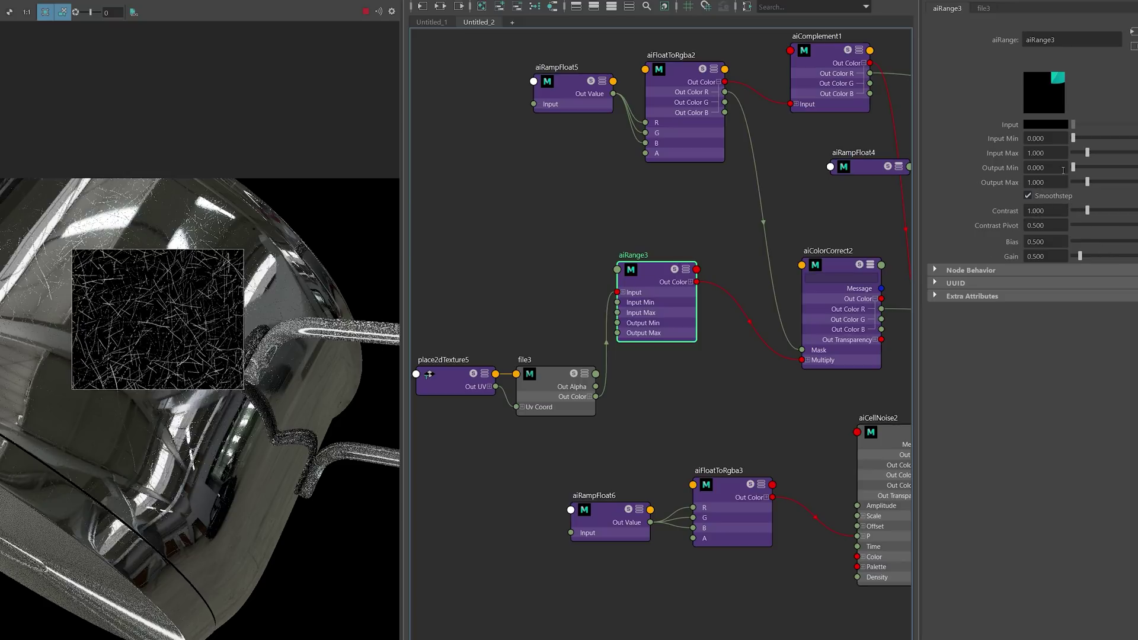
pyautogui.keyDown('ctrl'); pyautogui.moveTo(1058, 167); pyautogui.dragTo(1061, 171); pyautogui.keyUp('ctrl')
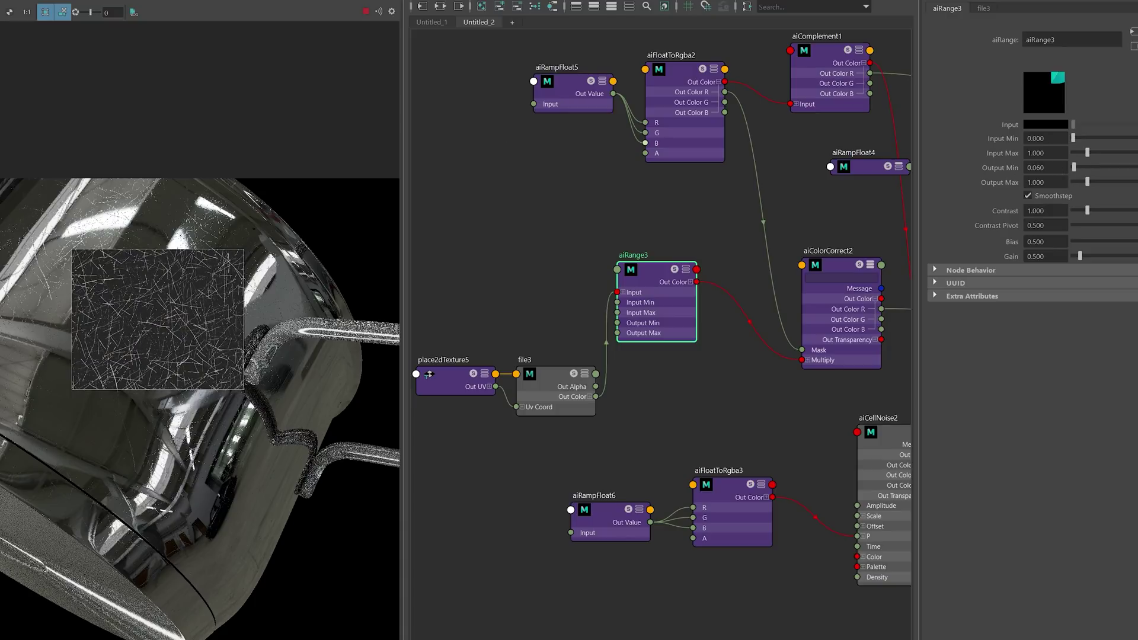
pyautogui.keyDown('ctrl'); pyautogui.moveTo(1061, 169); pyautogui.dragTo(1063, 170); pyautogui.keyUp('ctrl')
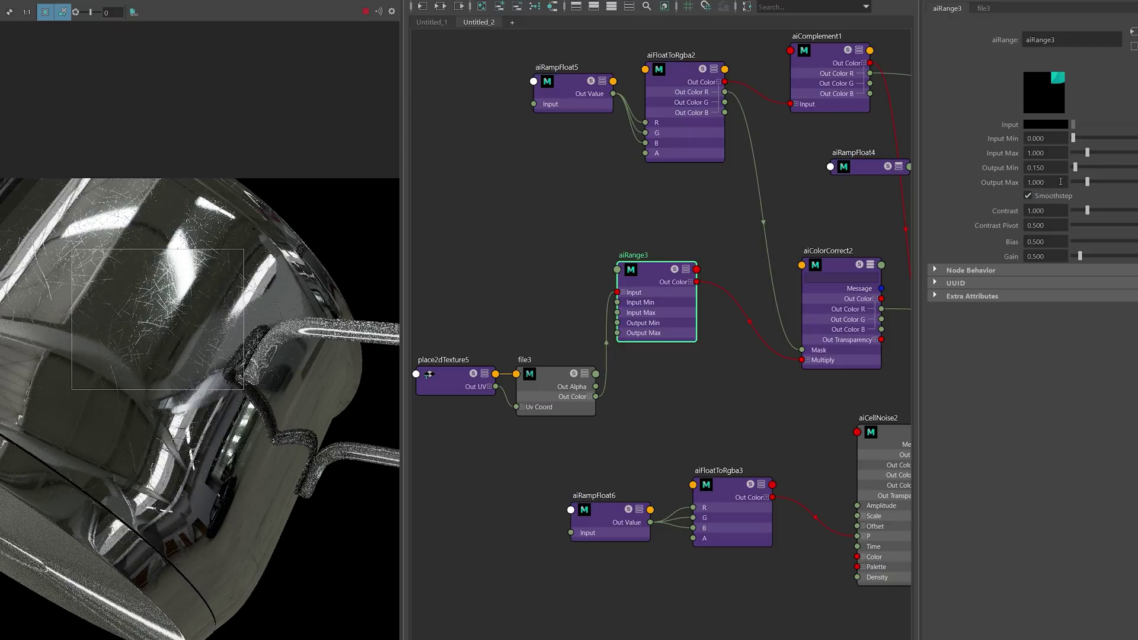
pyautogui.keyDown('ctrl'); pyautogui.moveTo(1060, 182); pyautogui.dragTo(1033, 187); pyautogui.keyUp('ctrl')
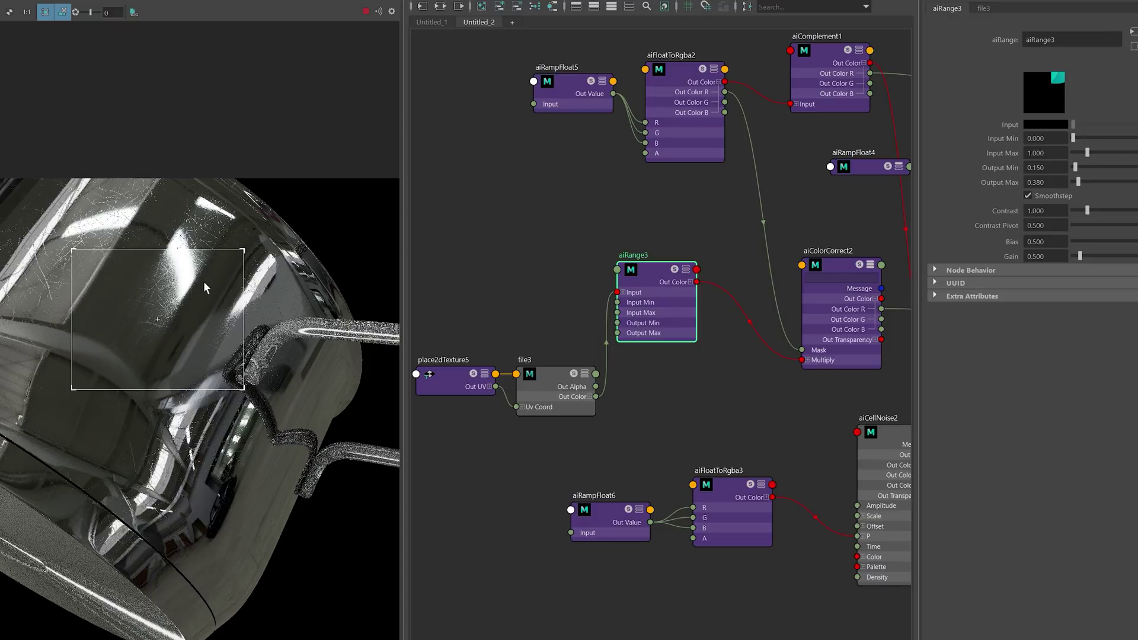
# Inspect the scratched highlights on the pan's side wall from another angle using enlarged render regions
pyautogui.moveTo(0, 211); pyautogui.dragTo(295, 375)
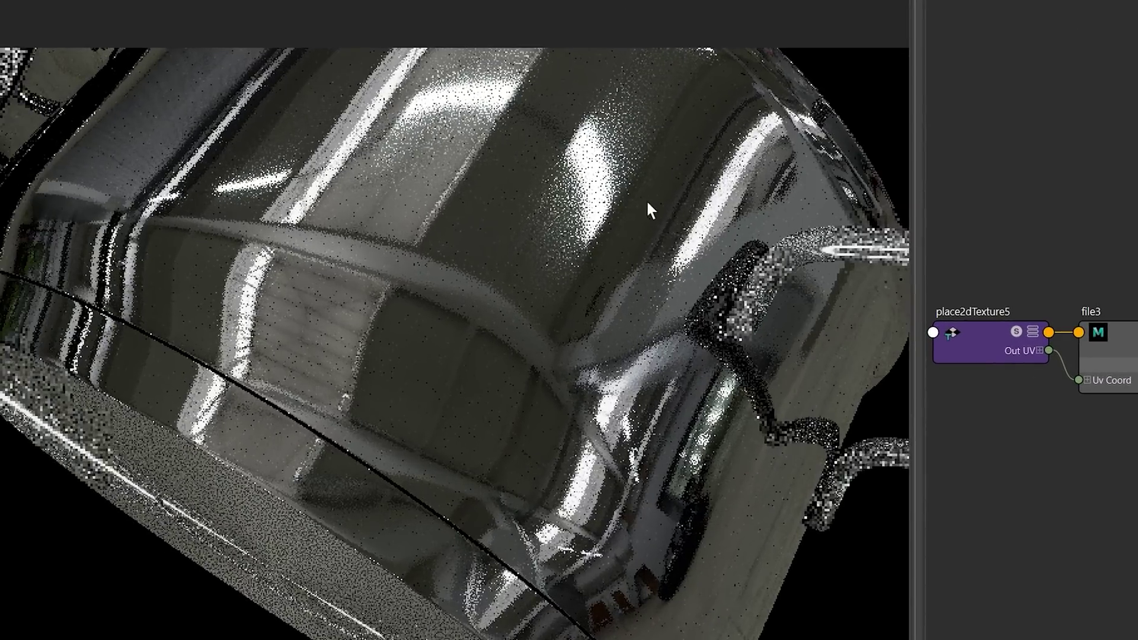
pyautogui.keyDown('alt'); pyautogui.moveTo(647, 202); pyautogui.dragTo(552, 282); pyautogui.keyUp('alt')
pyautogui.moveTo(187, 83); pyautogui.dragTo(596, 452)
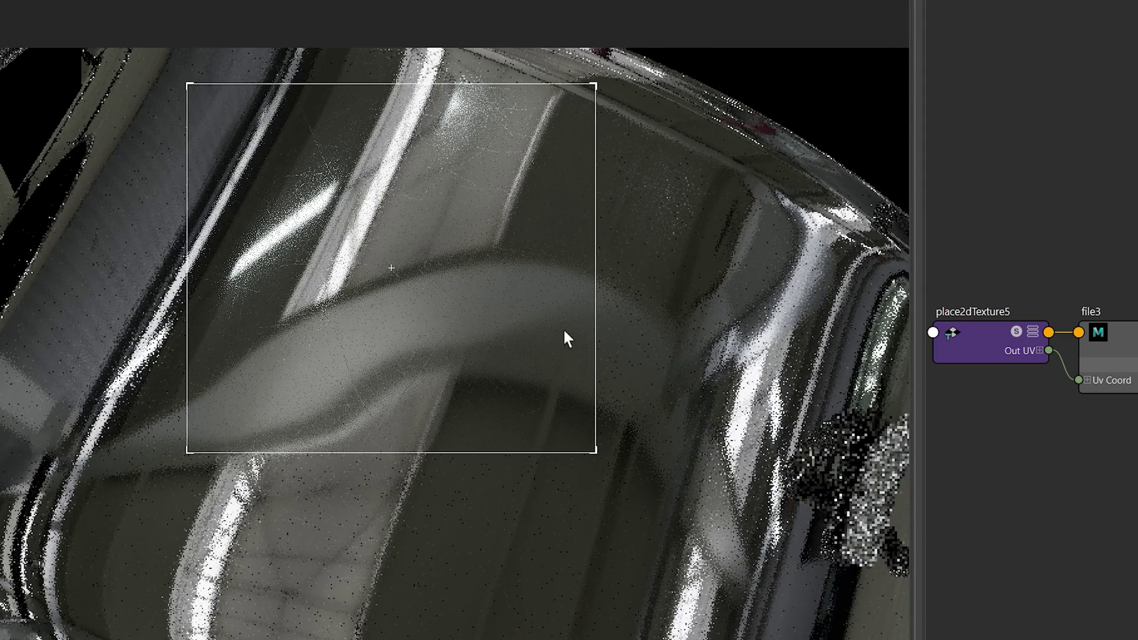